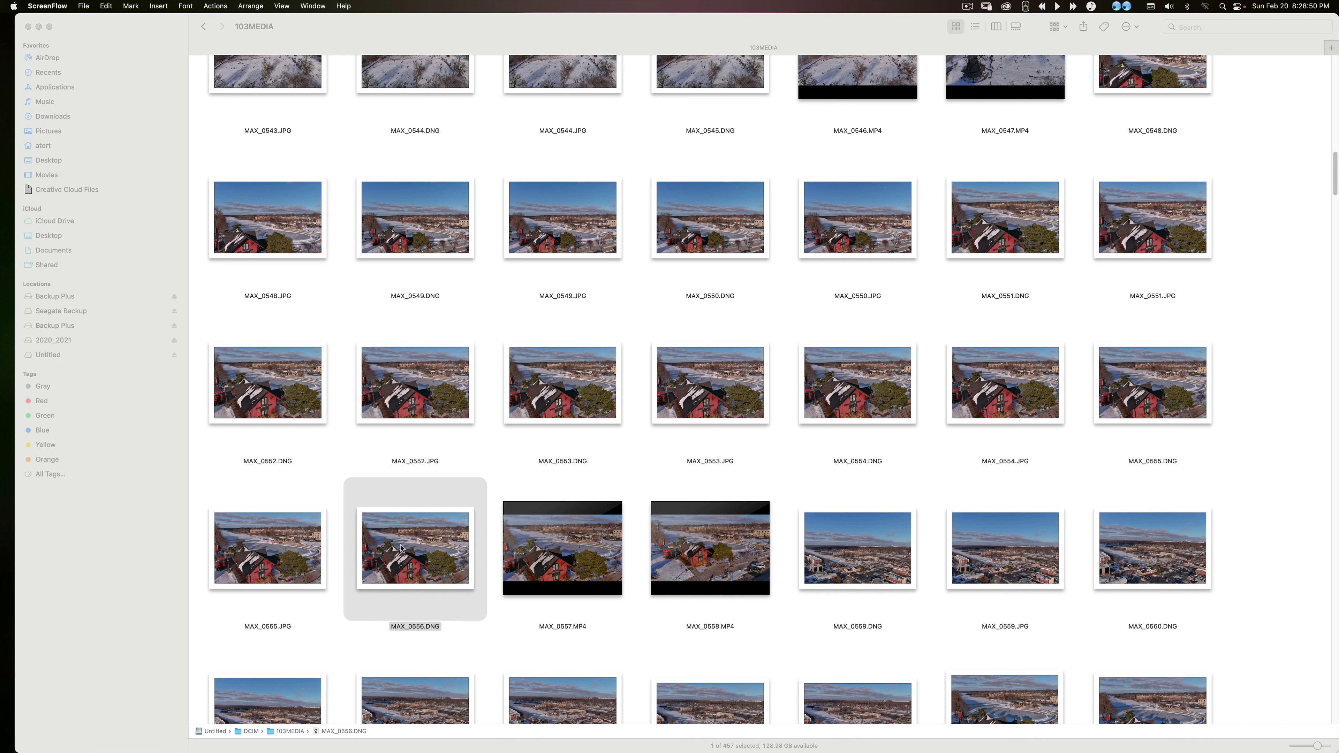
Step: Preview the MAX_0555 JPG and DNG files full size to compare the two versions
left_click(284, 550)
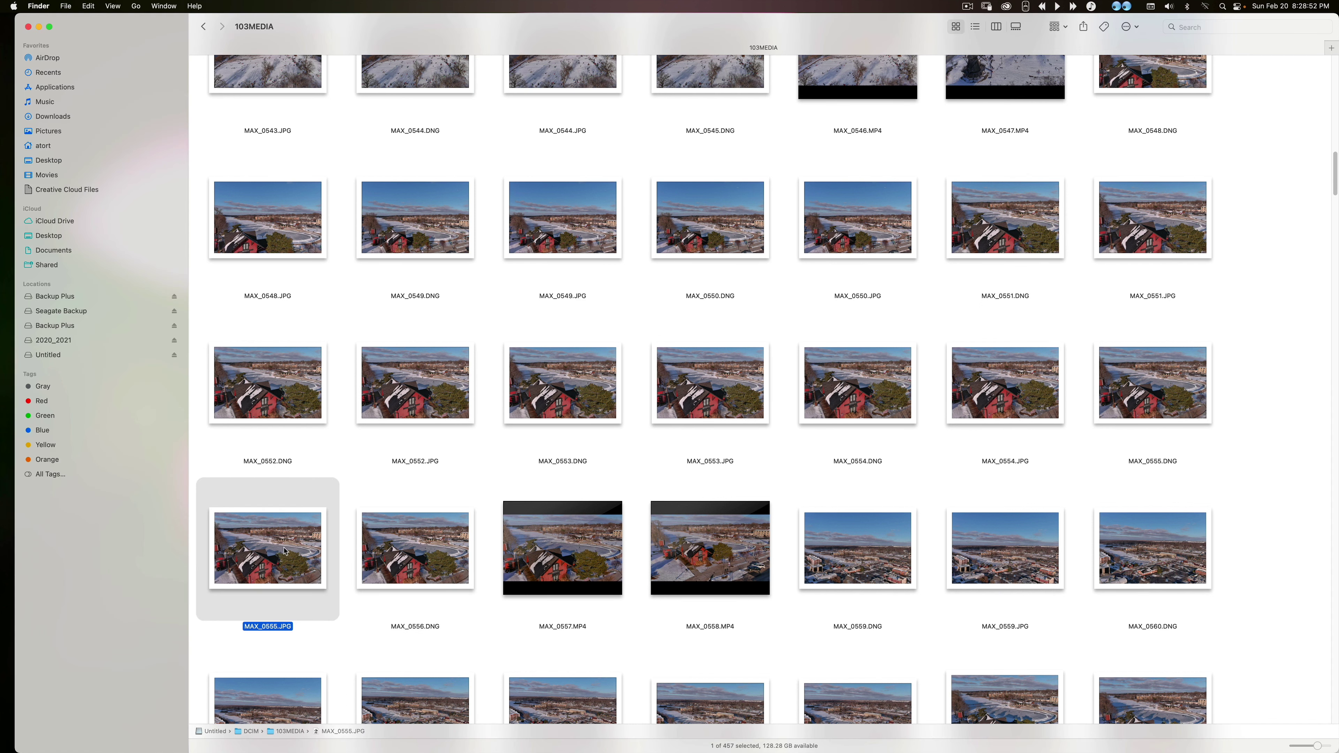
key("space")
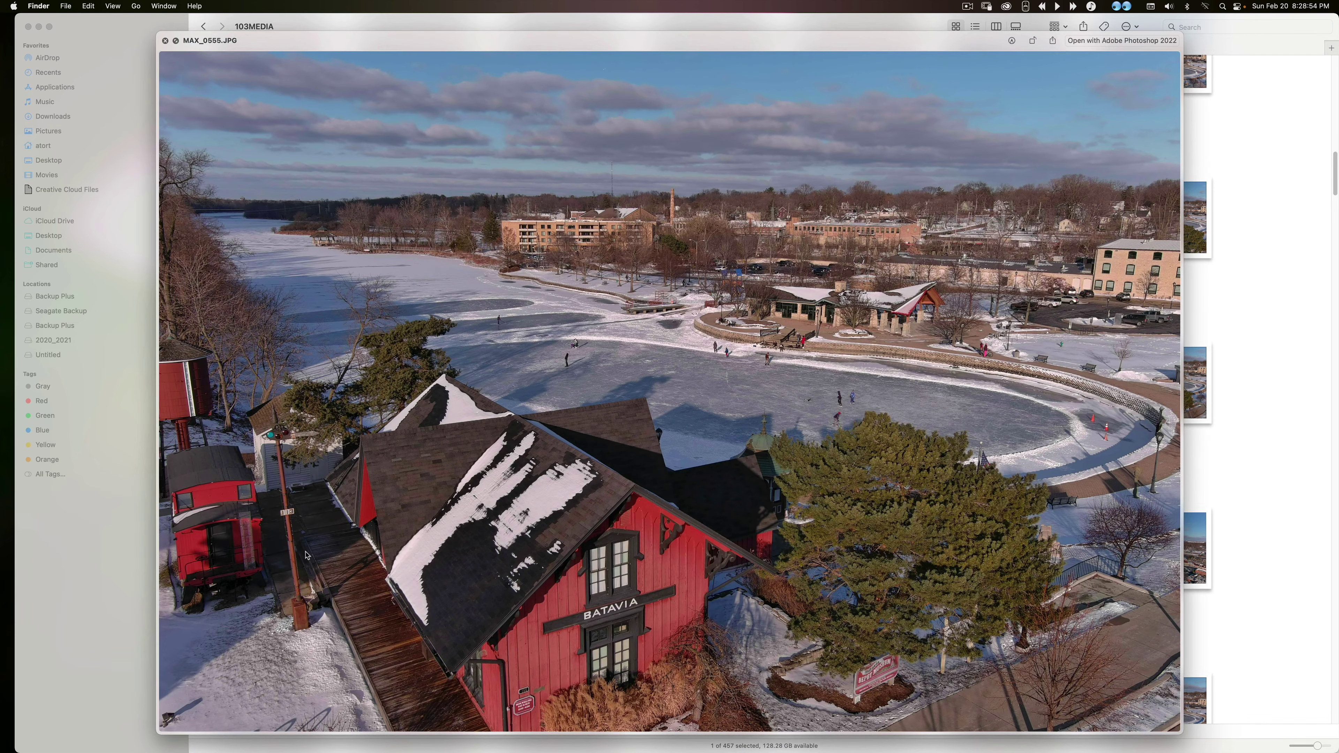
key("space")
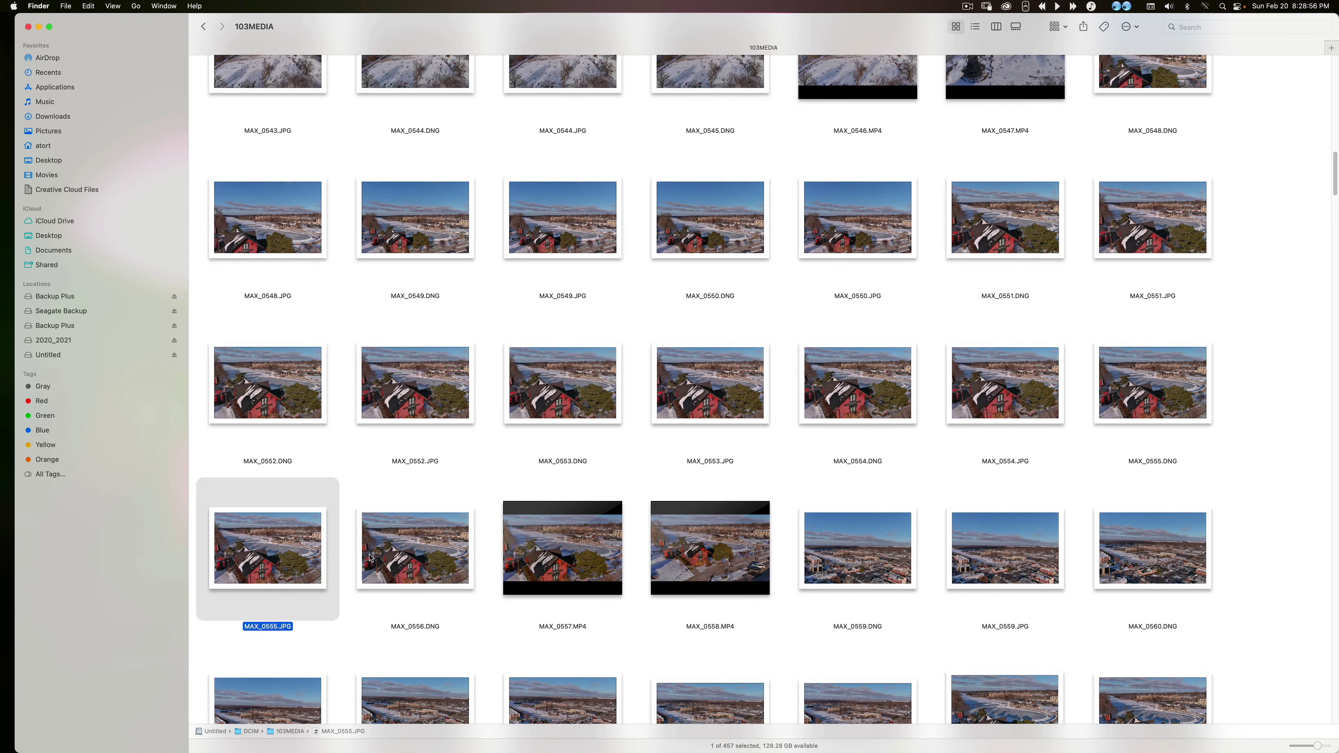
left_click(372, 561)
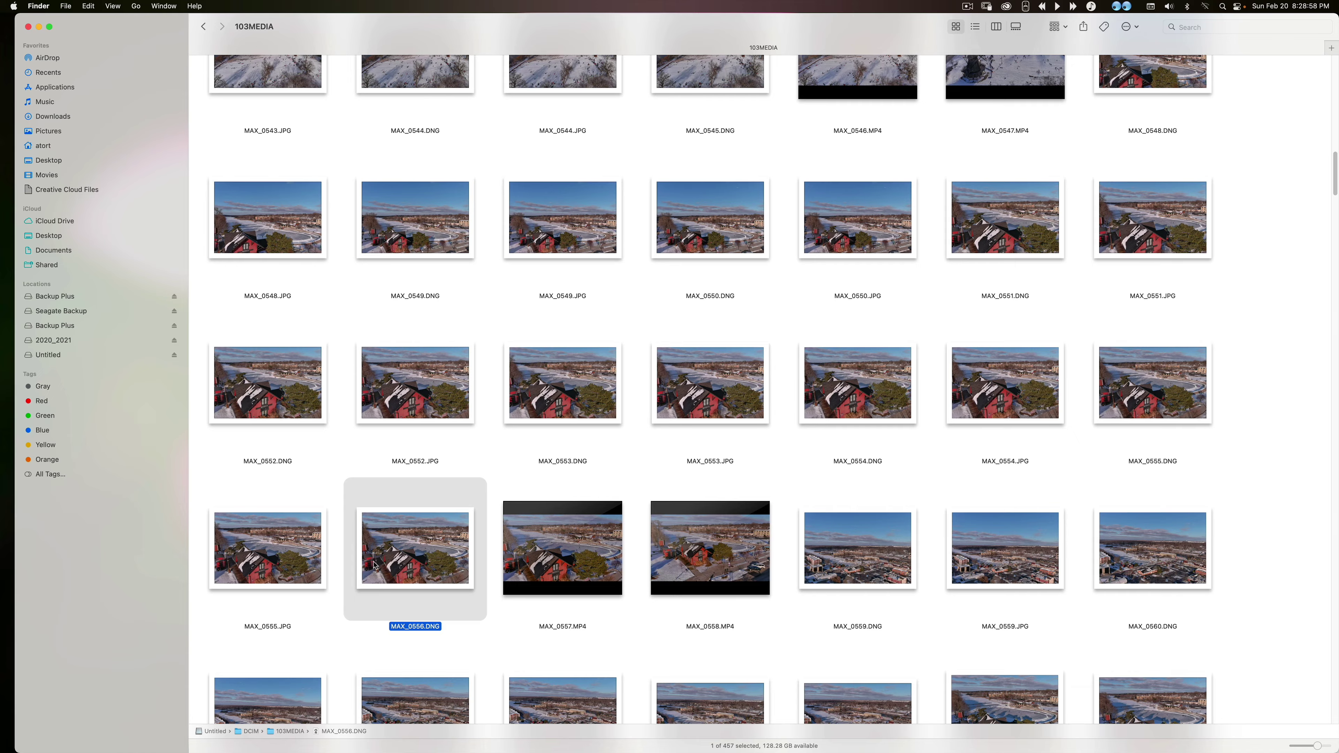
key("space")
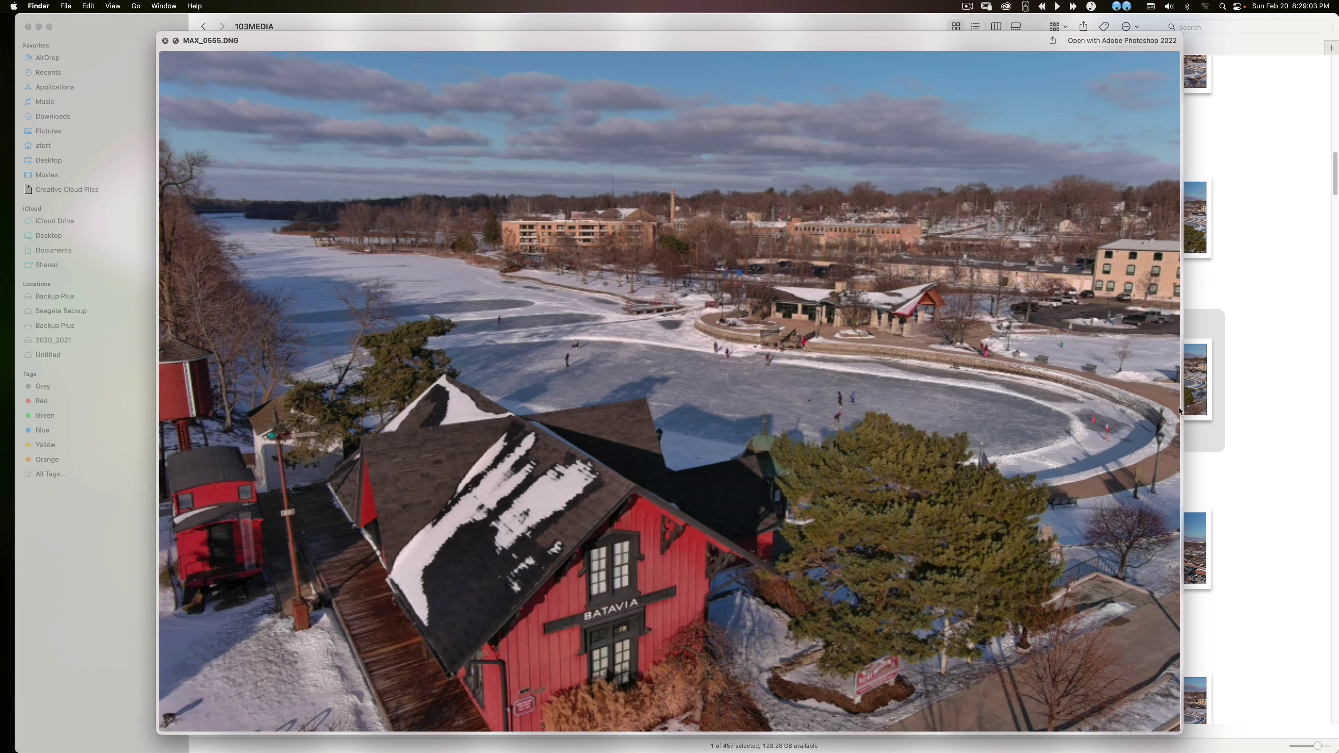
key("space")
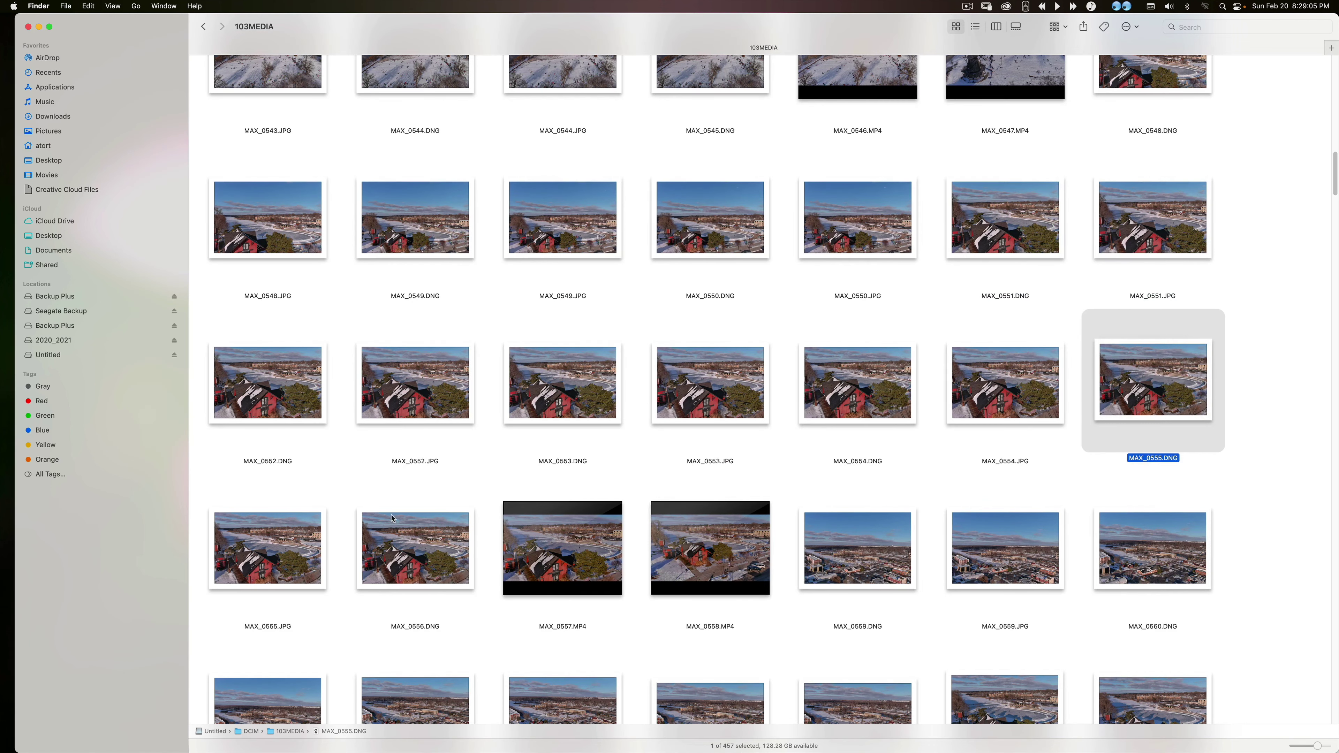
Step: Open MAX_0556.DNG in Camera Raw
left_click(417, 543)
double_click(418, 546)
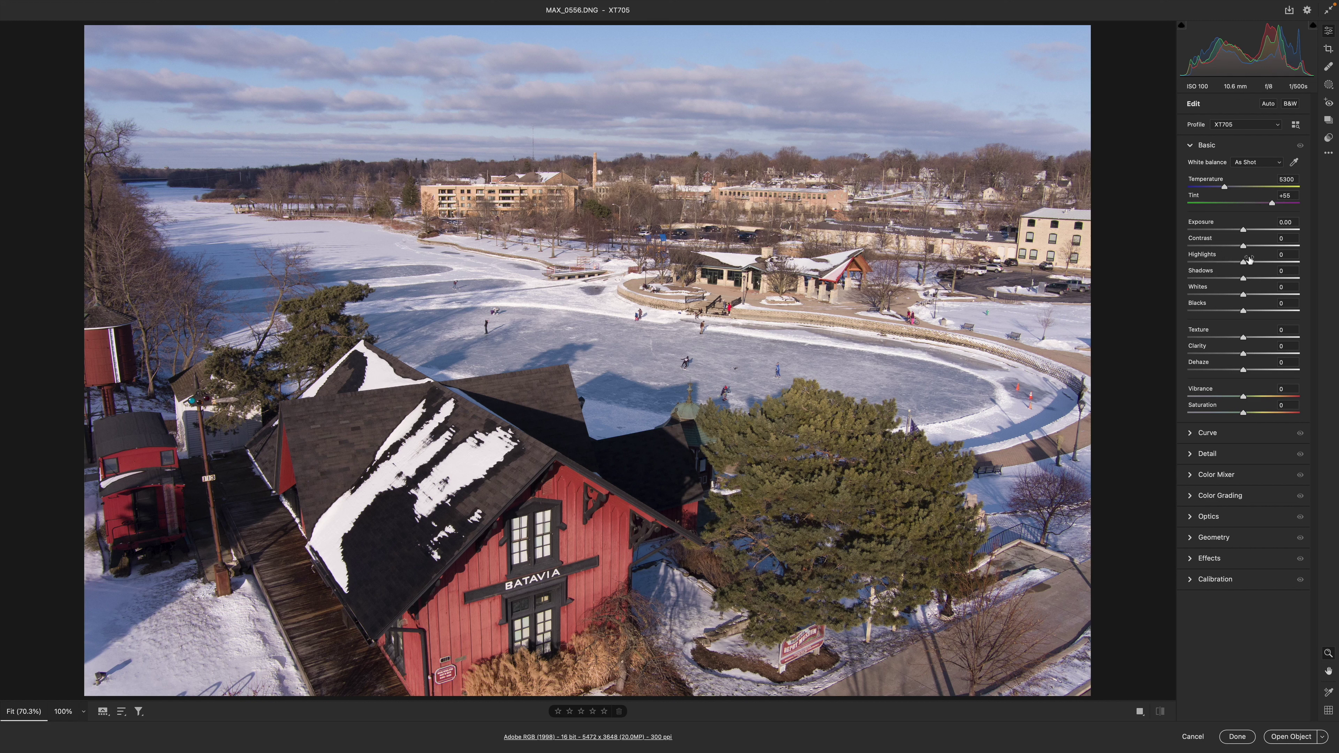
Step: Try Highlights at -100 on the whole photo and reset it to 0
left_click_drag(1248, 261, 1159, 257)
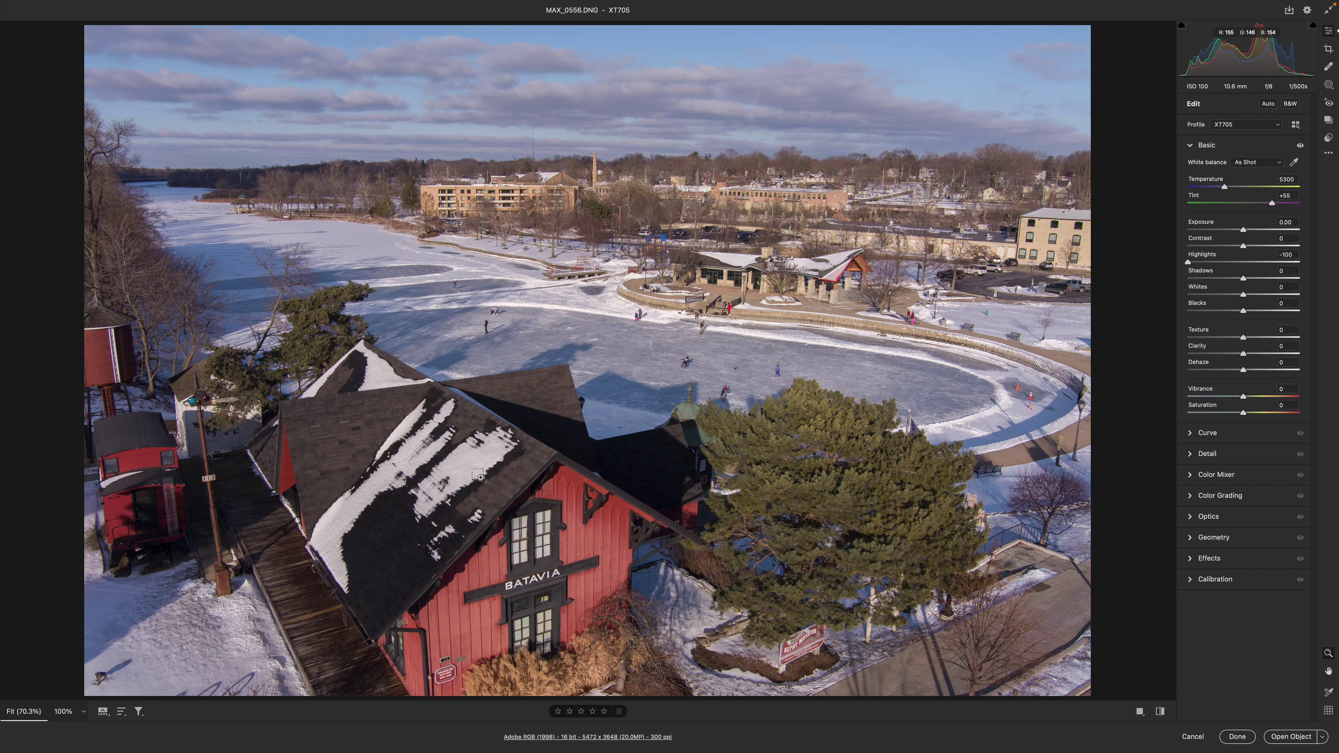
type("0")
key("Return")
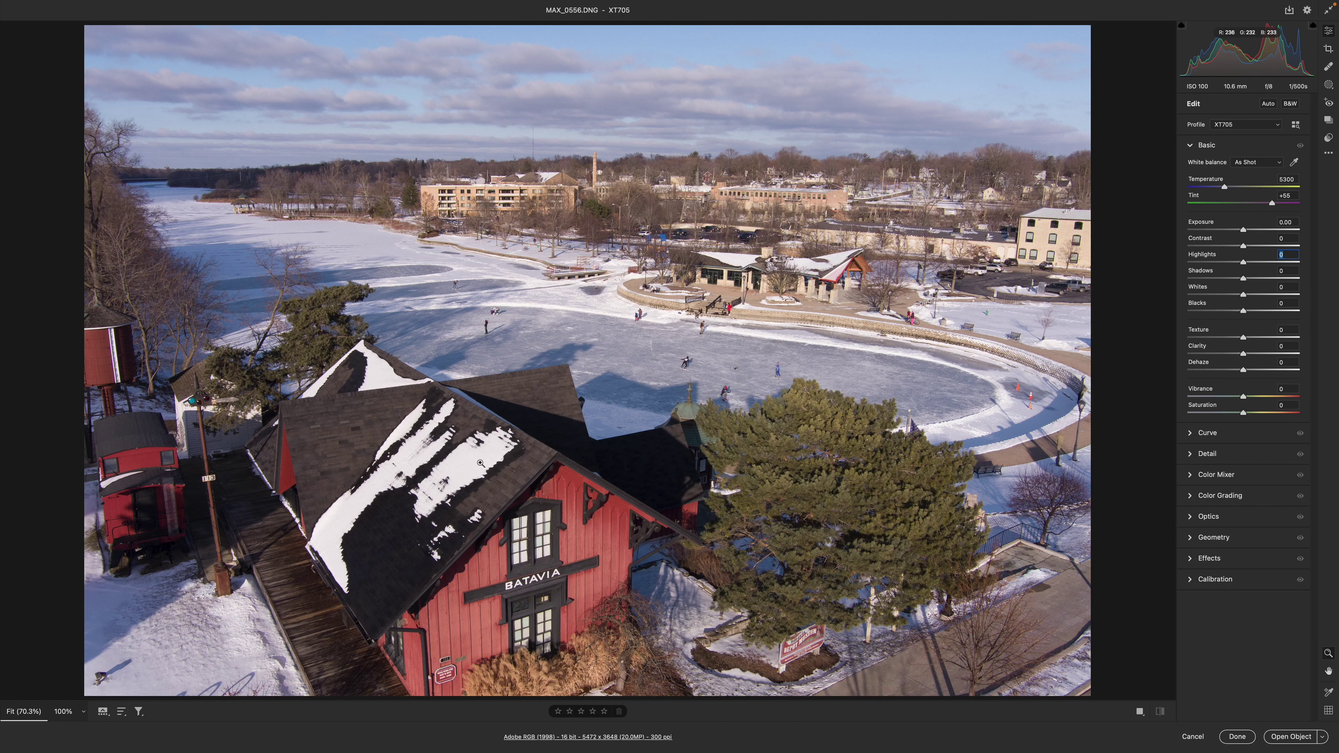
left_click(1287, 222)
Step: Test Saturation up to +100 and Vibrance at +65, ending with Vibrance at 0 and Saturation at +46
left_click_drag(1245, 414, 1269, 415)
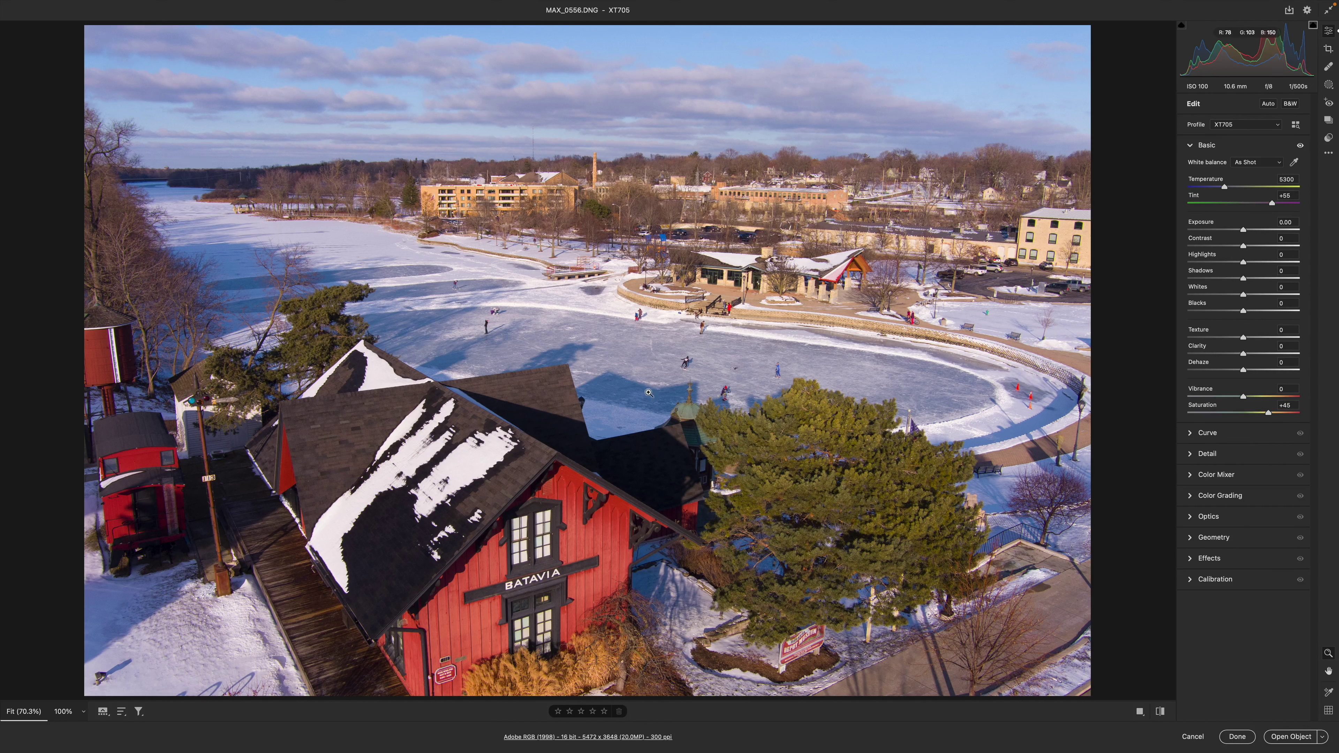
left_click_drag(1268, 412, 1319, 426)
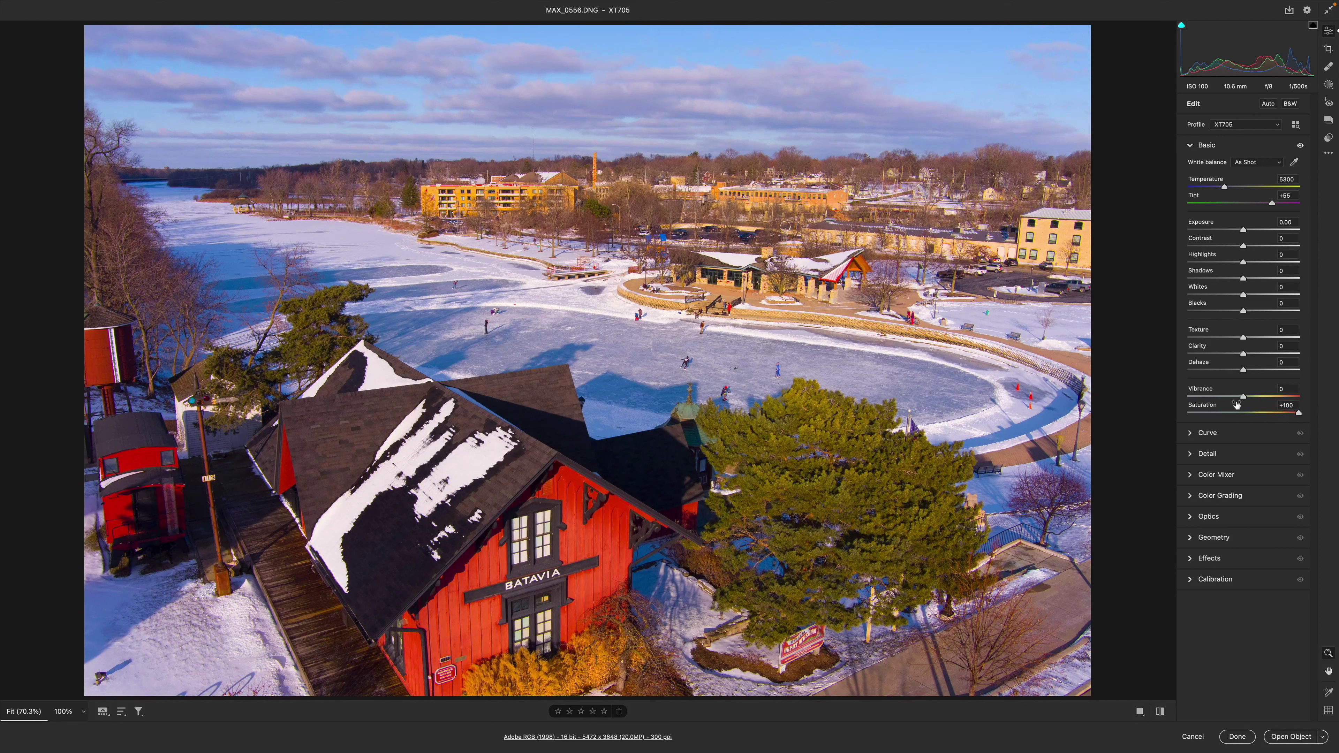
left_click_drag(1243, 397, 1280, 398)
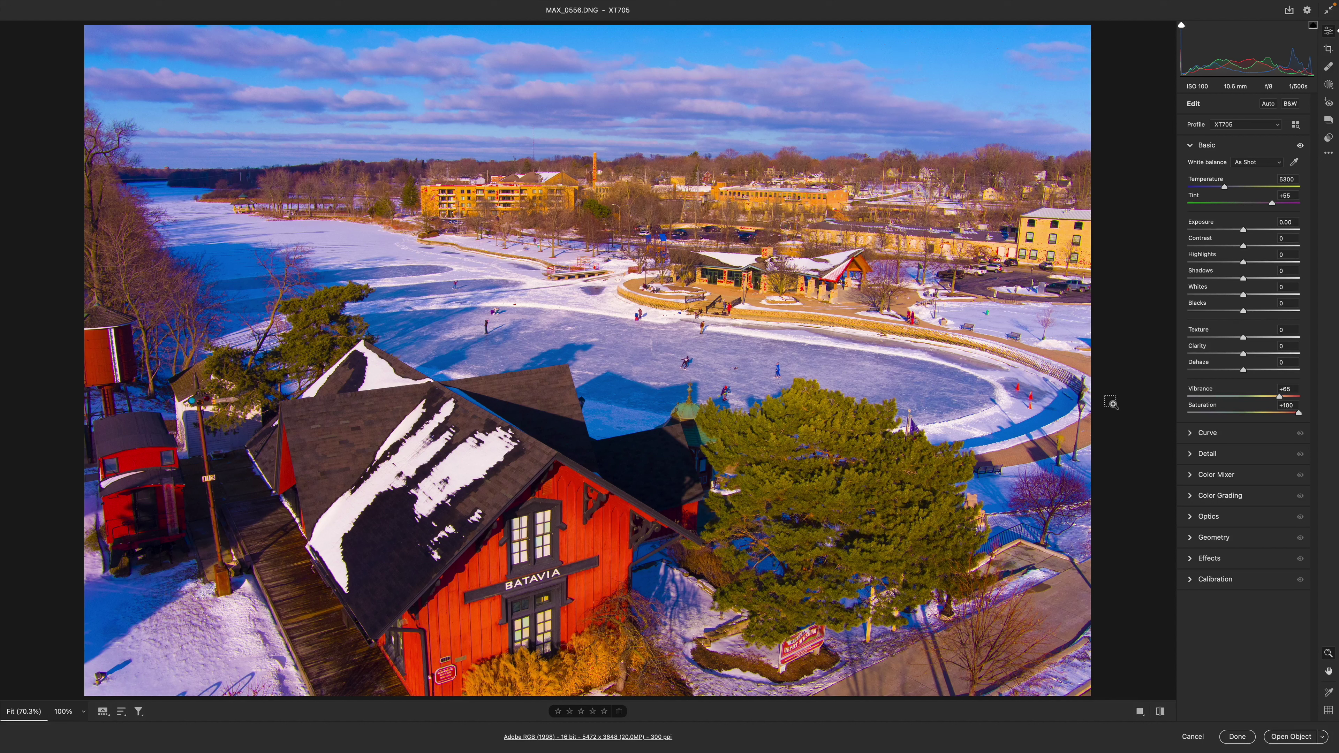
type("0")
key("Return")
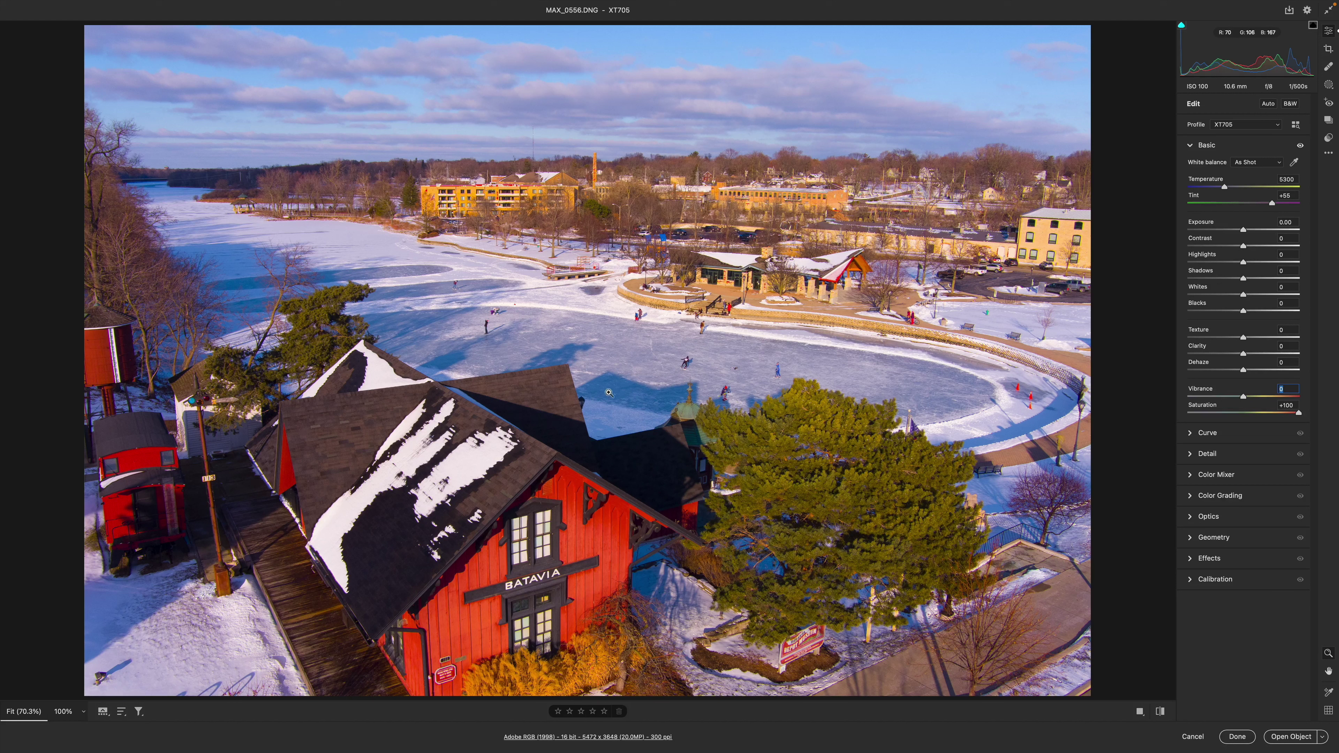
left_click_drag(1300, 415, 1270, 407)
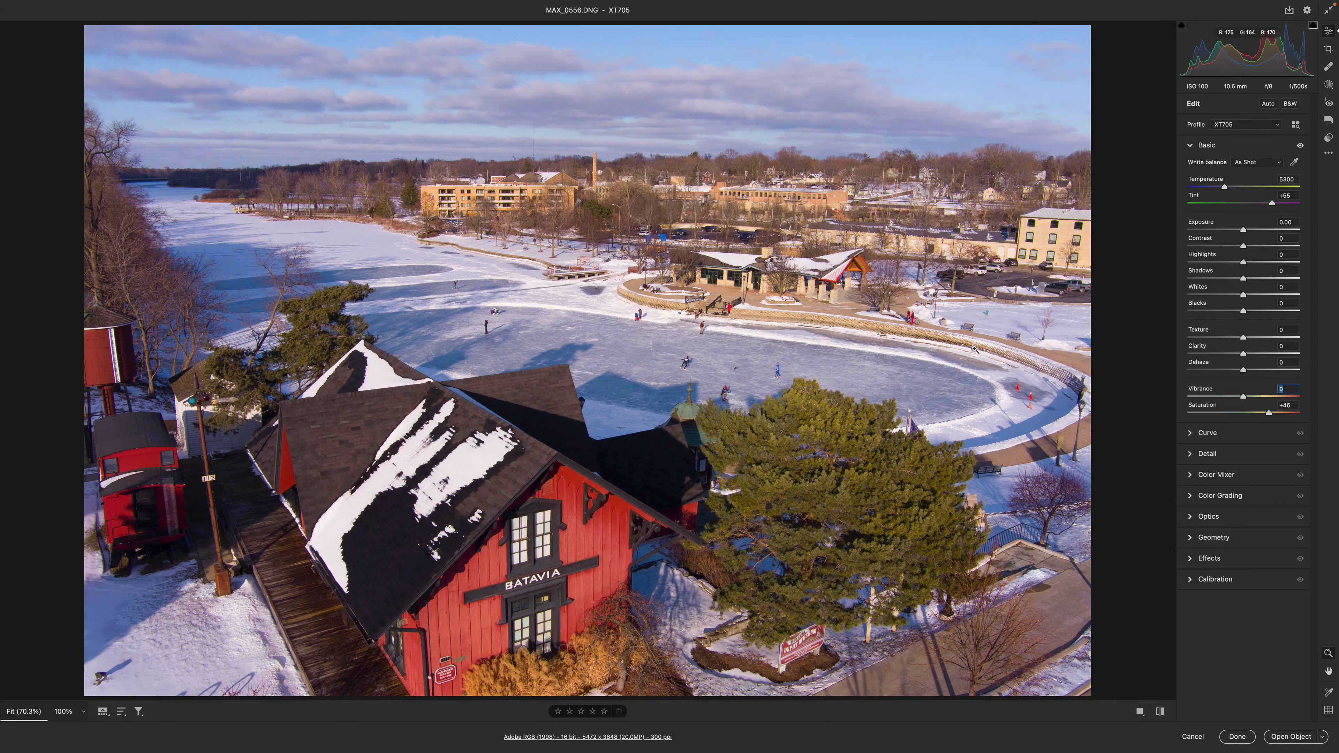
Step: Inspect the skaters on the ice and the snow on the roof at 300% and 400% magnification
left_click(984, 376)
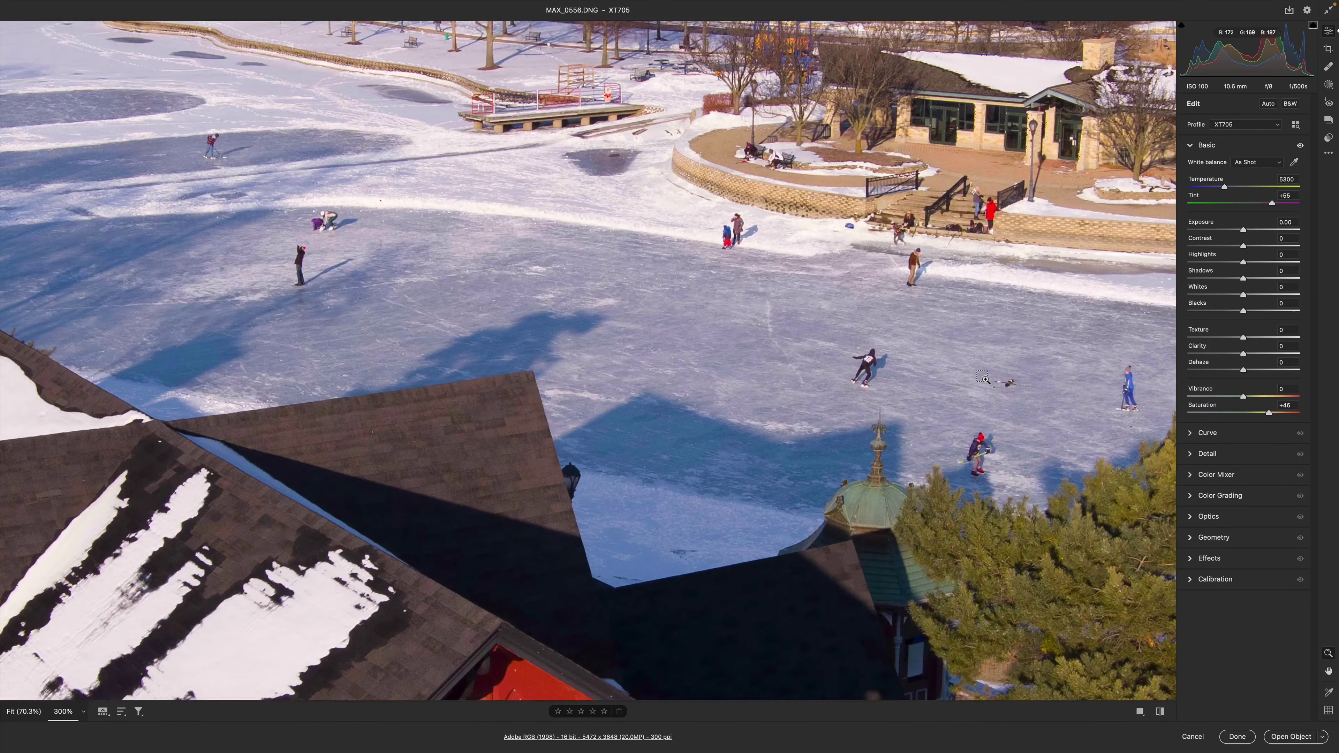
left_click_drag(392, 154, 606, 87)
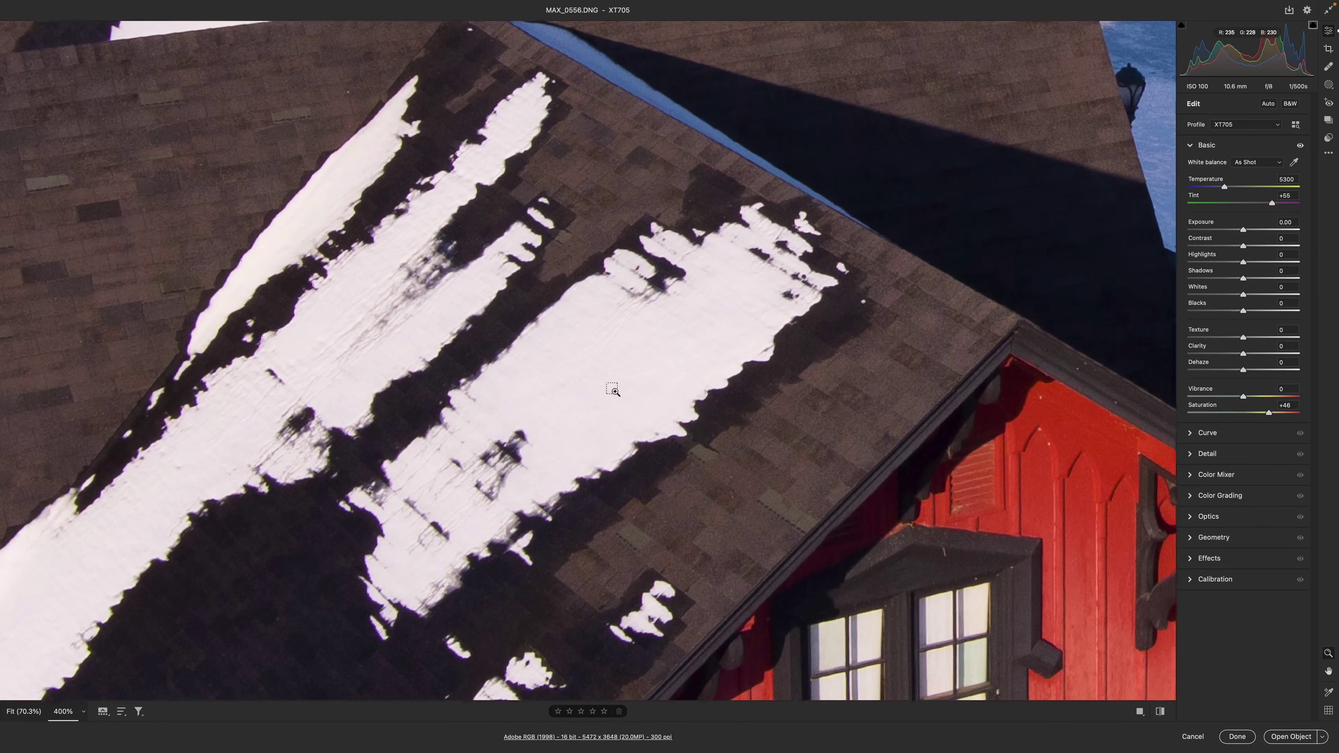
left_click(613, 389)
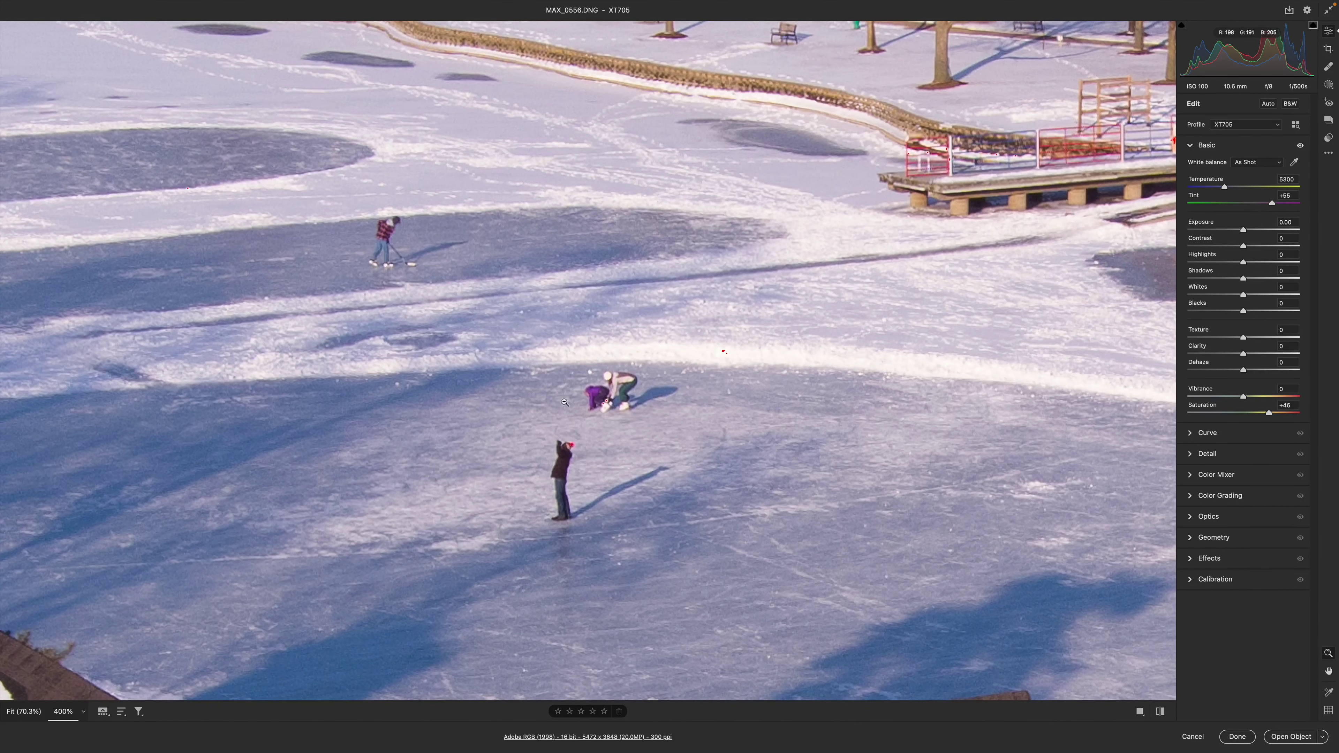
left_click(386, 237)
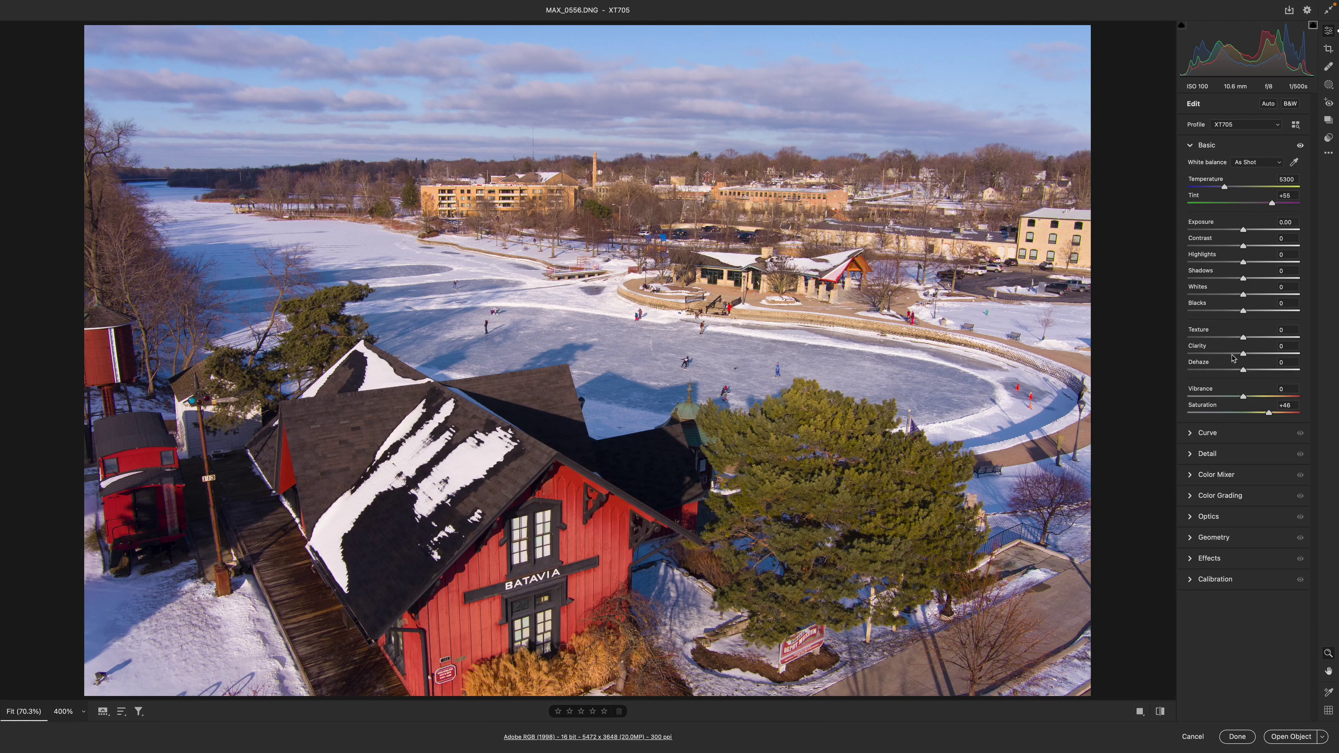
Step: Try lowering Blacks for the whole photo and reset it
left_click_drag(1246, 311, 1214, 310)
left_click(1242, 304)
Step: Create a brush mask and paint over the front wall of the red building around the BATAVIA sign
left_click(1328, 85)
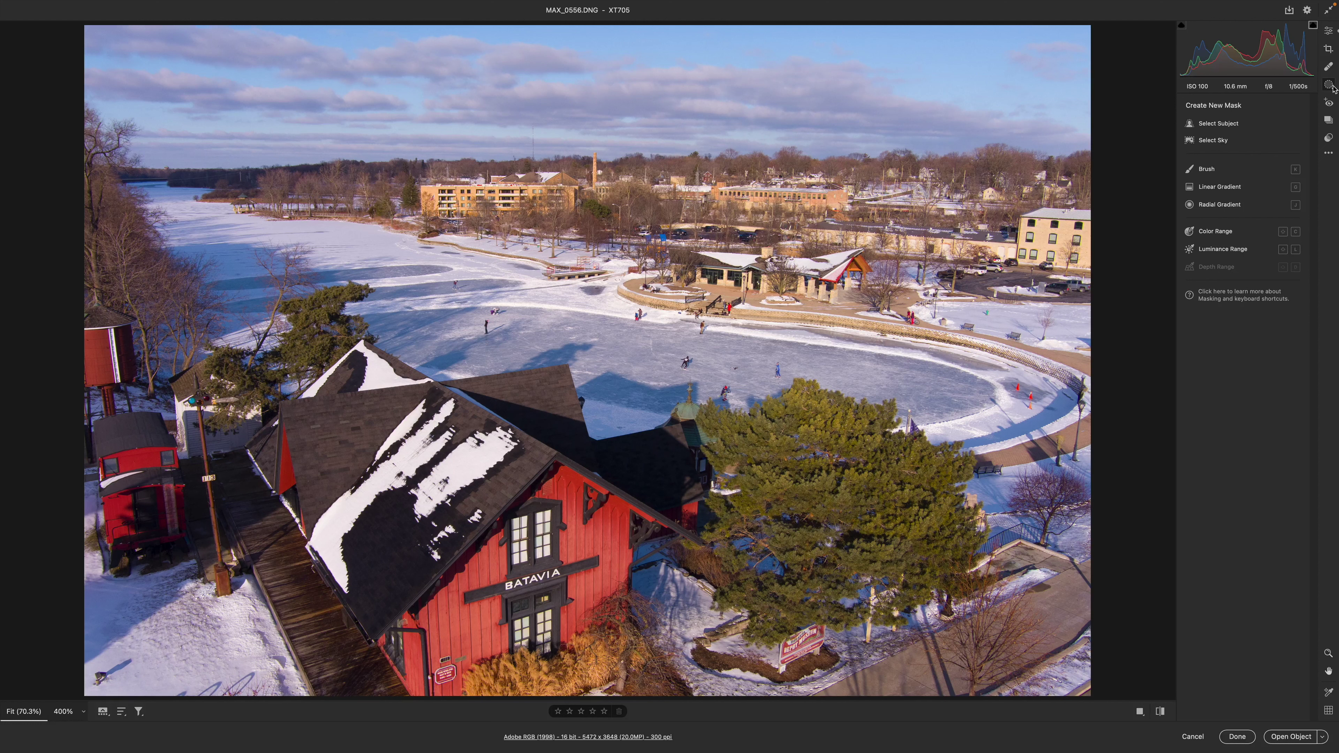
left_click(1205, 170)
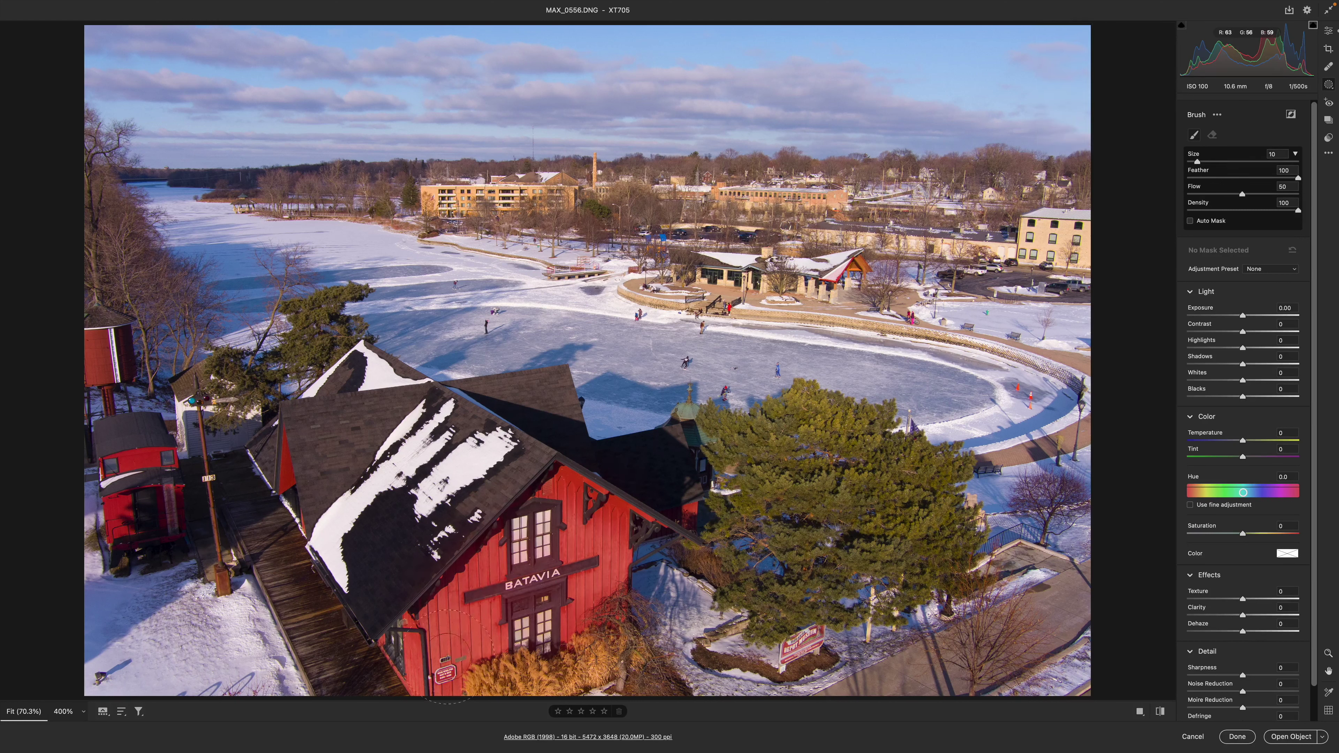
left_click(509, 569)
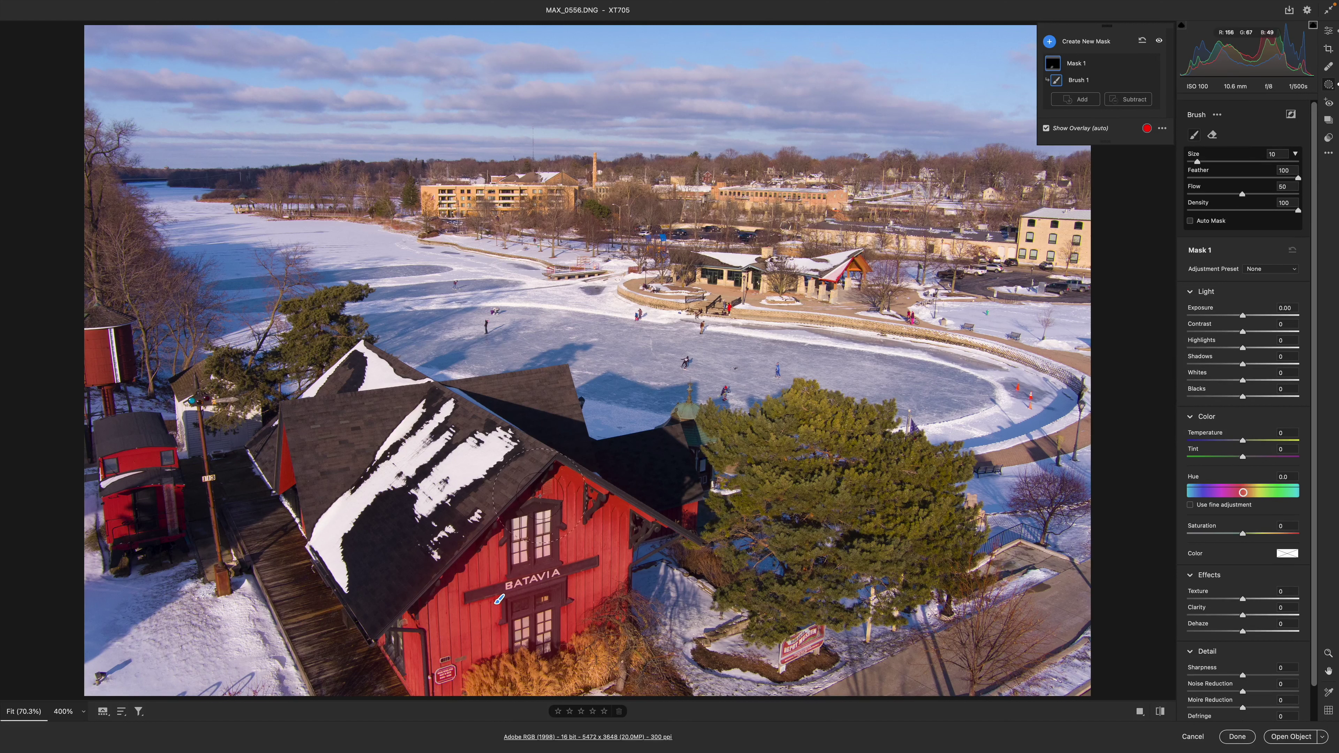
Step: Switch the mask overlay off and on to check the brushed area, leaving the overlay enabled
left_click(1047, 129)
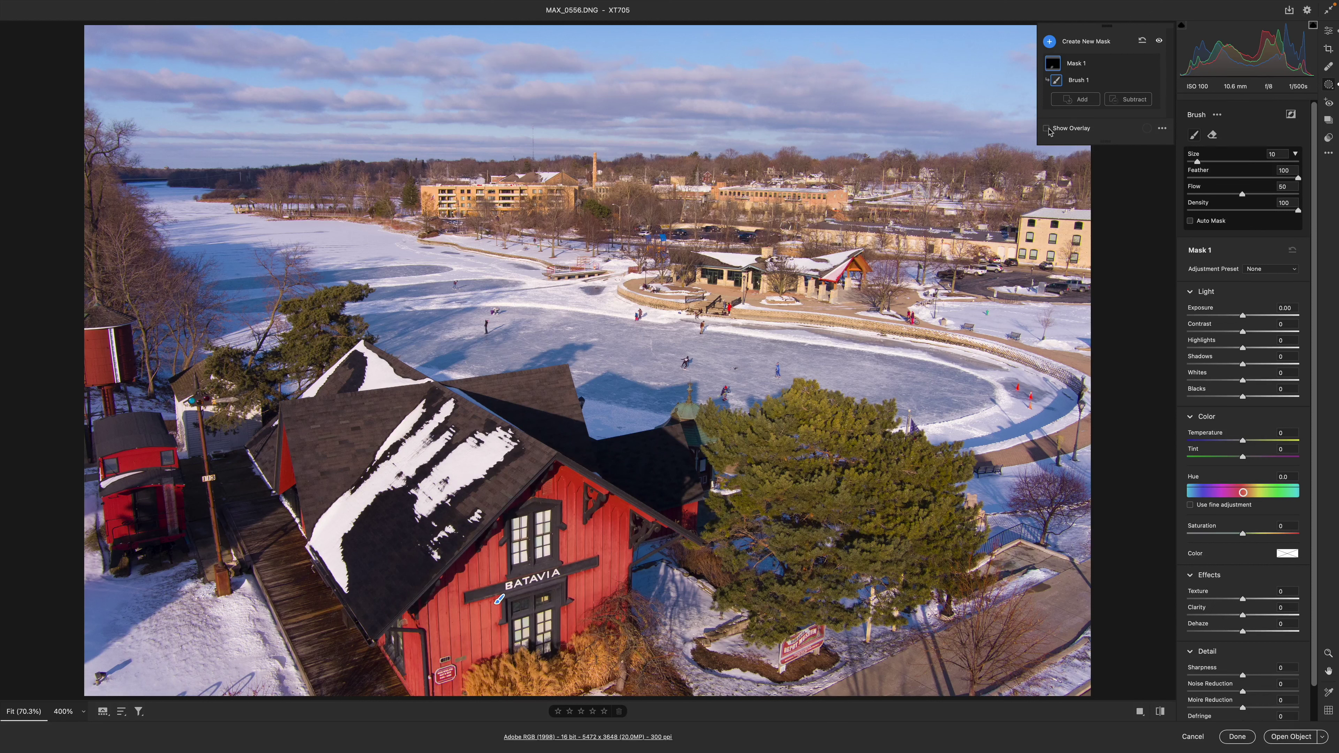
left_click(1046, 128)
left_click(1047, 129)
left_click(1046, 129)
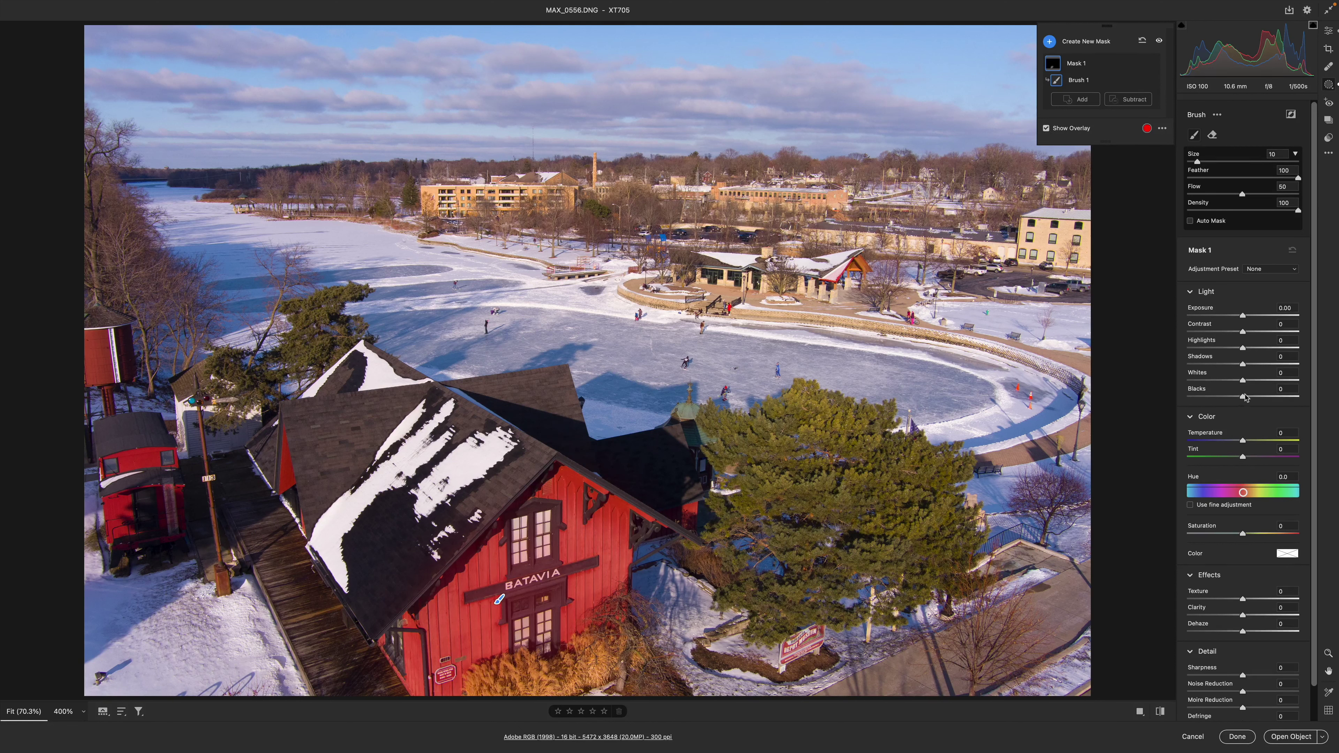
Step: Lower the brush mask's Blacks, raise its Saturation, and open the photo in Photoshop as a smart object
left_click_drag(1244, 394, 1204, 374)
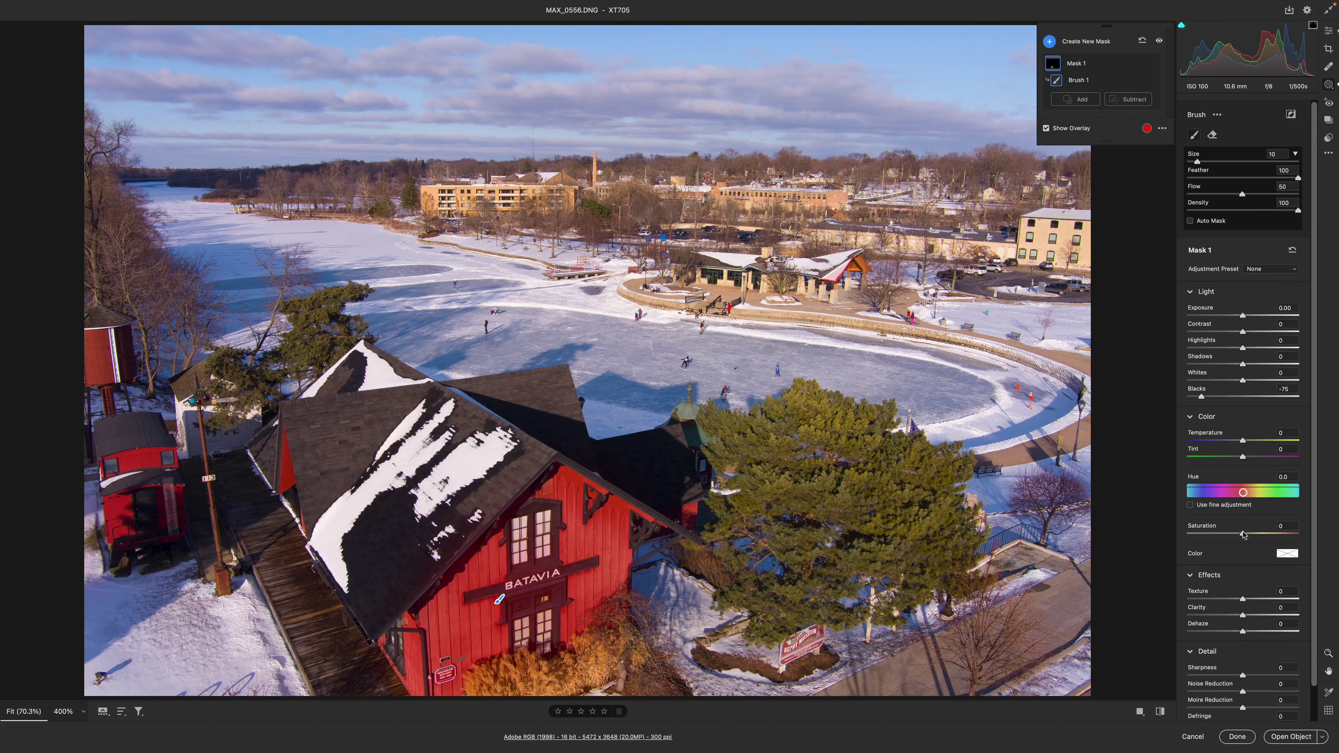
mouse_move(1242, 534)
left_mouse_down()
mouse_move(1317, 516)
mouse_move(1263, 530)
left_mouse_up()
mouse_move(1201, 396)
left_mouse_down()
mouse_move(1176, 393)
mouse_move(1228, 402)
mouse_move(1211, 400)
left_mouse_up()
left_click(1290, 738)
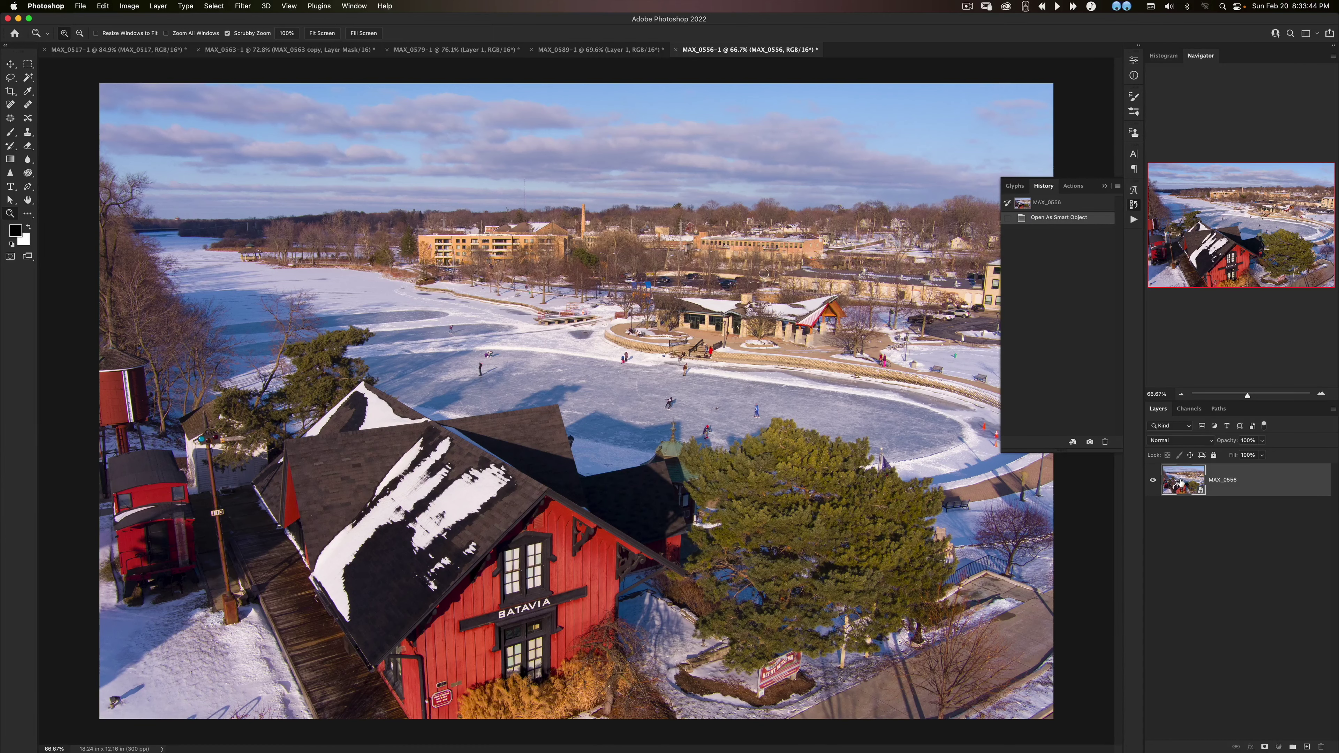
Step: Reopen the raw settings of the MAX_0556 smart object twice to review them, cancelling without changes
double_click(1187, 490)
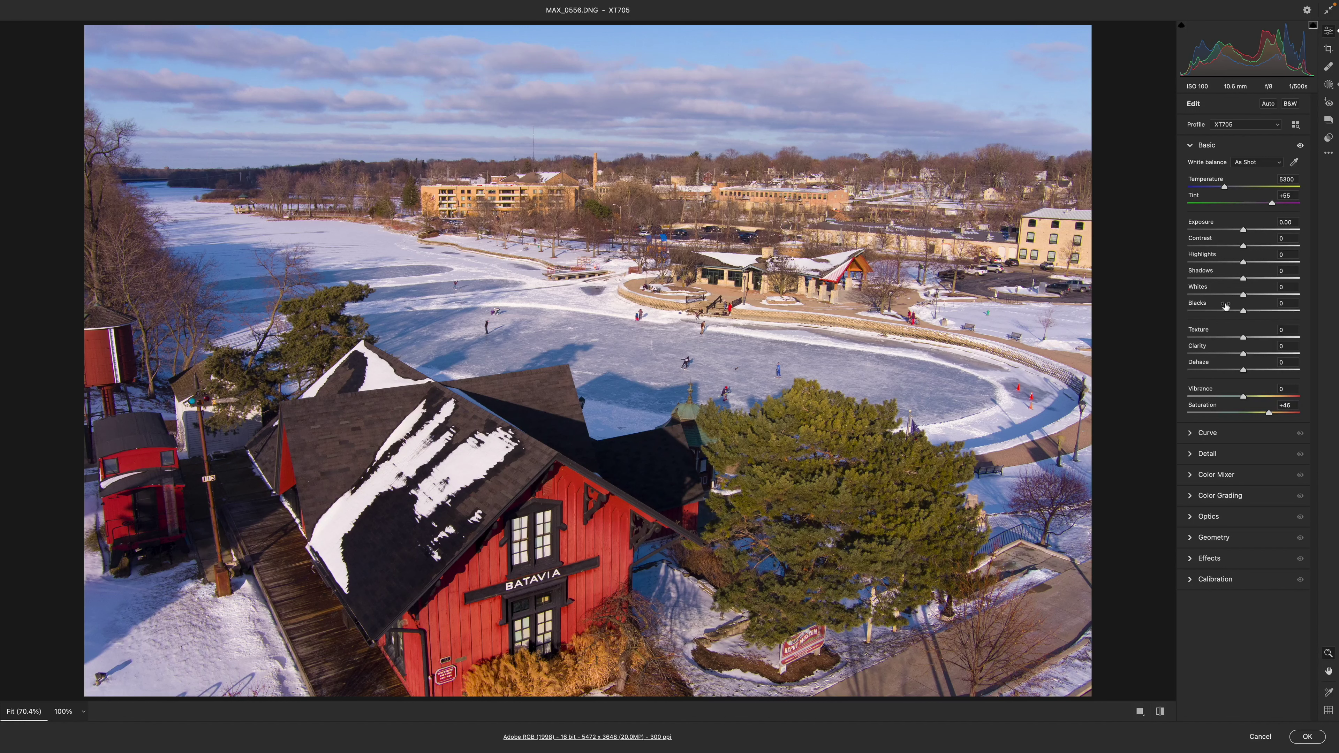
left_click(1258, 739)
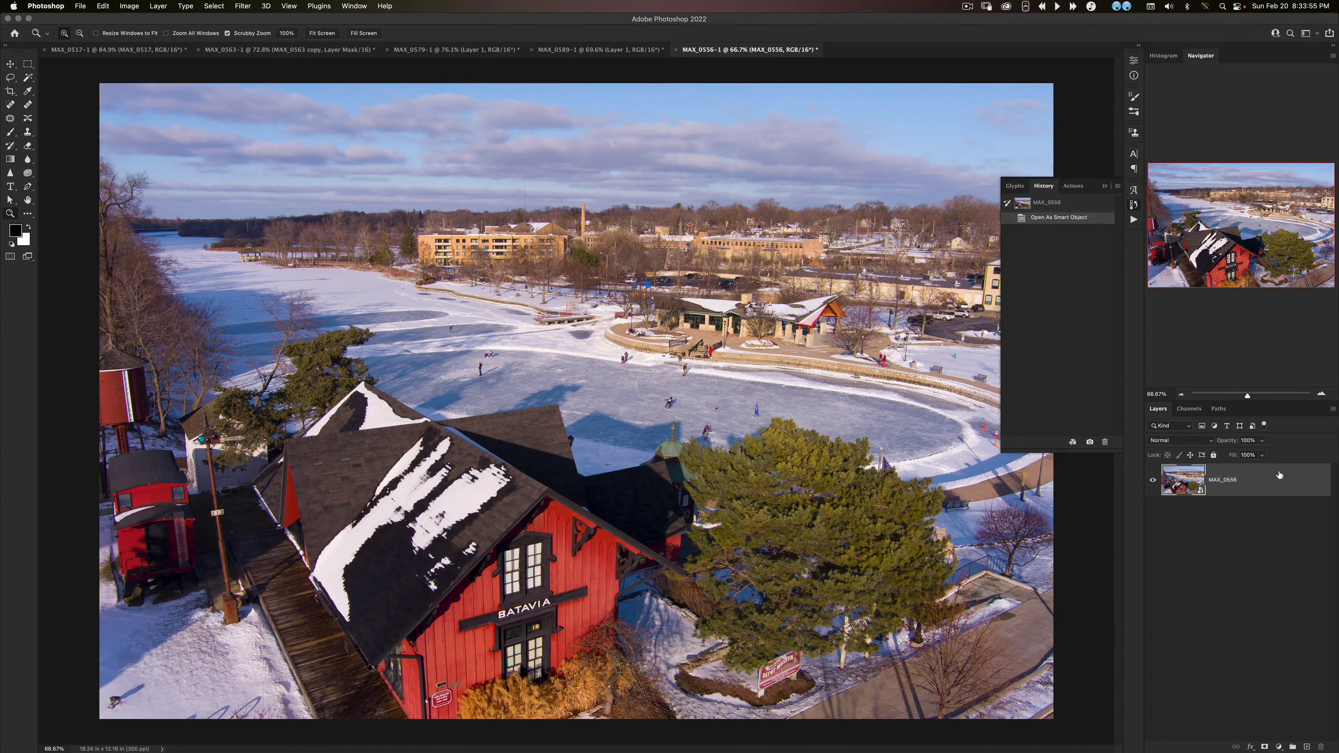
double_click(1185, 481)
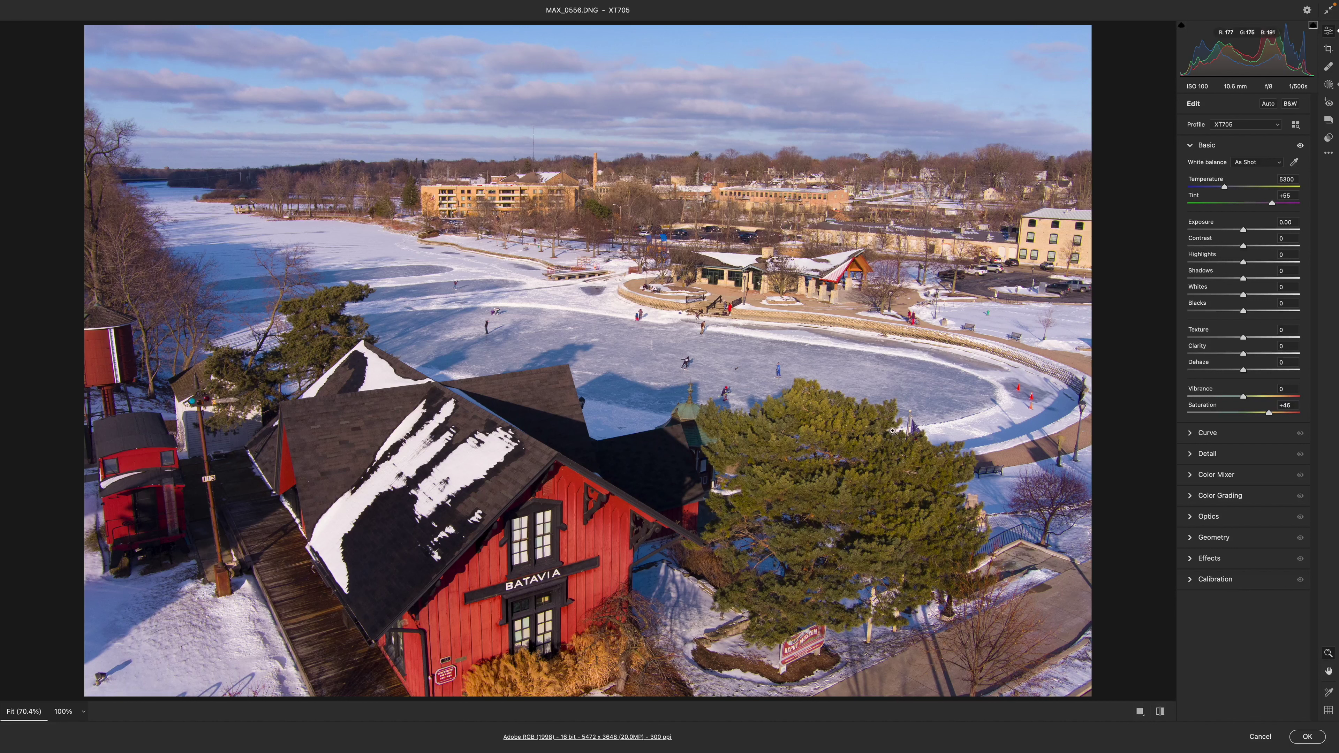
left_click(1260, 737)
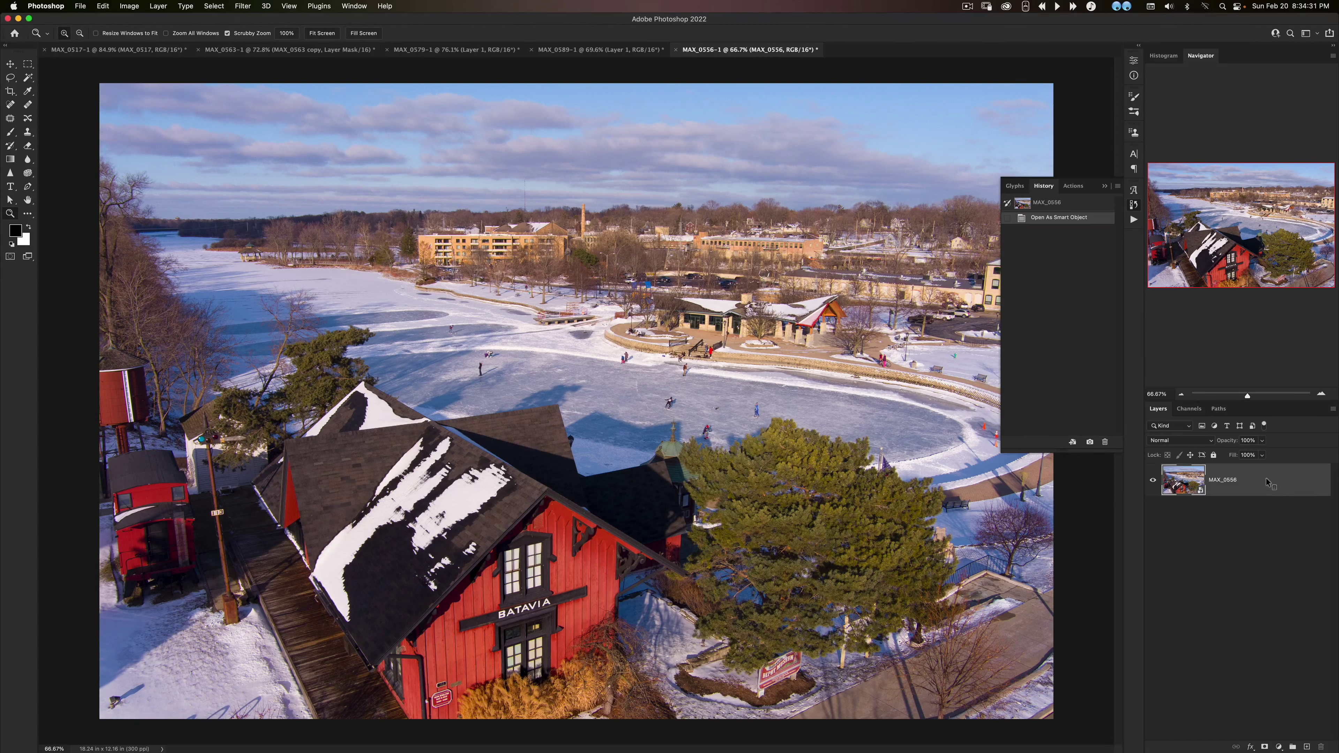
Step: Duplicate the MAX_0556 layer as an independent smart object with New Smart Object via Copy
right_click(1267, 480)
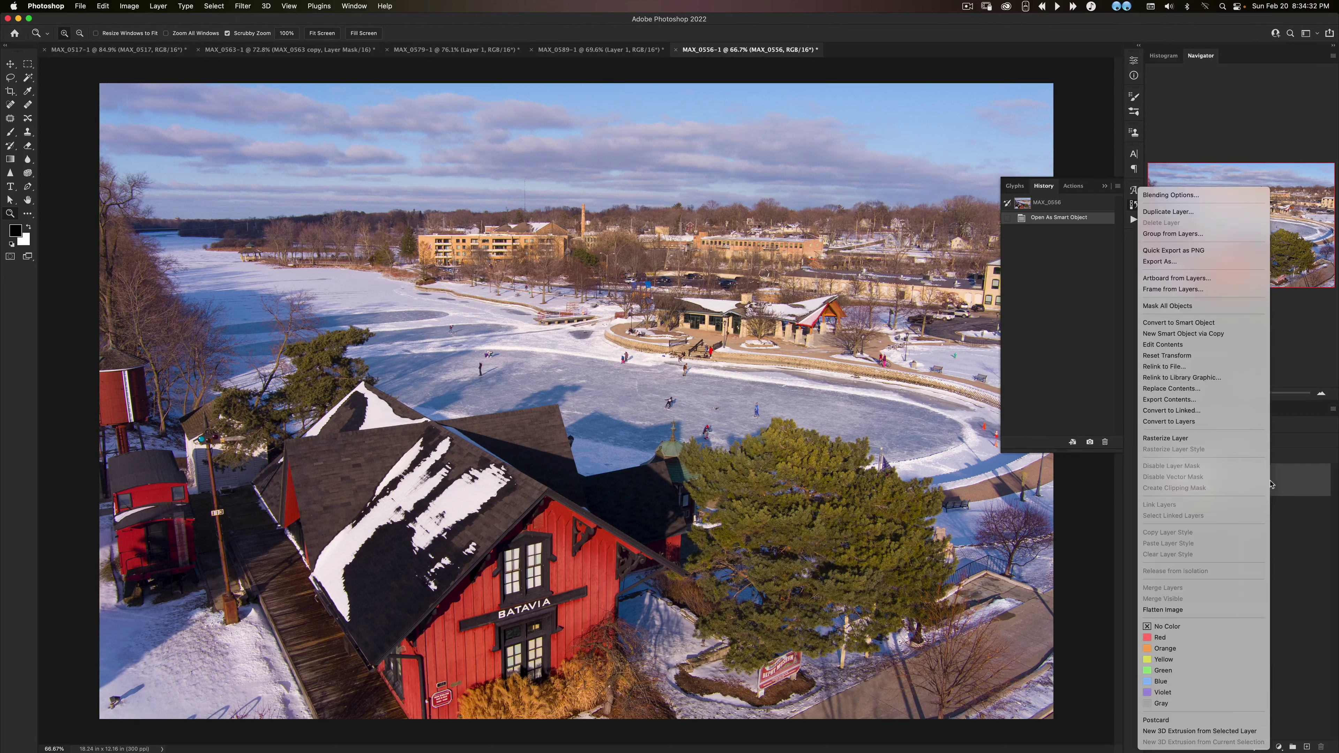
left_click(1216, 334)
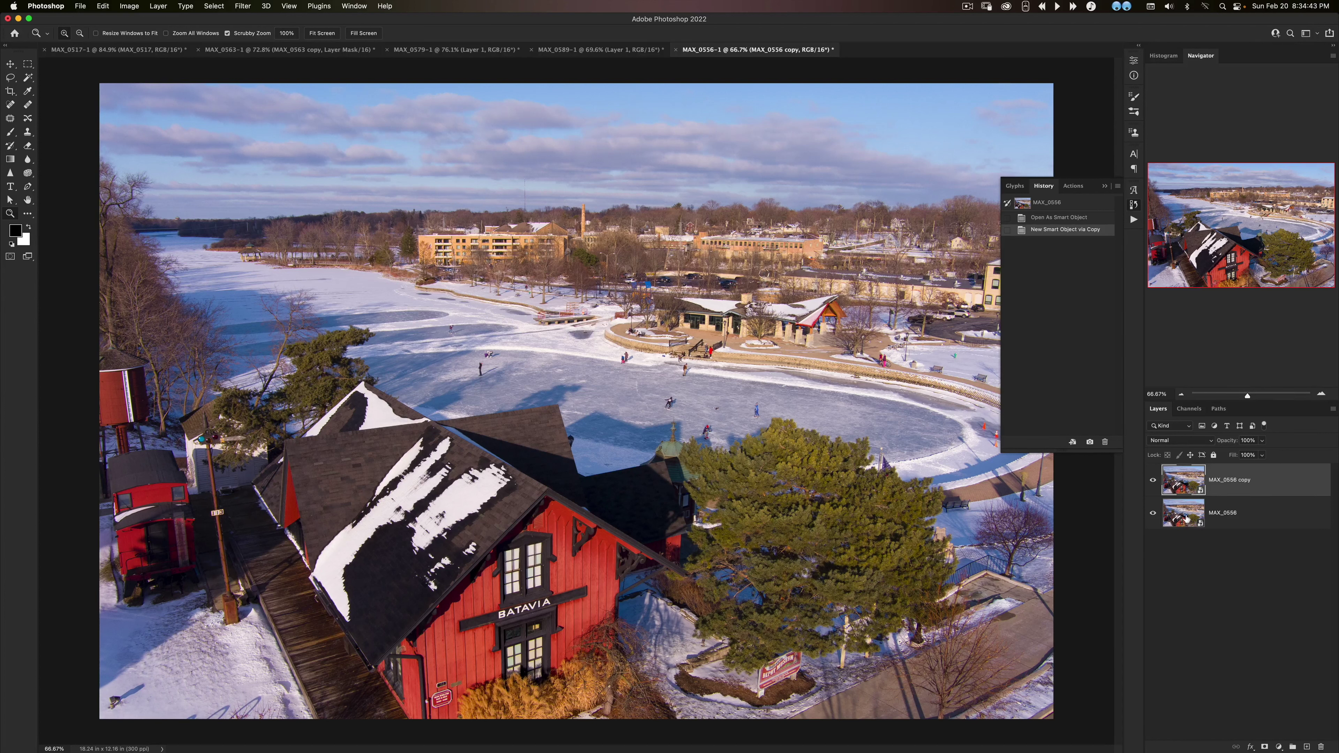
Step: In the copied smart object's raw settings, set Dehaze to +44 and Exposure to +0.25 and apply them
double_click(1178, 479)
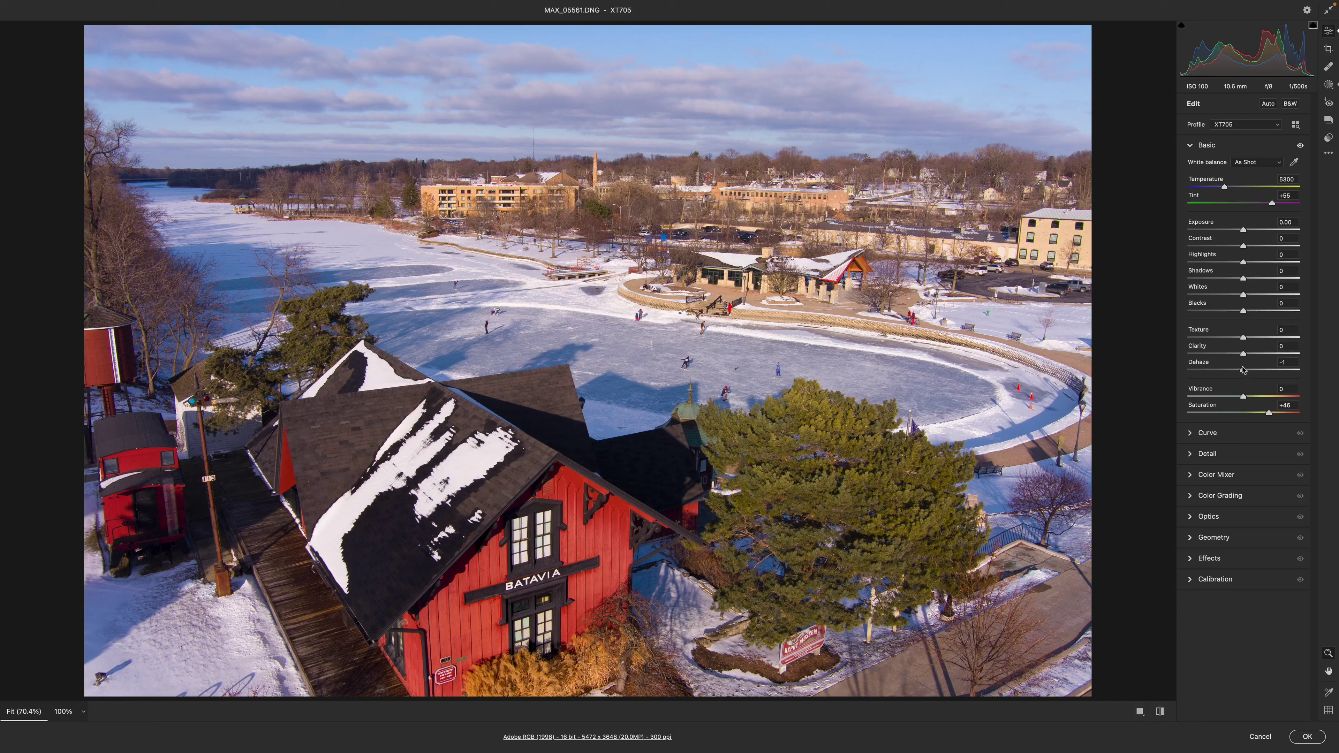
left_click_drag(1245, 370, 1269, 370)
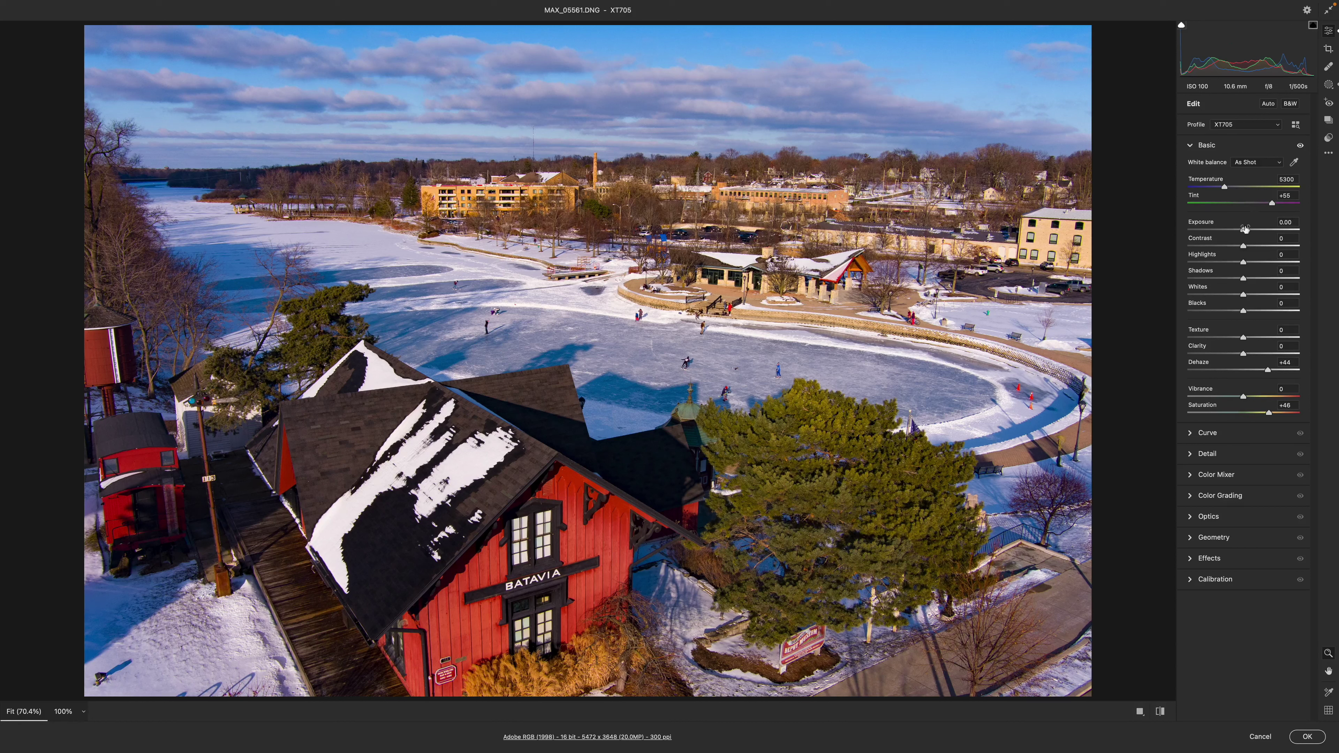
left_click_drag(1244, 228, 1248, 228)
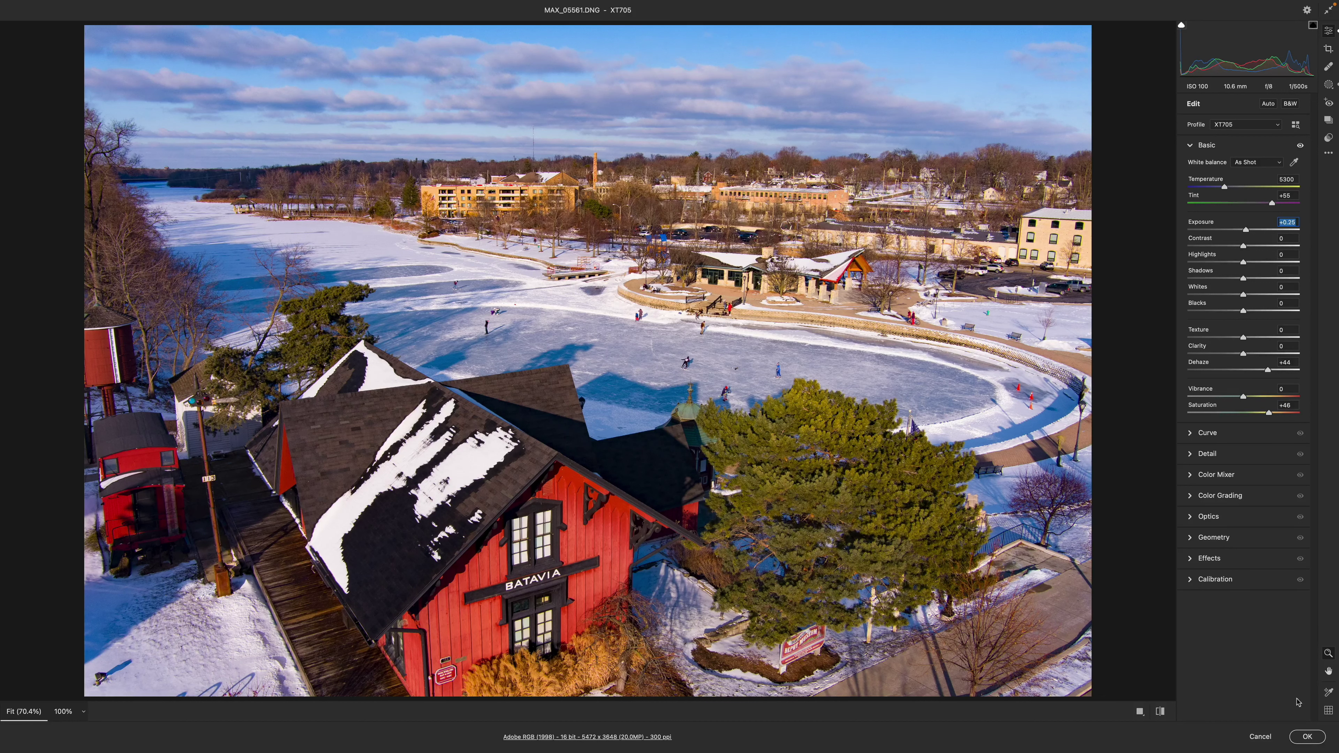
left_click(1305, 736)
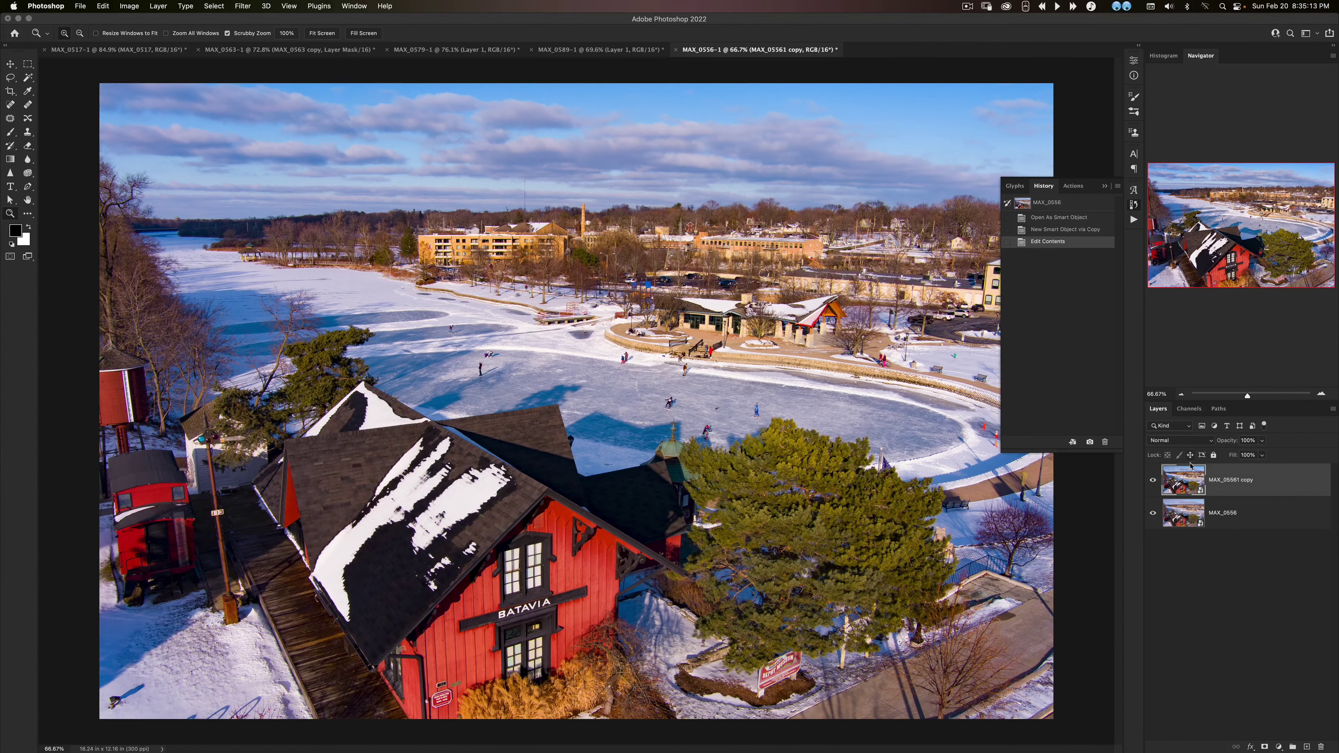
Step: Review the raw settings of the MAX_05561 copy and the original MAX_0556 smart object, cancelling both without changes
double_click(1184, 480)
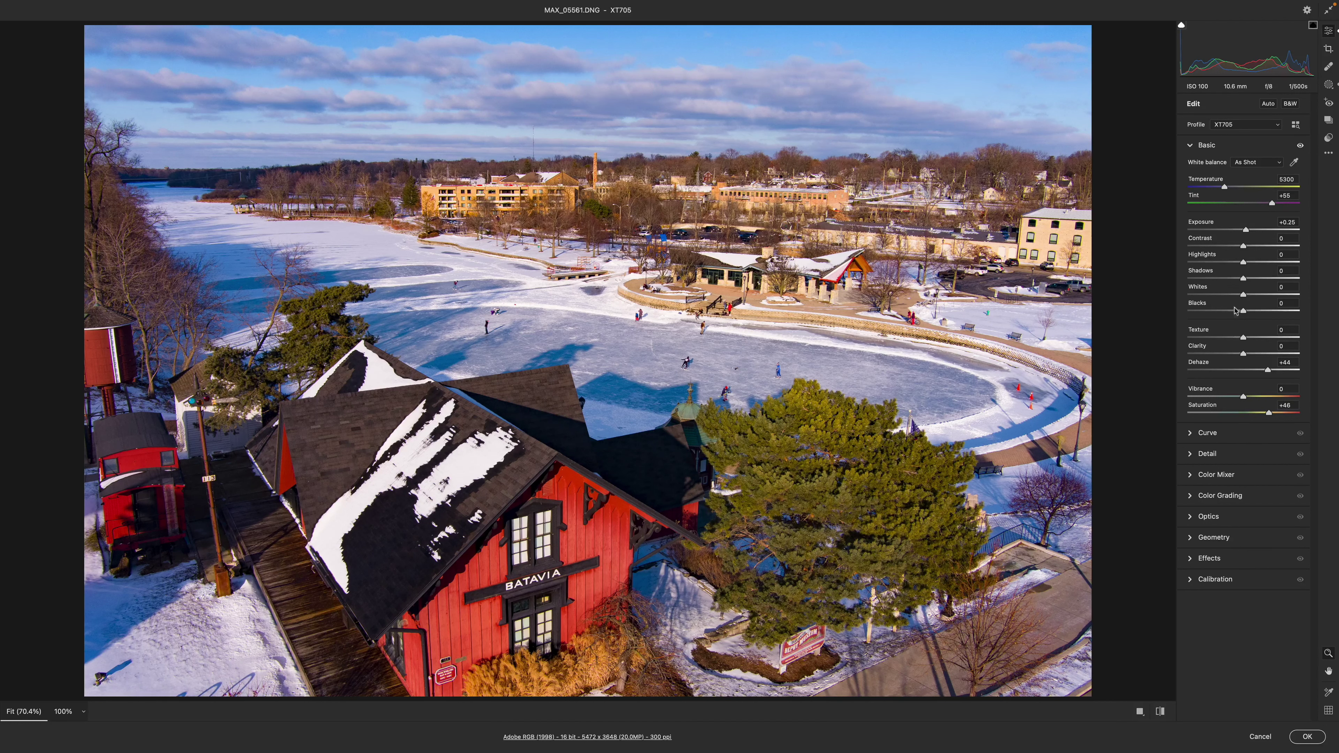
left_click(1260, 738)
double_click(1184, 514)
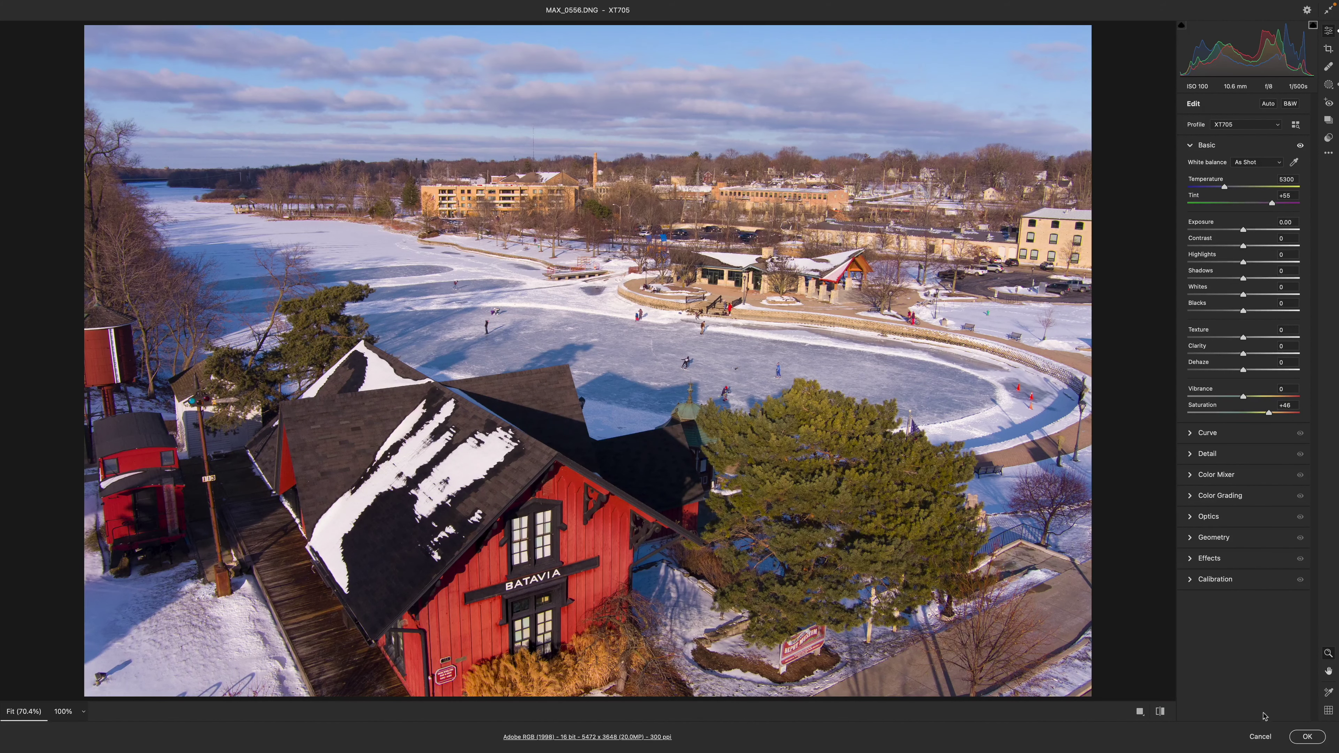
left_click(1262, 738)
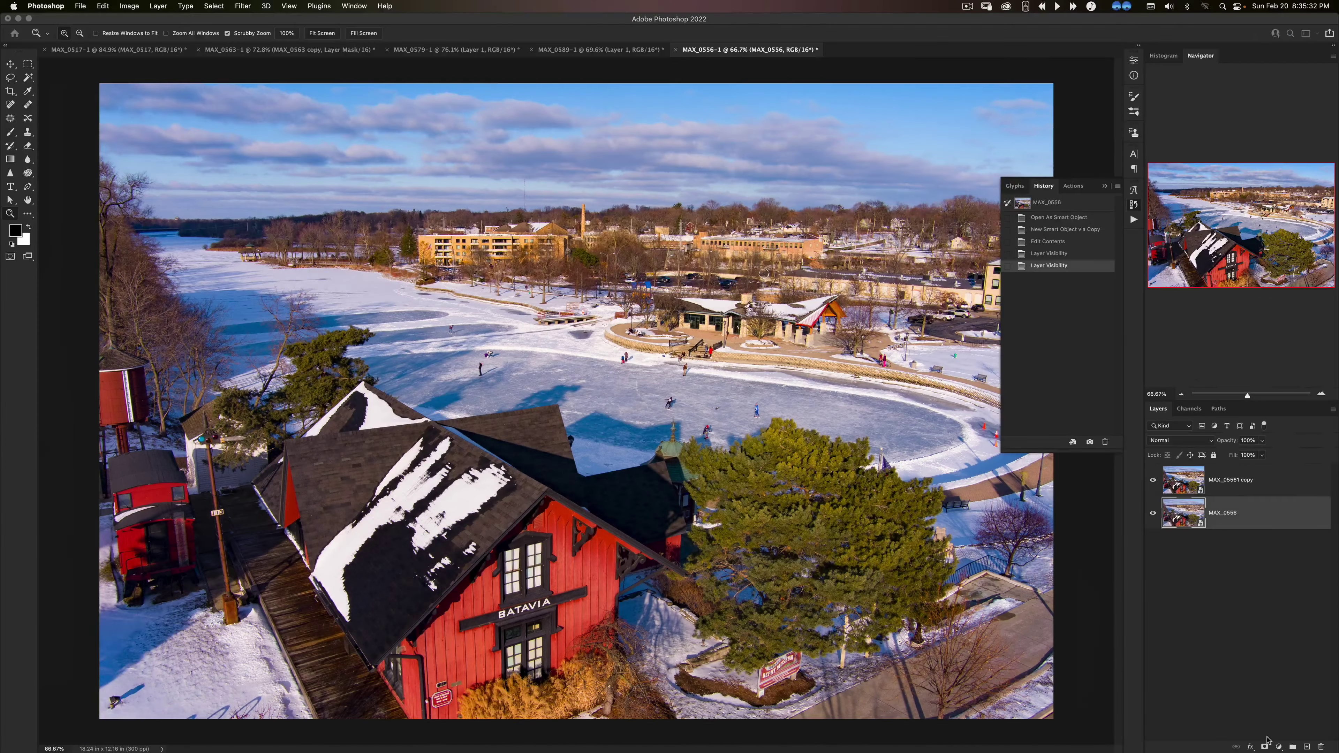
Step: Add a black hide-all mask to the MAX_05561 copy layer and paint white across the whole sky with an enlarged brush
left_click(1260, 490)
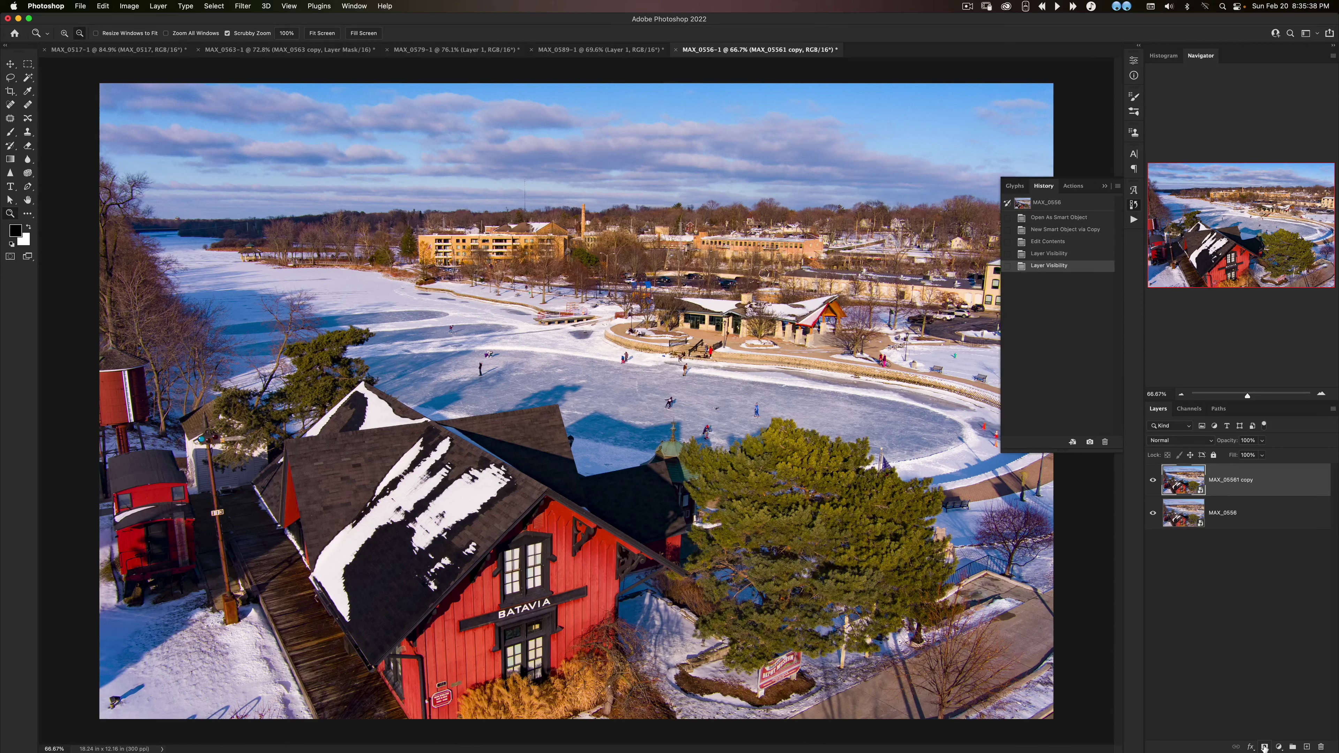
left_click(1264, 747, "alt")
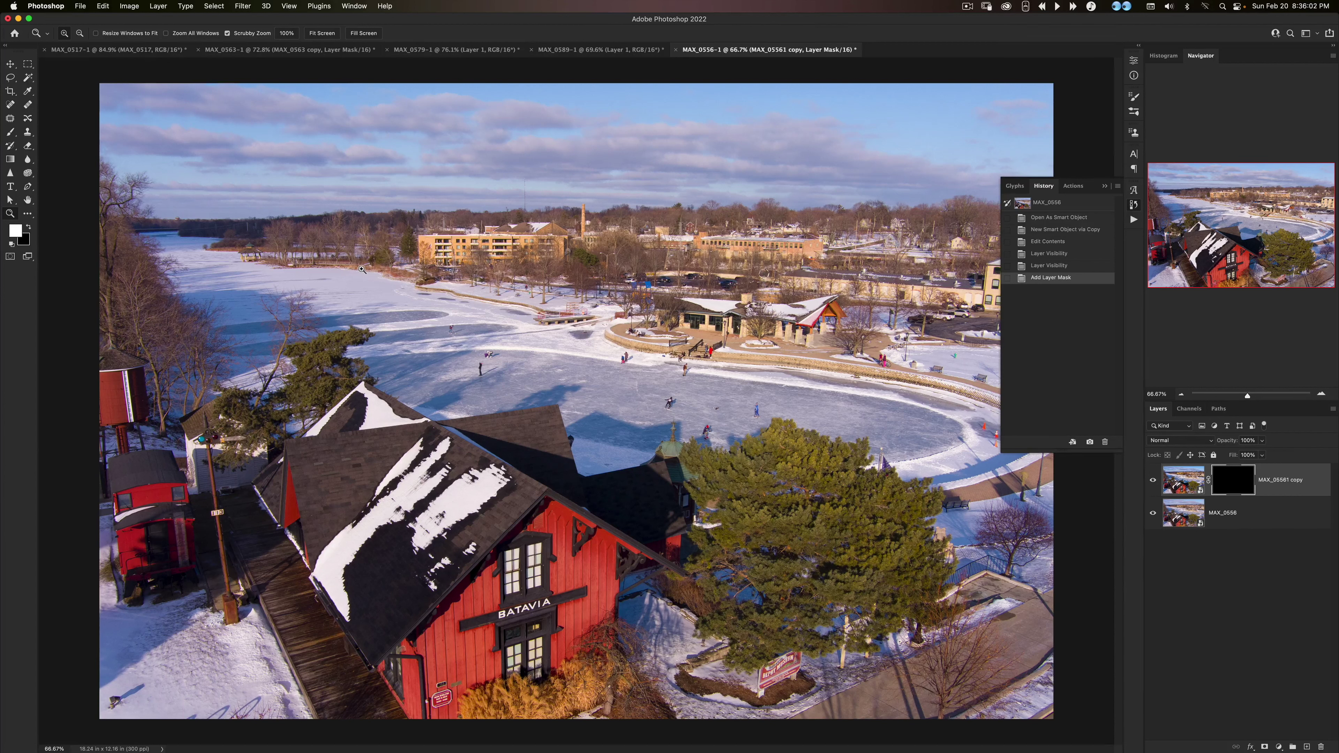
key("b")
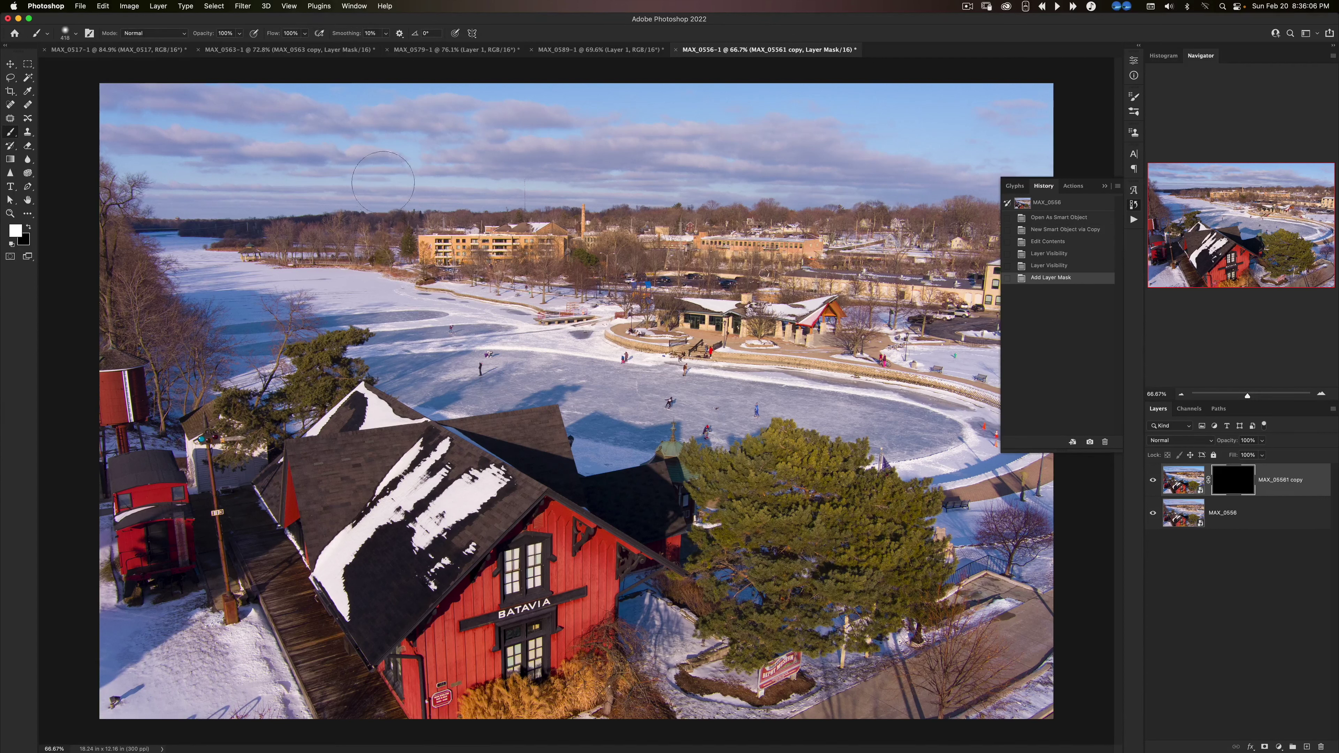
mouse_move(387, 163)
left_mouse_down()
mouse_move(447, 173)
mouse_move(474, 158)
mouse_move(453, 155)
left_mouse_up()
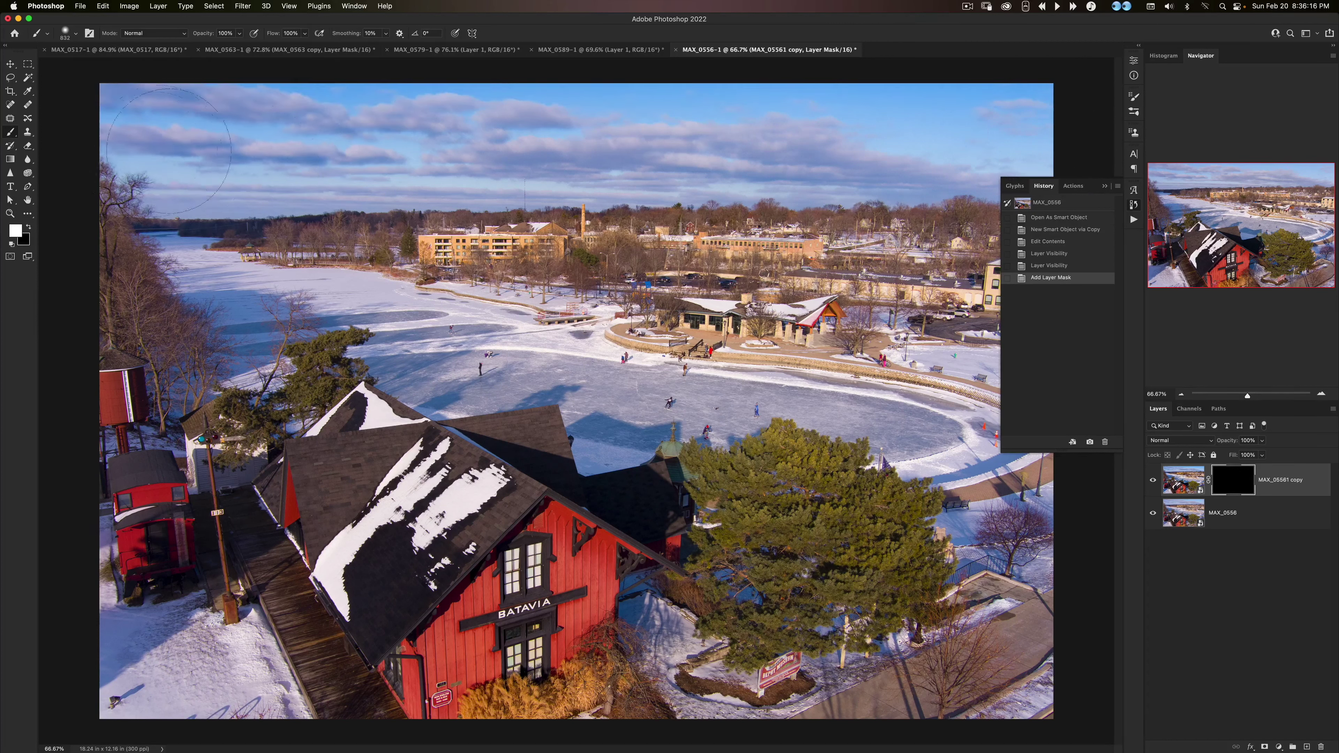
left_click_drag(189, 174, 891, 142)
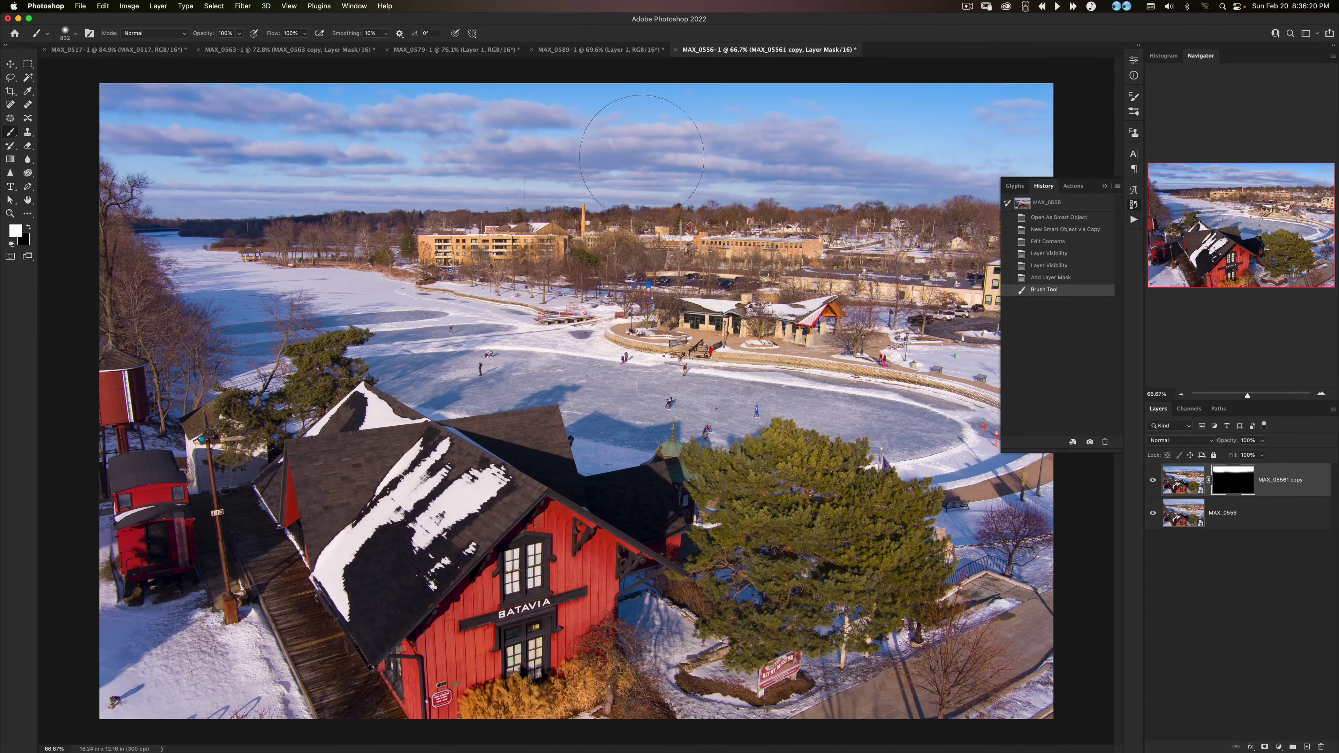
Step: Set the brush opacity to 50% and paint the mask across the background just below the sky
key("5")
key("Tab")
left_click_drag(656, 193, 683, 204)
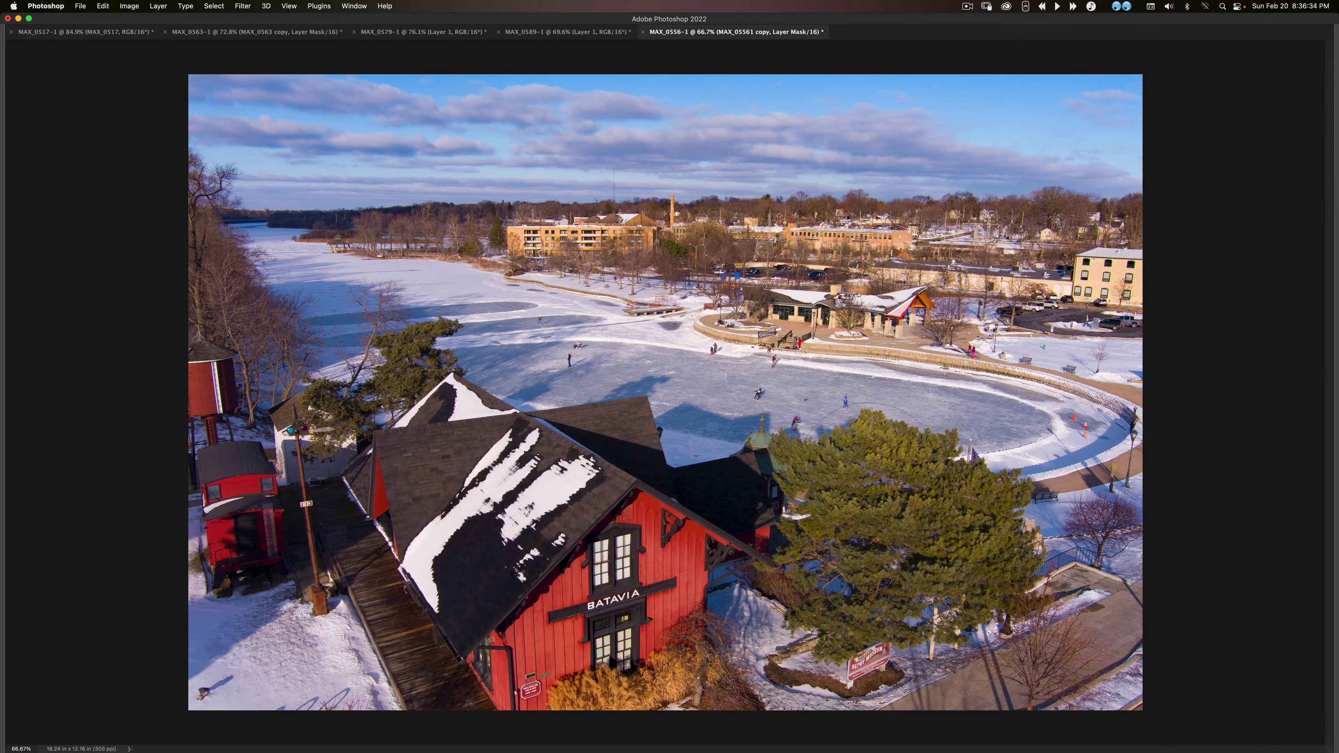
key("Tab")
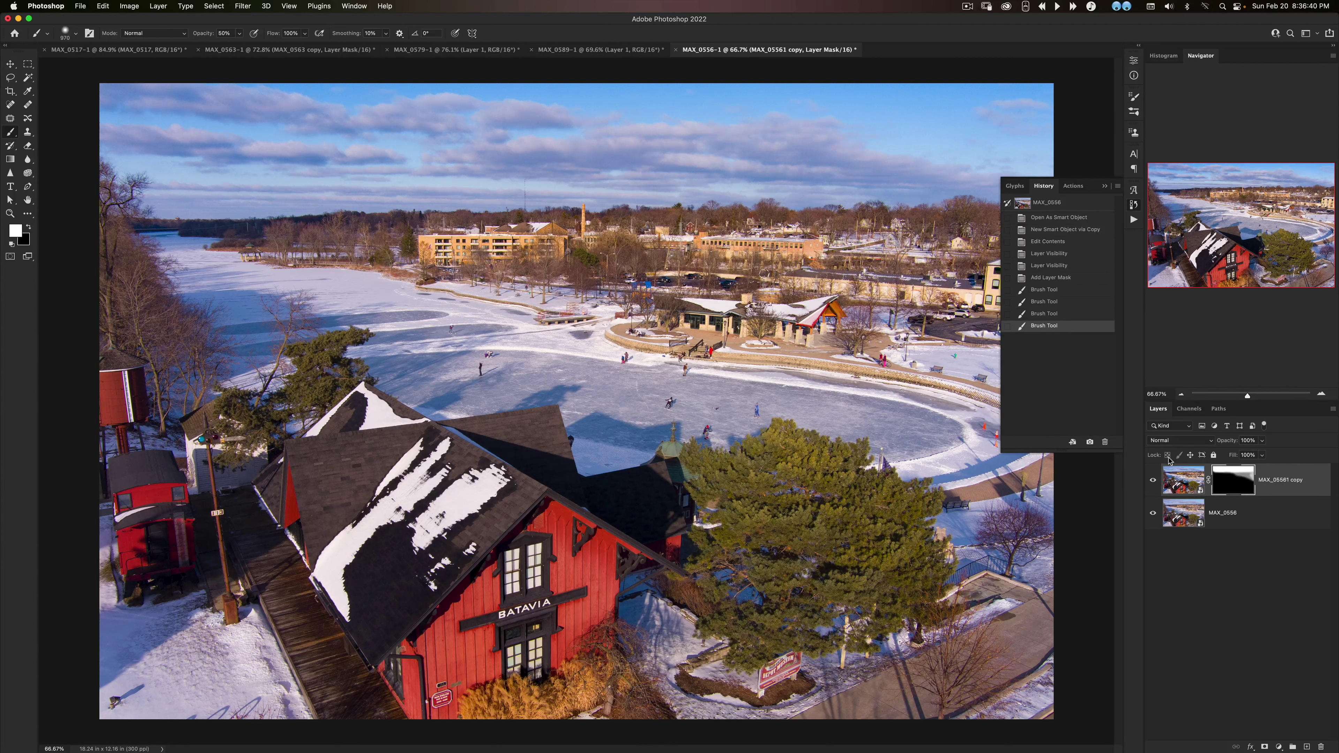
Step: Flatten the image and duplicate the Background as a new layer
key("super+shift+alt+f")
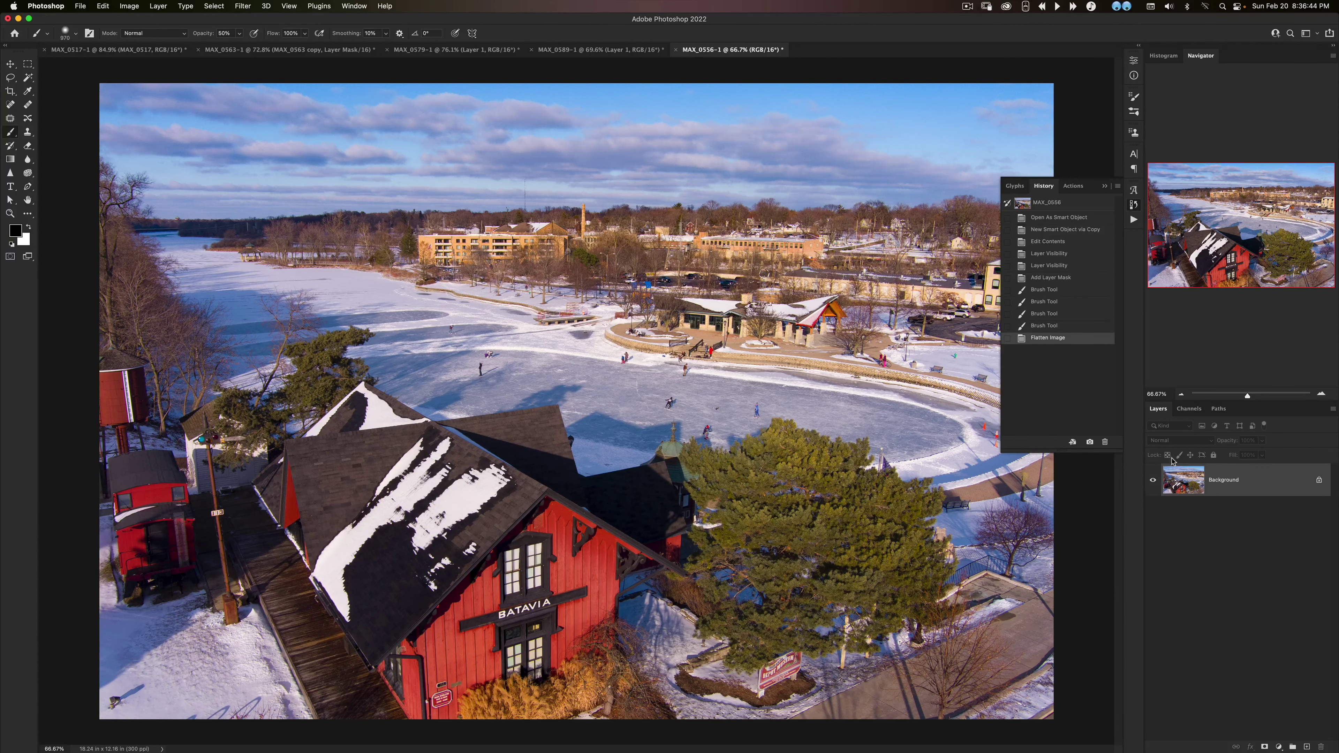
key("super+j")
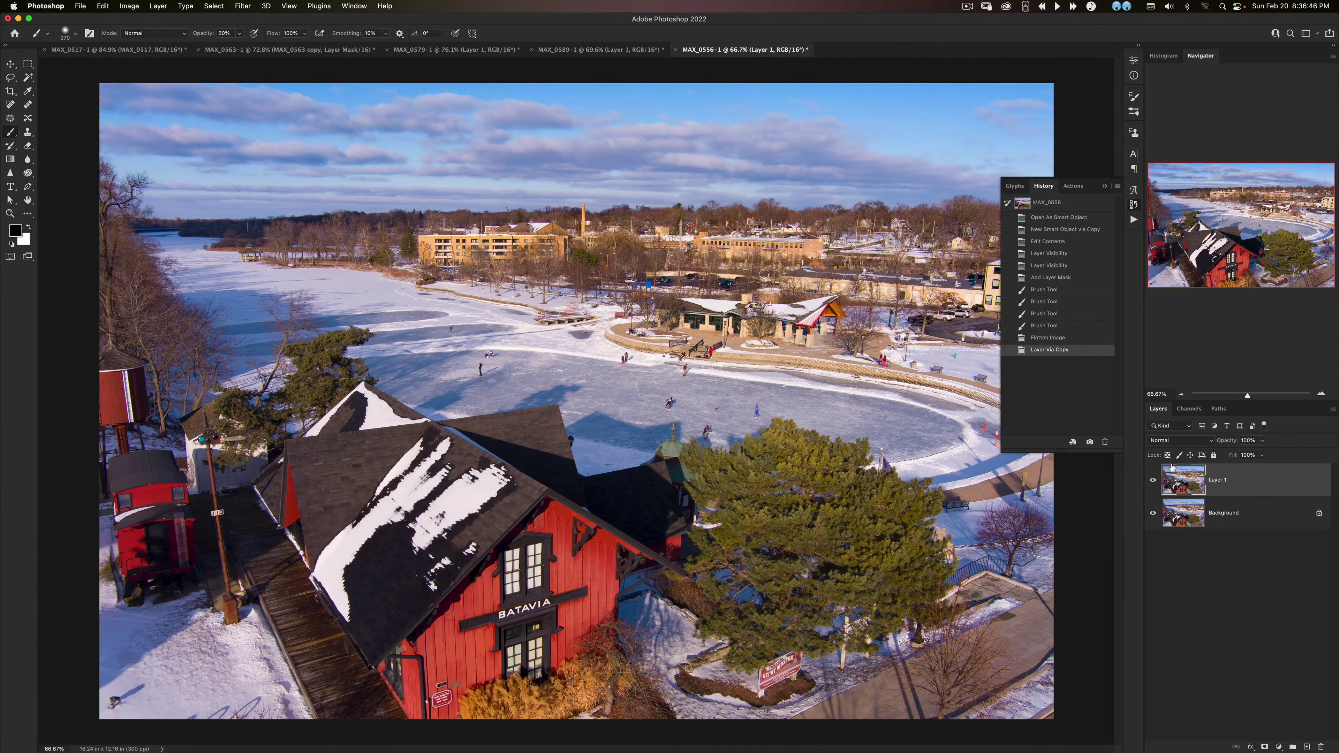
Step: Lasso the uppermost orange cone beside the ice rink at 400% and remove it with a Content-Aware fill
key("Tab")
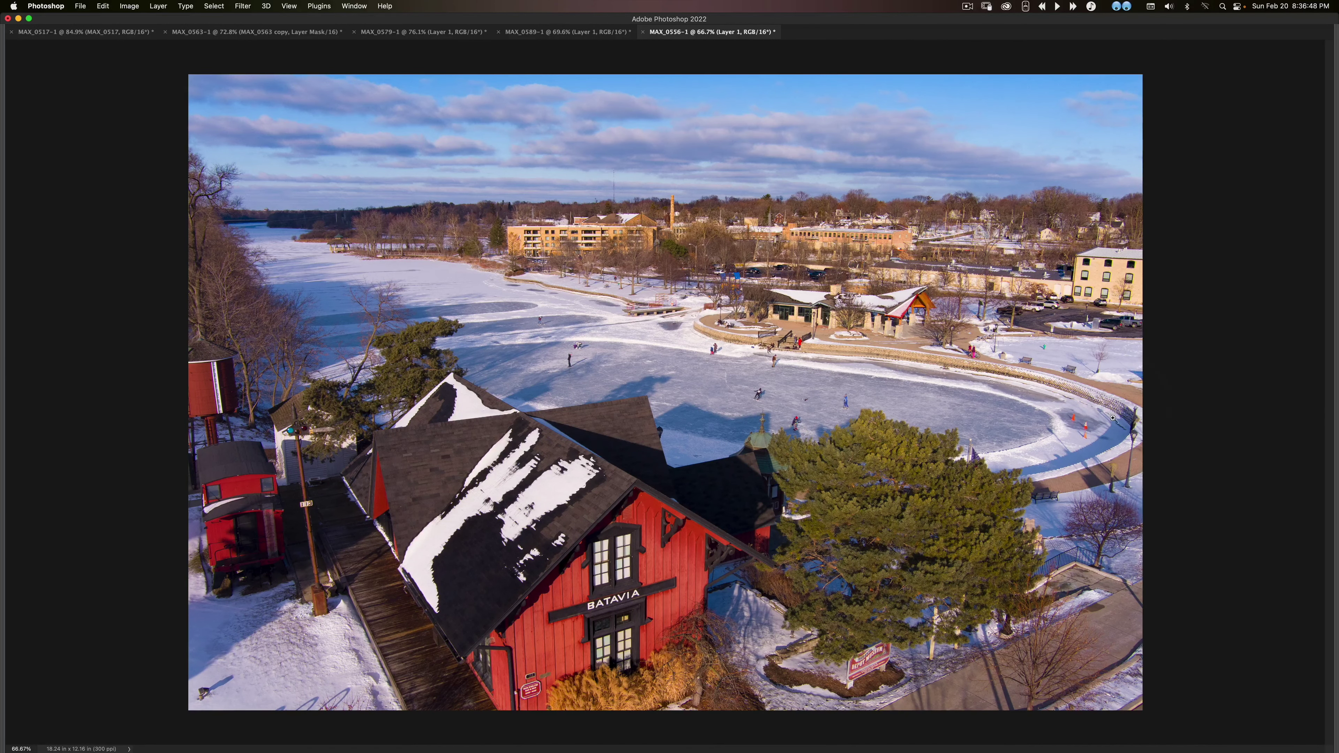
scroll(1112, 418, "up", 3)
left_click_drag(1071, 438, 662, 432)
left_click(788, 477)
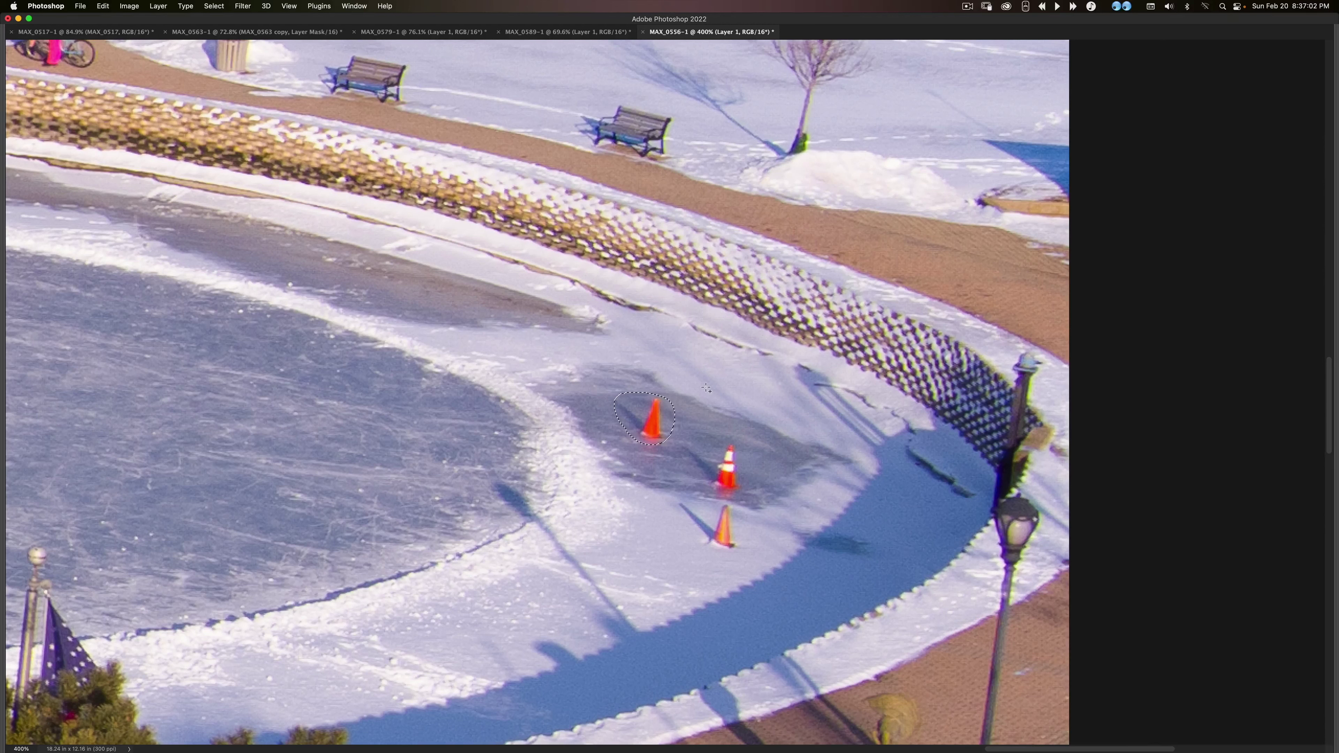
key("shift+BackSpace")
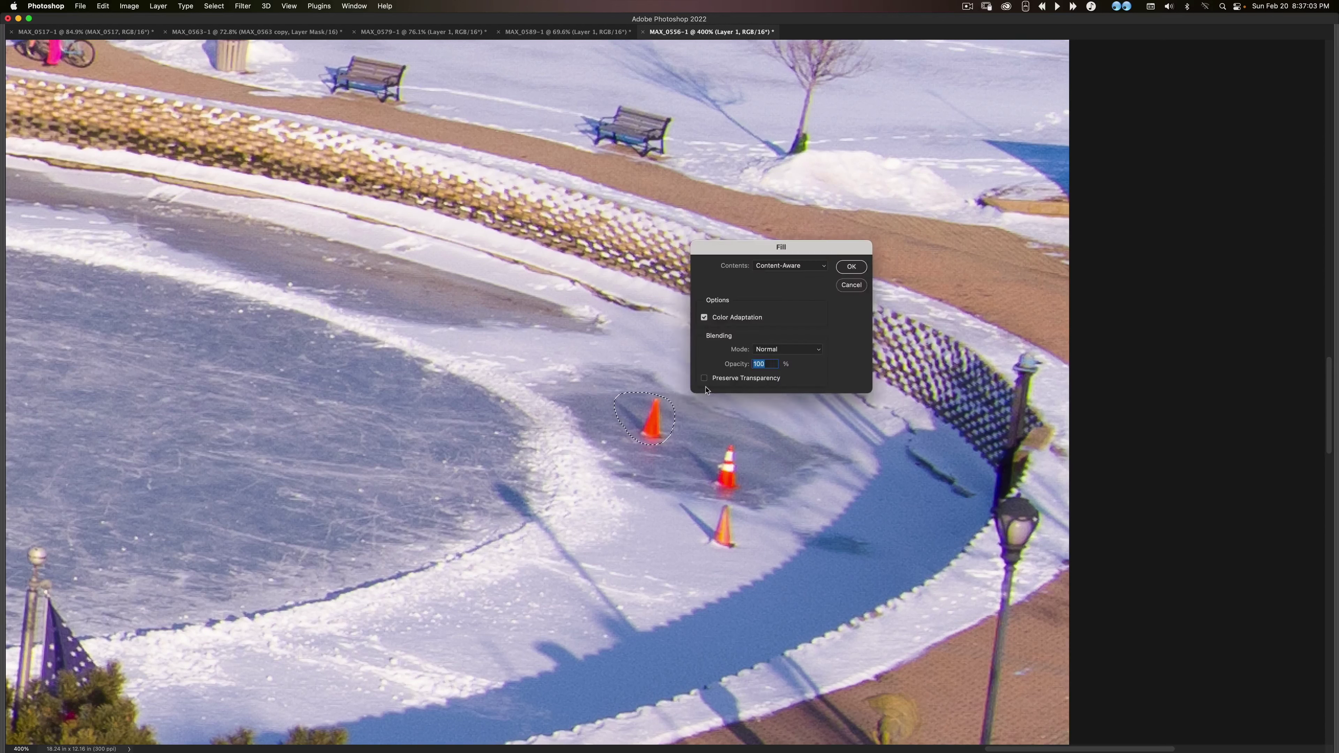
left_click(784, 267)
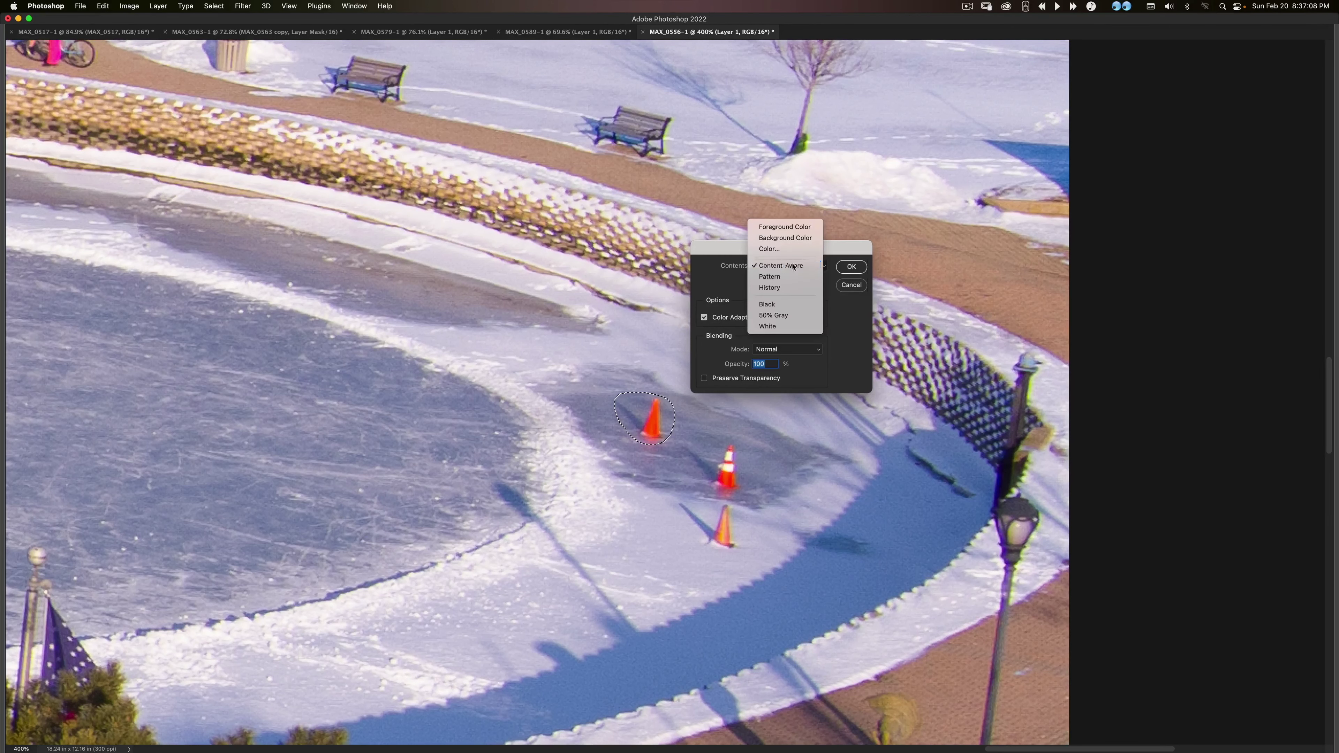
left_click(784, 266)
left_click(851, 267)
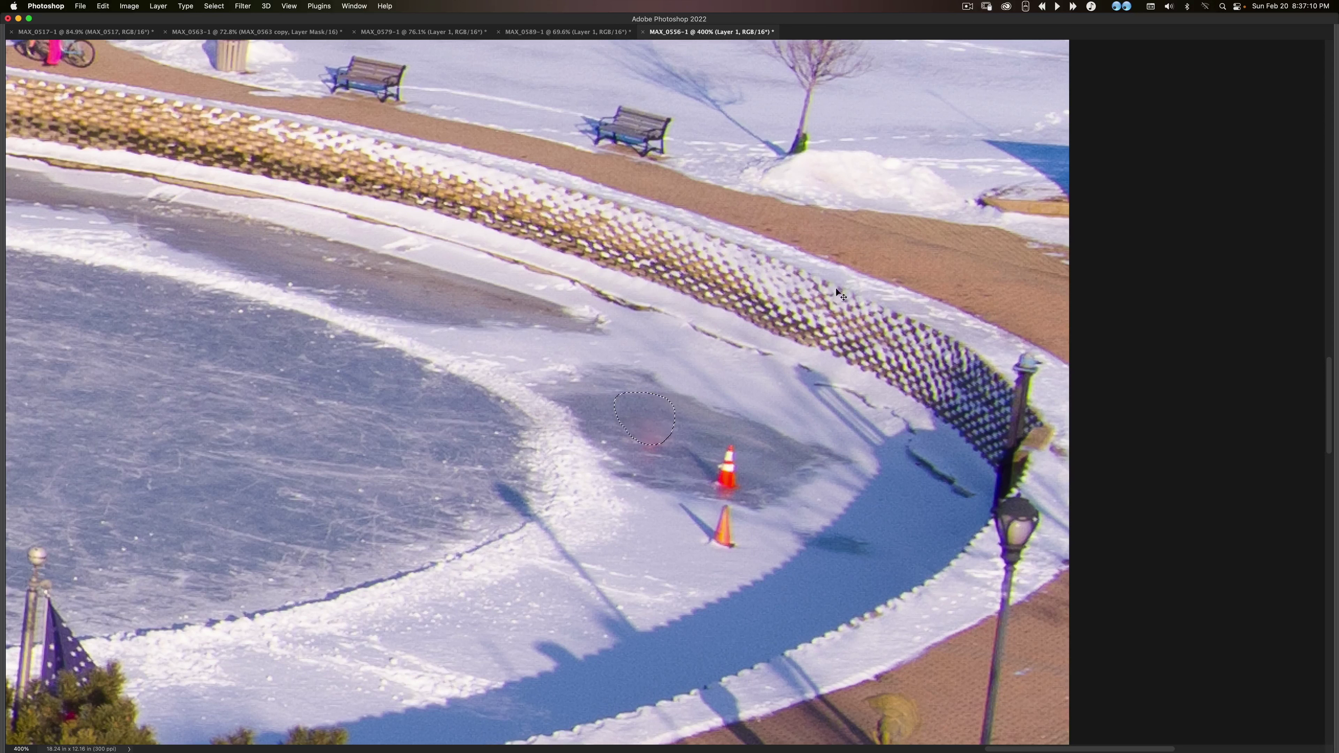
Step: Select the leftover red tint where the uppermost cone stood and remove it with a Content-Aware fill, then deselect
key("super+d")
mouse_move(642, 456)
left_mouse_down()
mouse_move(667, 430)
mouse_move(643, 460)
left_mouse_up()
key("shift+BackSpace")
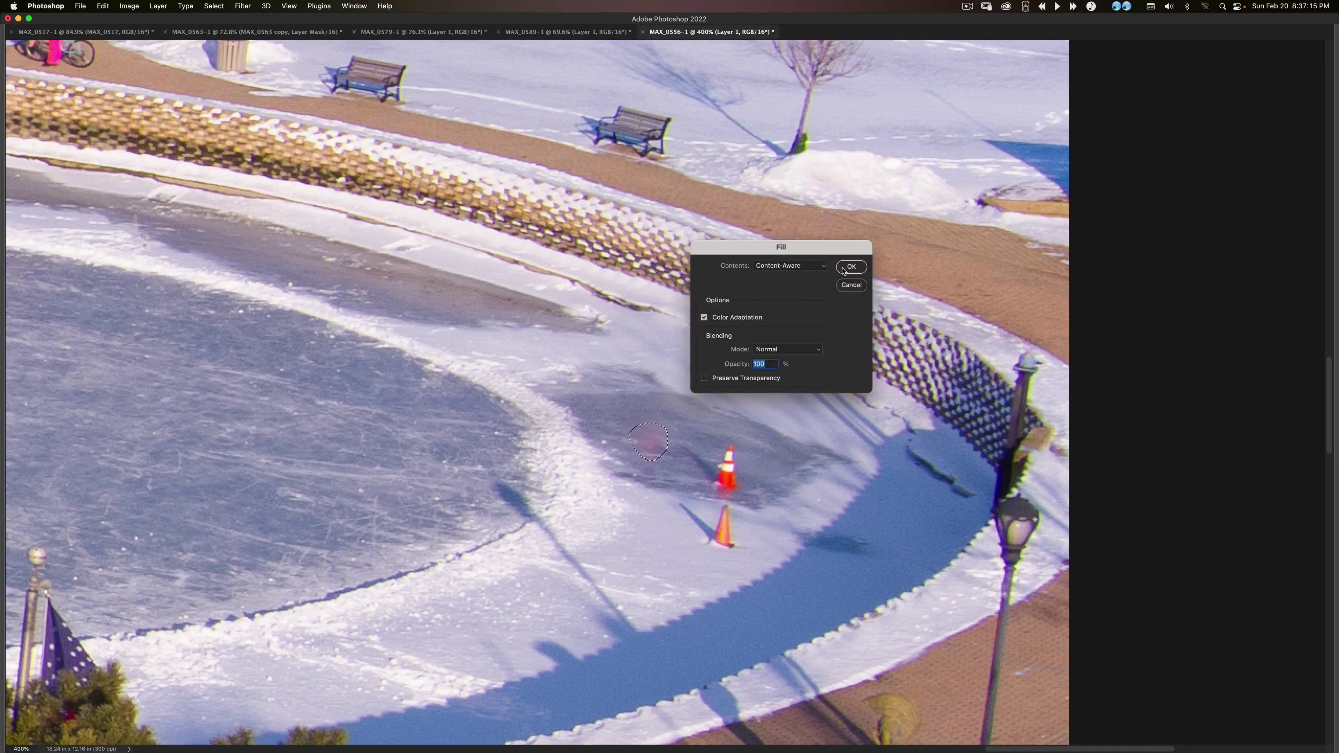
left_click(846, 268)
key("super+shift+s")
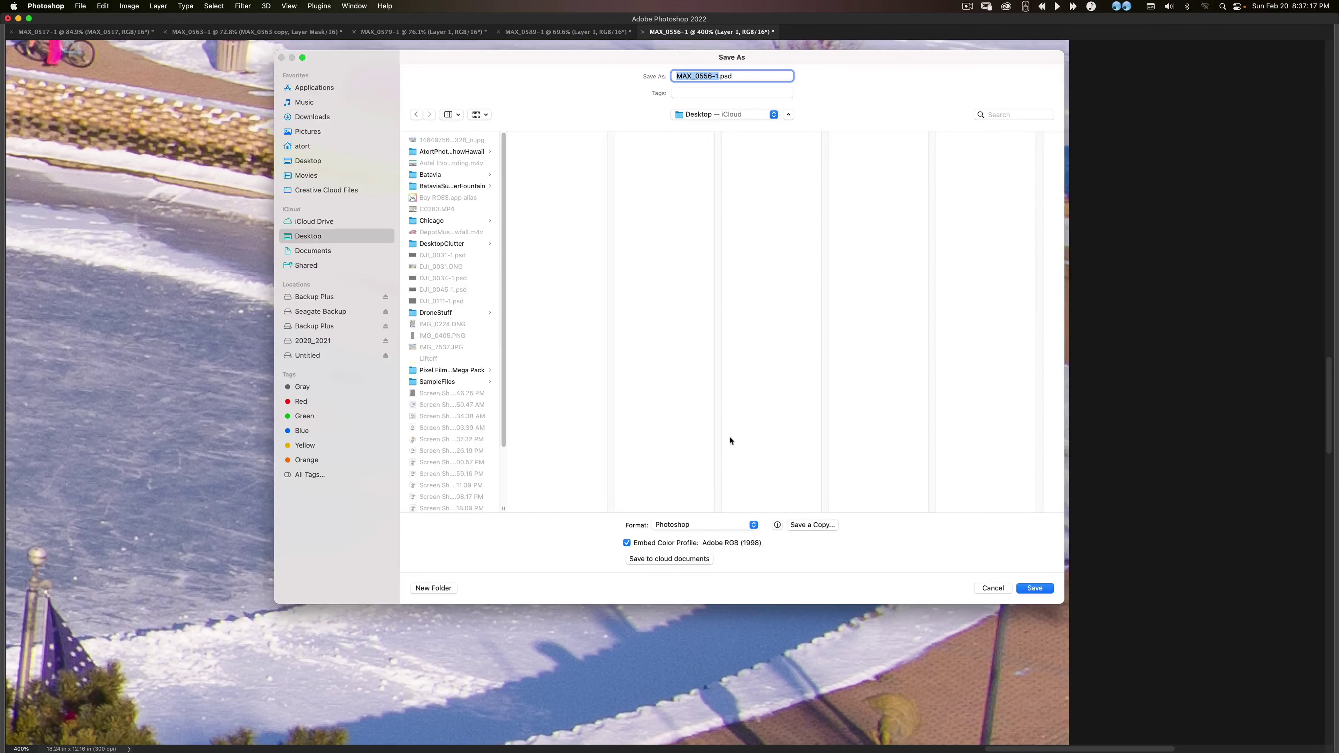
left_click(992, 588)
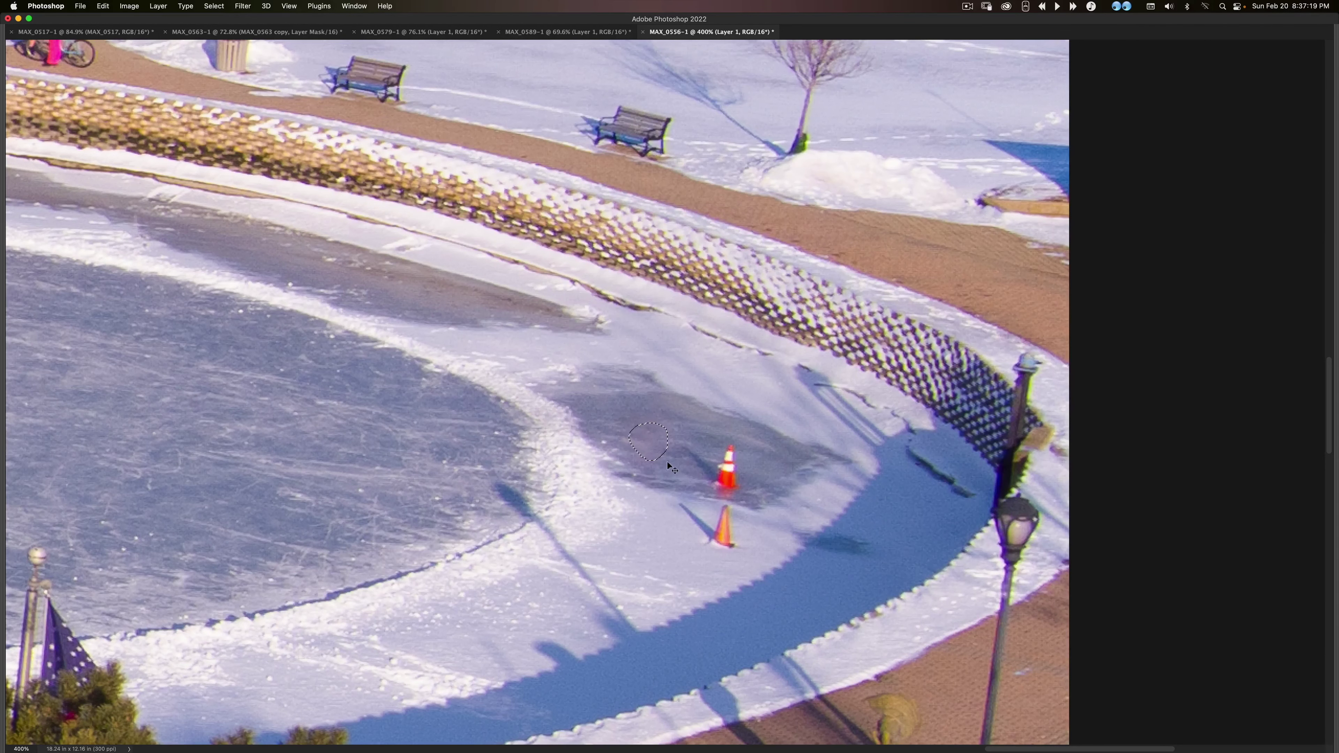
key("super+d")
Step: Remove the striped middle cone and its leftover red tint with Content-Aware fills
left_click_drag(732, 488, 712, 493)
key("shift+BackSpace")
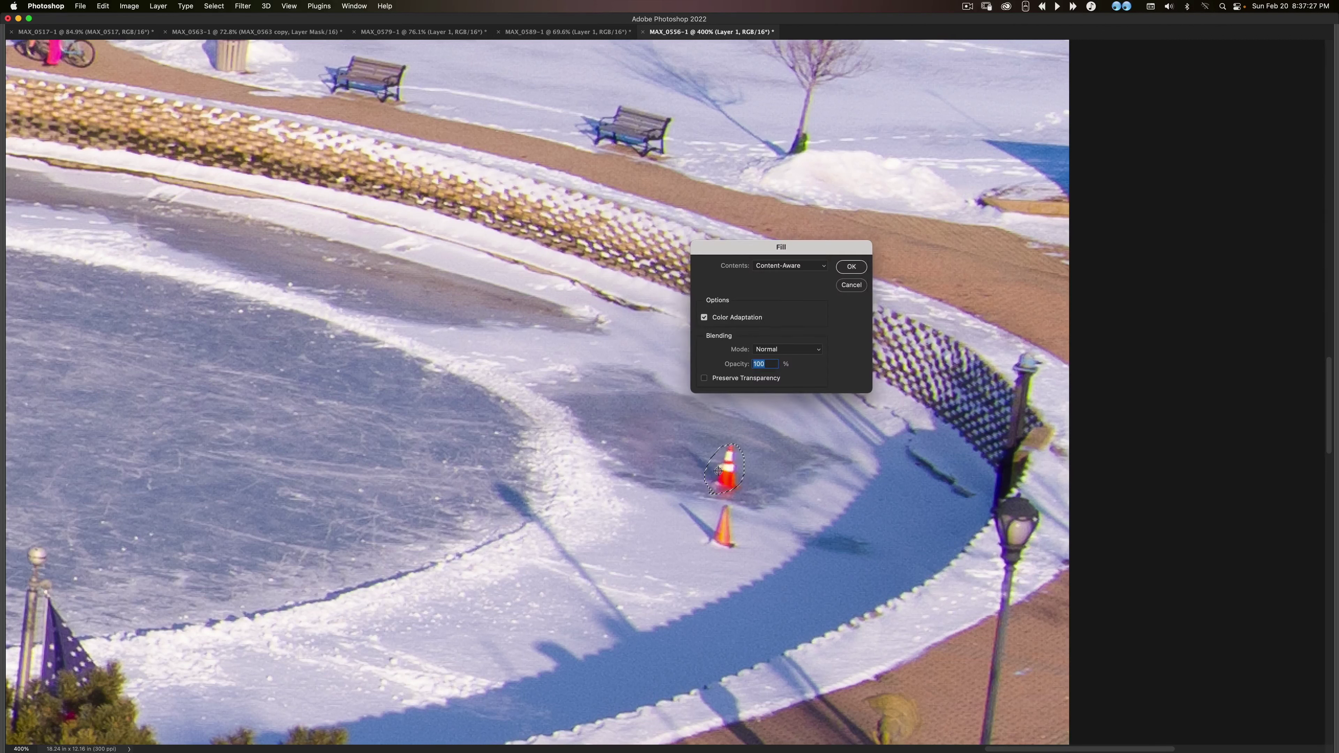
key("Return")
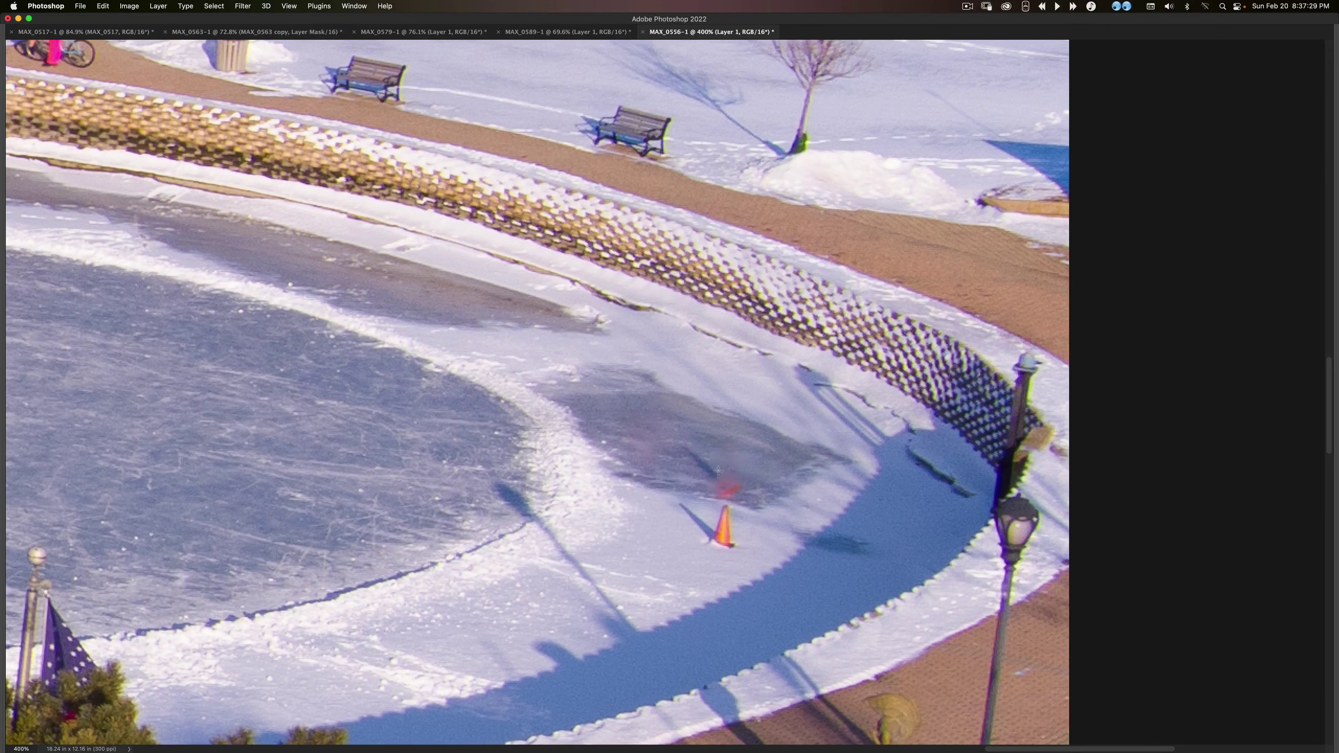
mouse_move(727, 458)
left_mouse_down()
mouse_move(750, 485)
mouse_move(709, 493)
left_mouse_up()
key("shift+BackSpace")
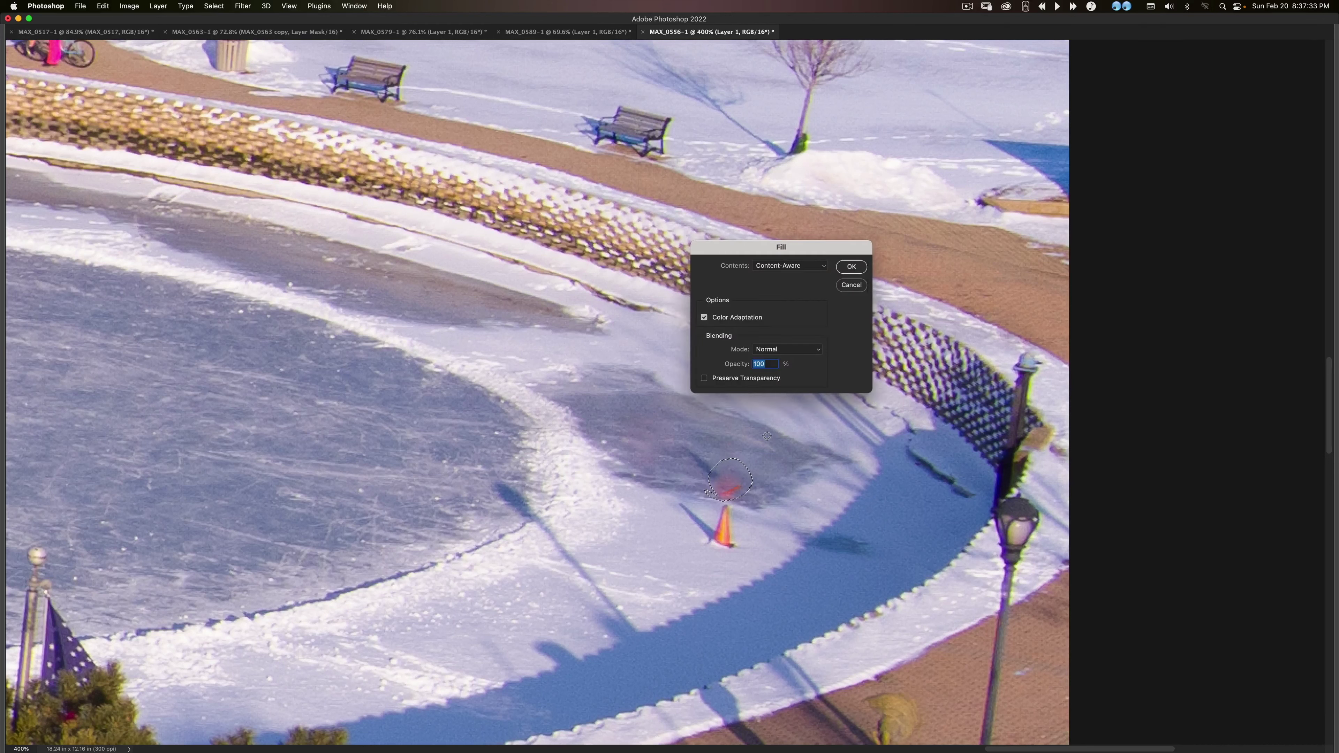
key("Return")
key("super+d")
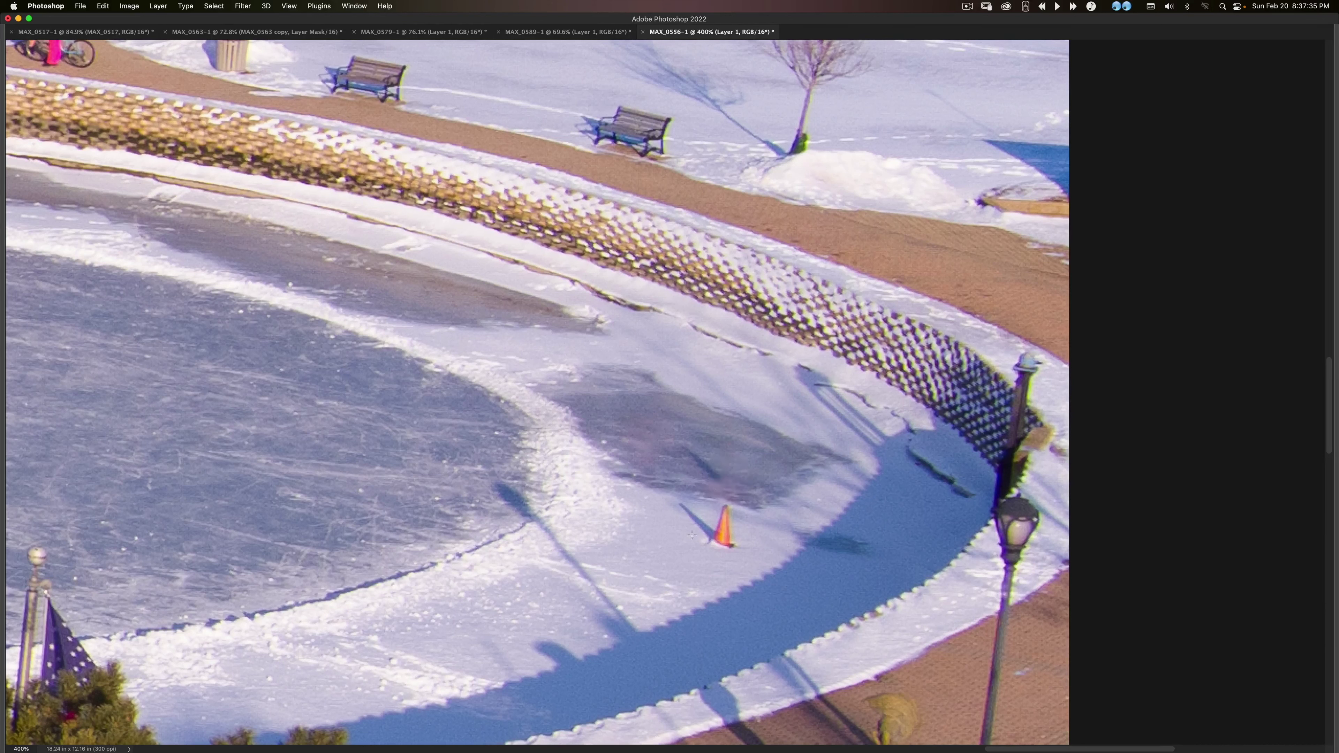
Step: Remove the lowest orange cone and its shadow with Content-Aware fills, covering the spot a second time
mouse_move(696, 537)
left_mouse_down()
mouse_move(673, 494)
mouse_move(718, 527)
mouse_move(700, 539)
left_mouse_up()
key("shift+BackSpace")
key("Return")
key("super+d")
mouse_move(721, 500)
left_mouse_down()
mouse_move(739, 556)
mouse_move(698, 545)
mouse_move(704, 511)
left_mouse_up()
key("shift+BackSpace")
key("Return")
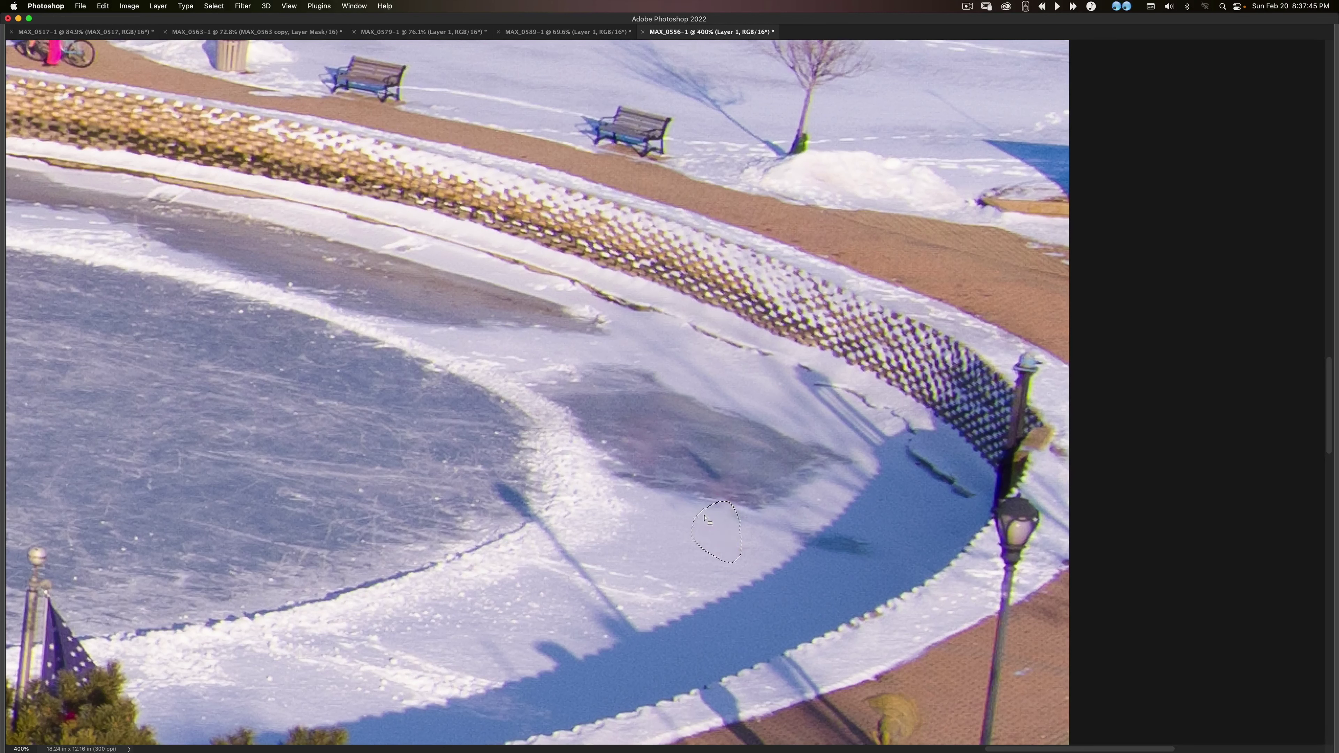
key("super+d")
Step: Lasso the remaining marks where the middle cone stood and remove them with a Content-Aware fill
mouse_move(705, 475)
left_mouse_down()
mouse_move(682, 449)
mouse_move(692, 441)
mouse_move(712, 482)
left_mouse_up()
key("shift+BackSpace")
key("Return")
key("super+d")
Step: Examine the skating rink, shoreline and pavilion area at 400% for further distractions, then fit the whole photo in view
scroll(683, 447, "left", 20)
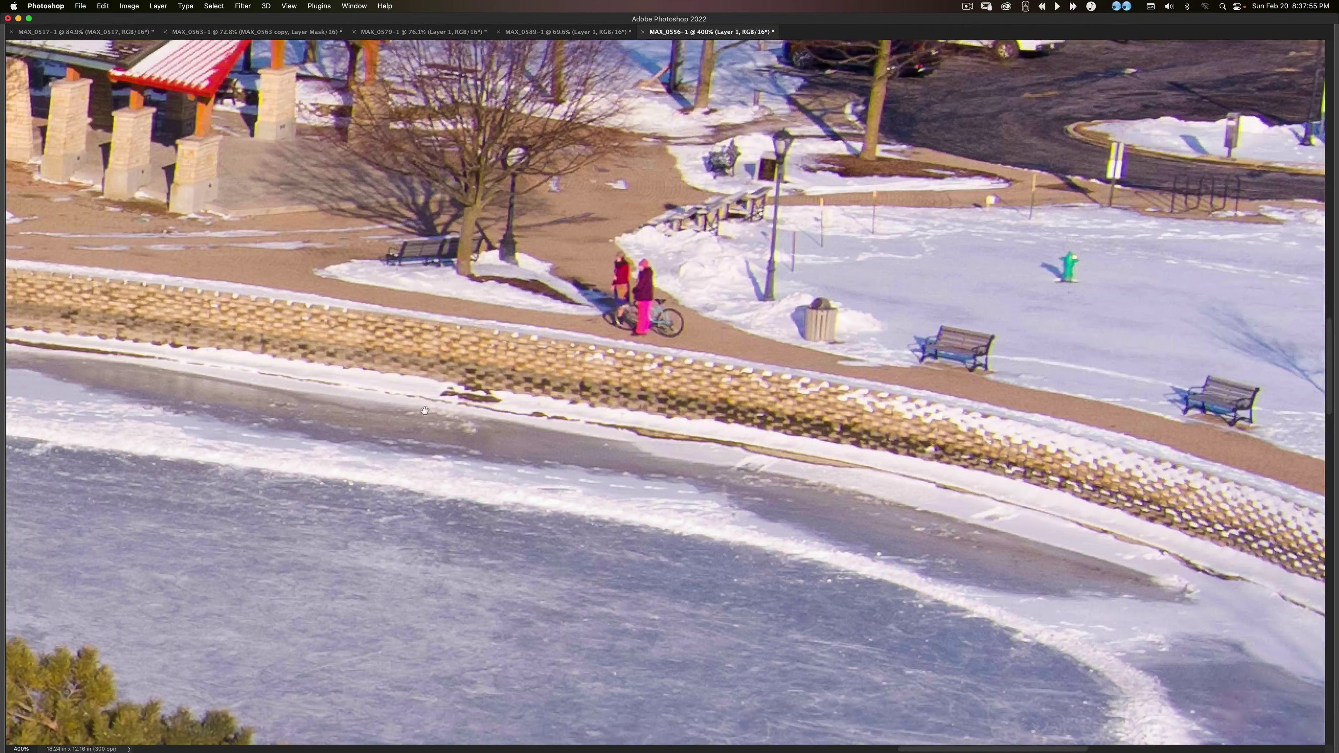
scroll(366, 323, "left", 15)
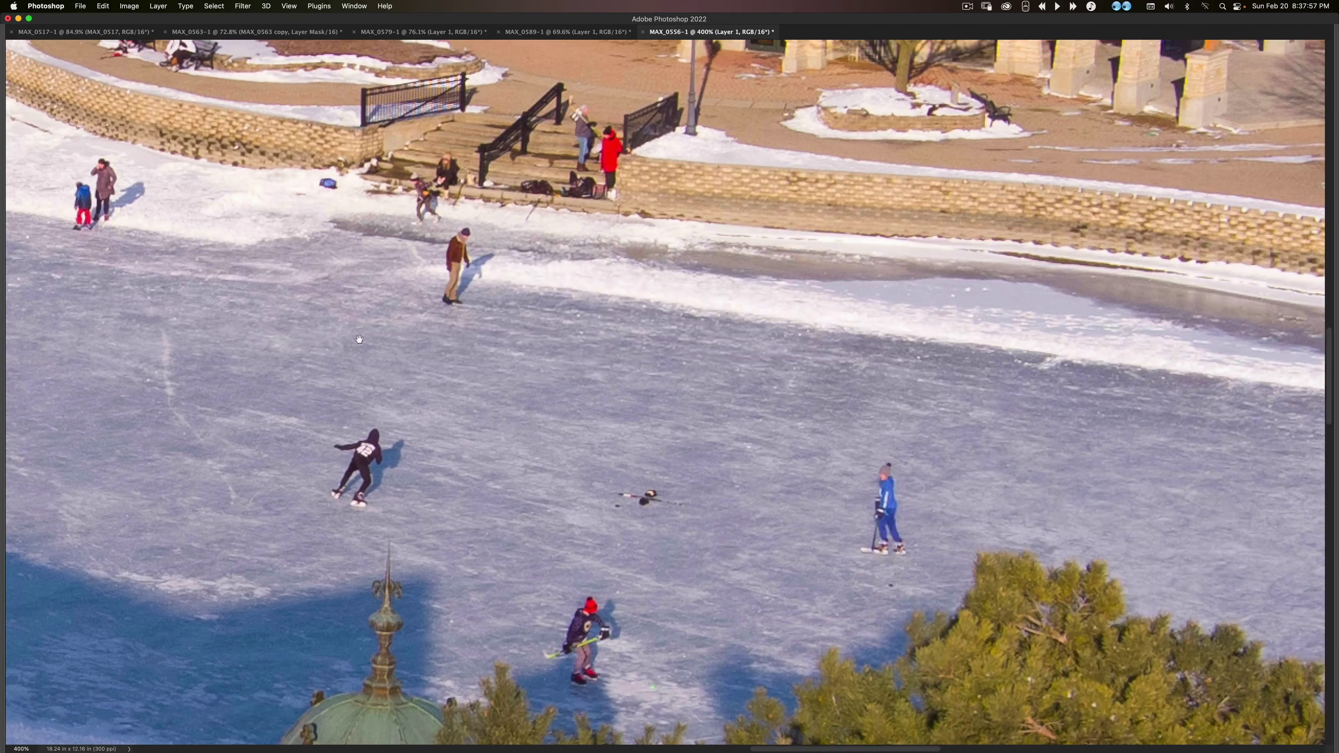
scroll(392, 466, "left", 15)
scroll(580, 422, "down", 10)
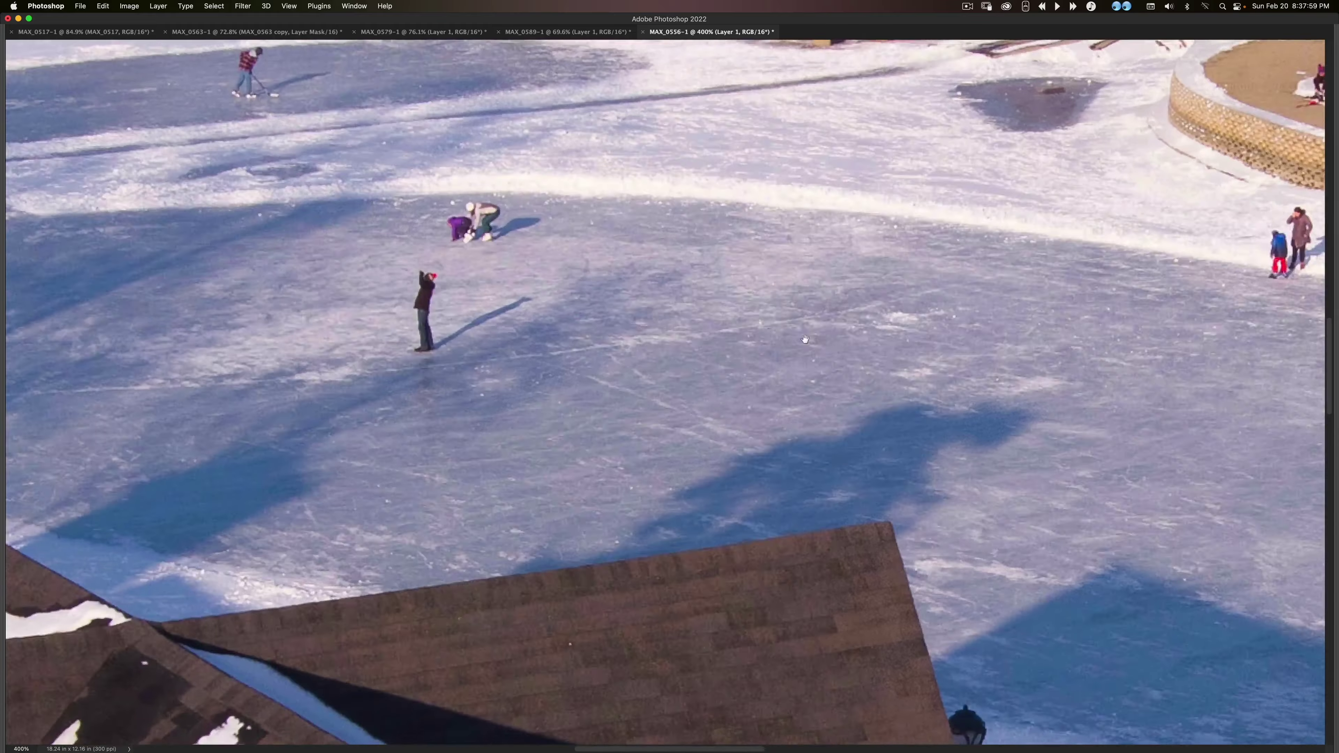
scroll(767, 384, "down", 5)
scroll(528, 370, "right", 10)
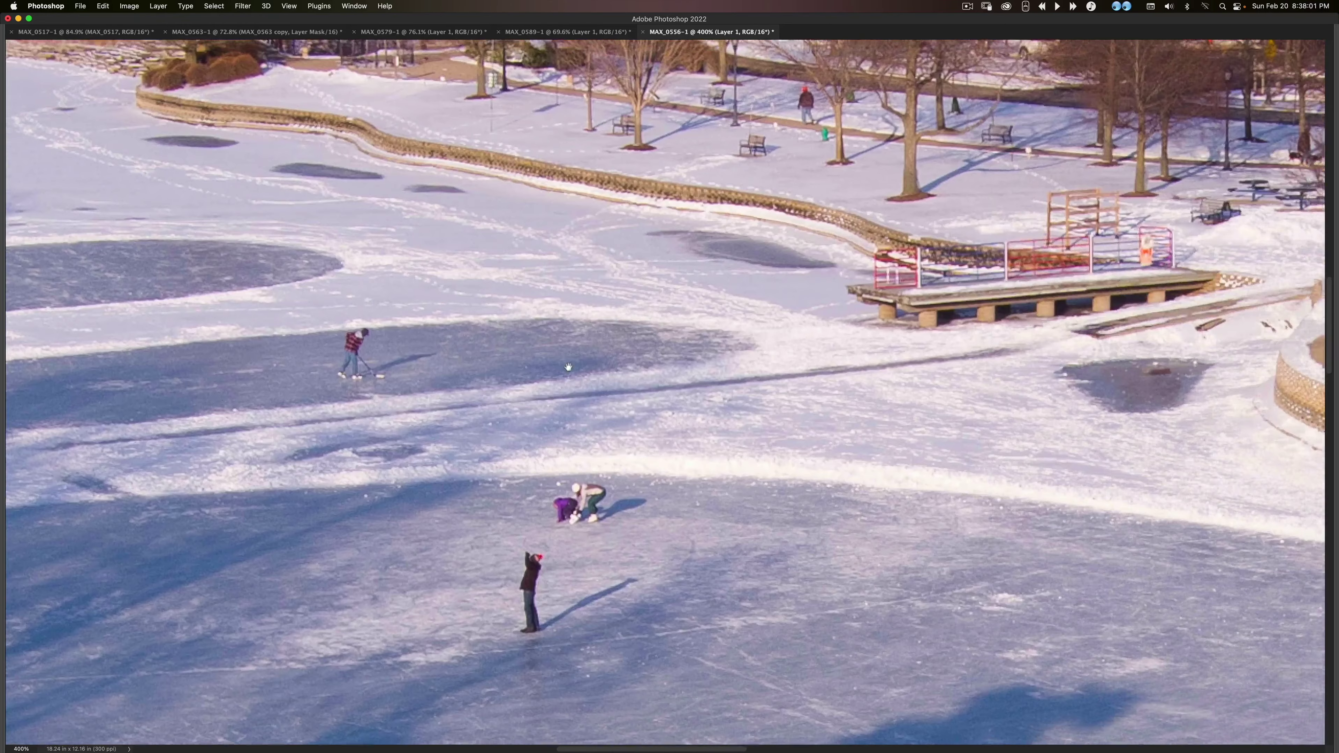
scroll(342, 347, "up", 5)
scroll(342, 347, "right", 10)
scroll(342, 347, "down", 3)
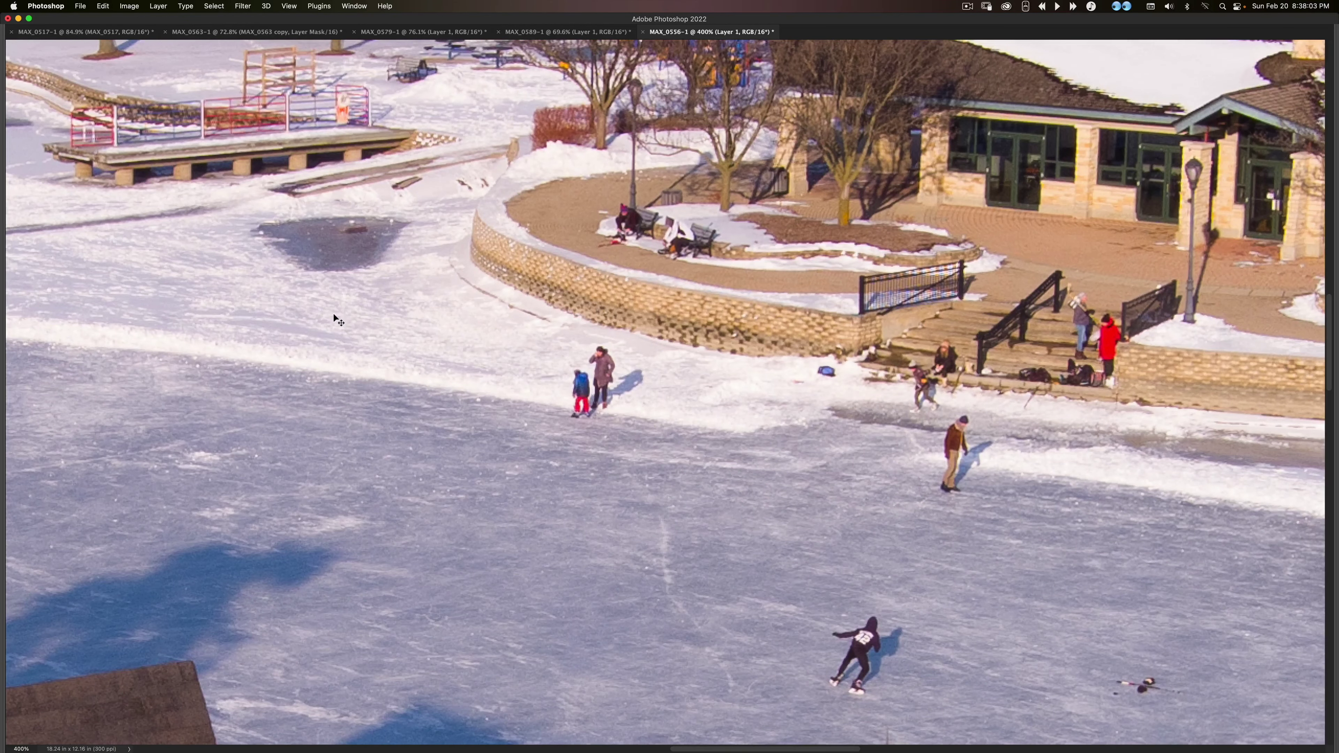
key("super+0")
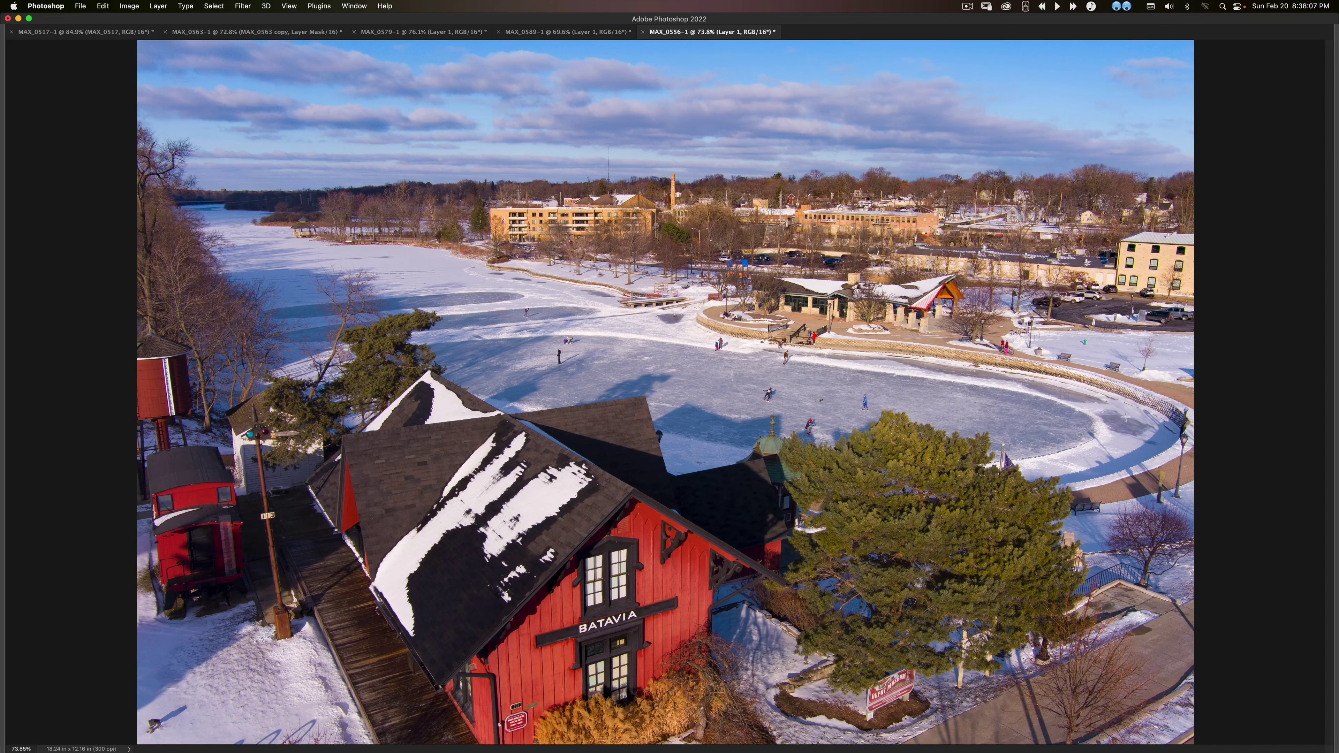
Step: Merge the retouched Layer 1 down into the Background and duplicate the result to a new layer
key("Tab")
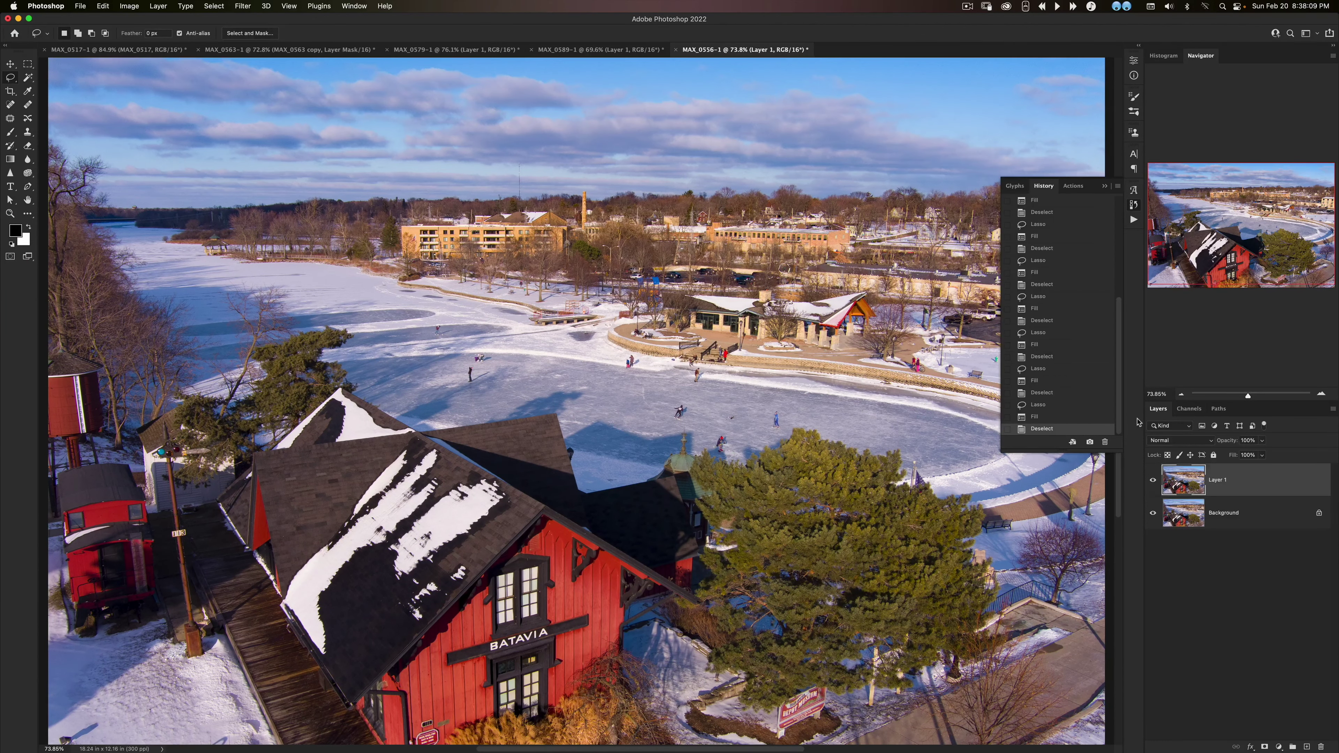
key("super+e")
key("super+j")
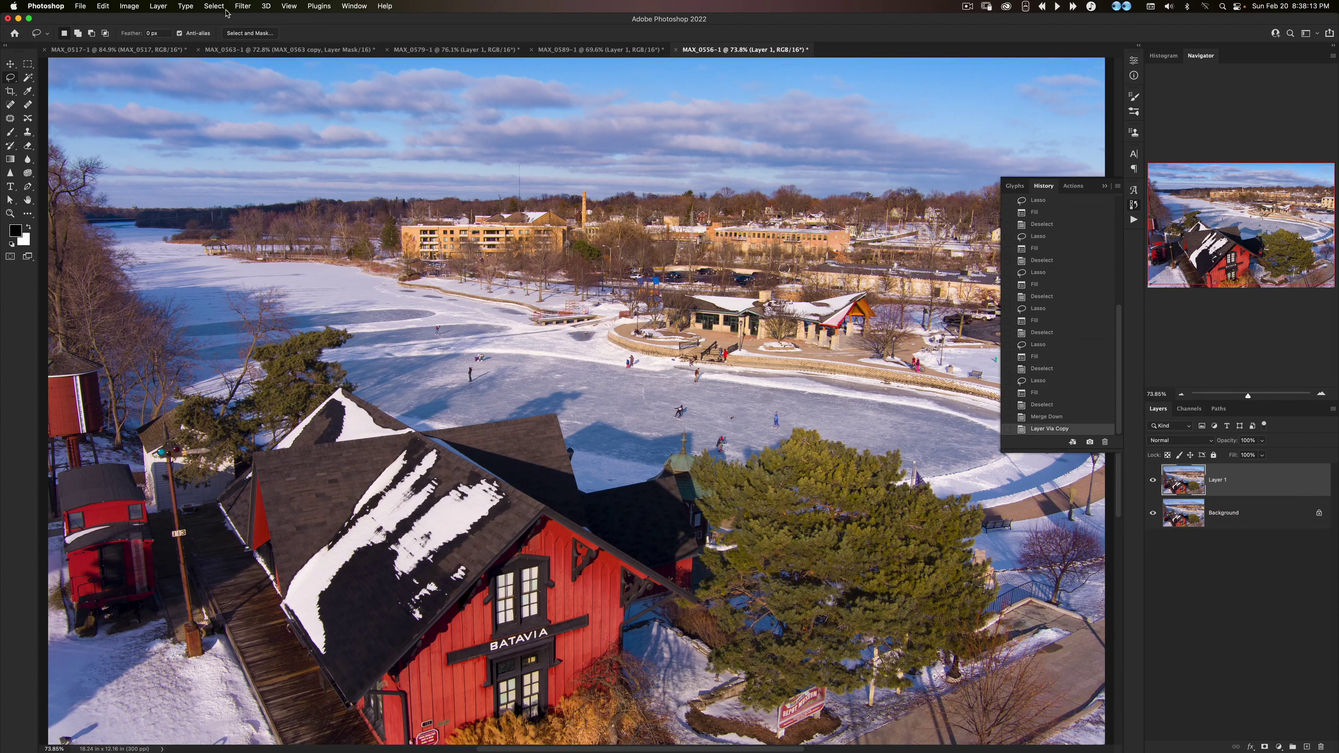
Step: Open the duplicated layer in the ON1 Effects 2020 filter
left_click(245, 6)
mouse_move(296, 247)
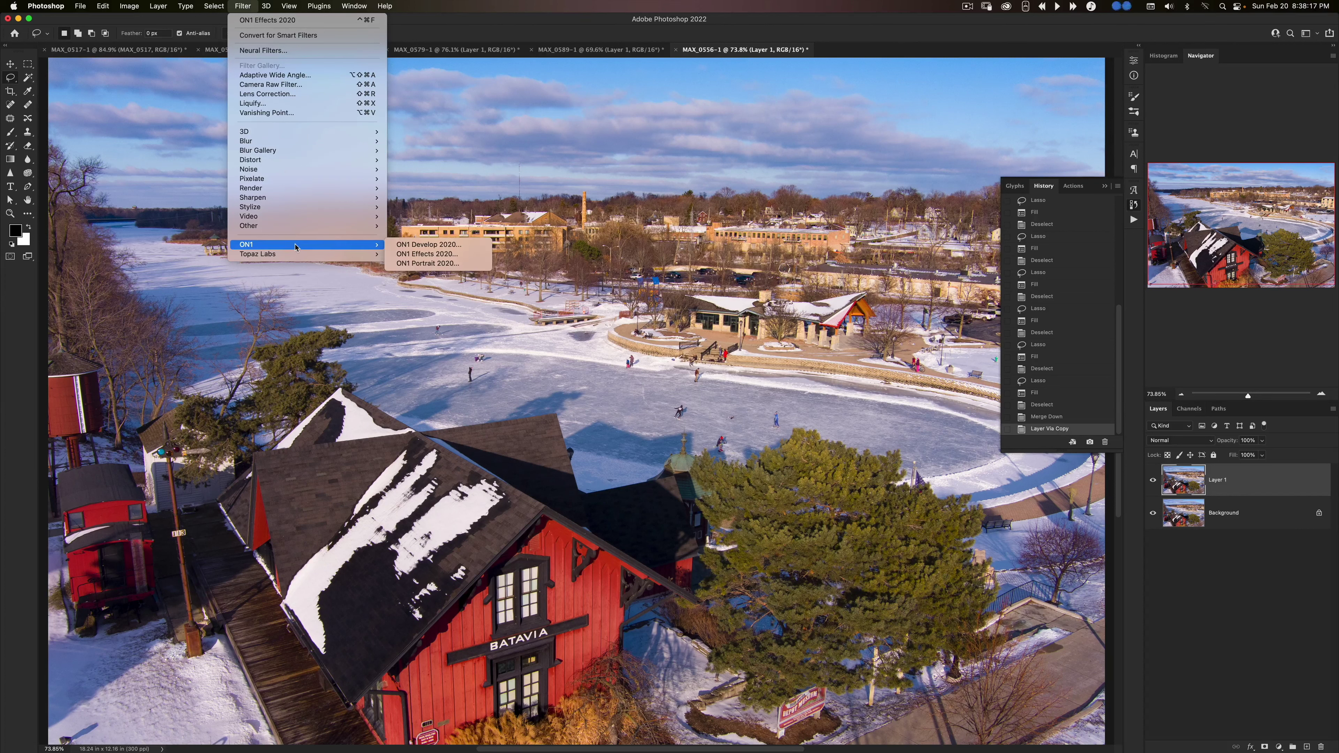
left_click(428, 254)
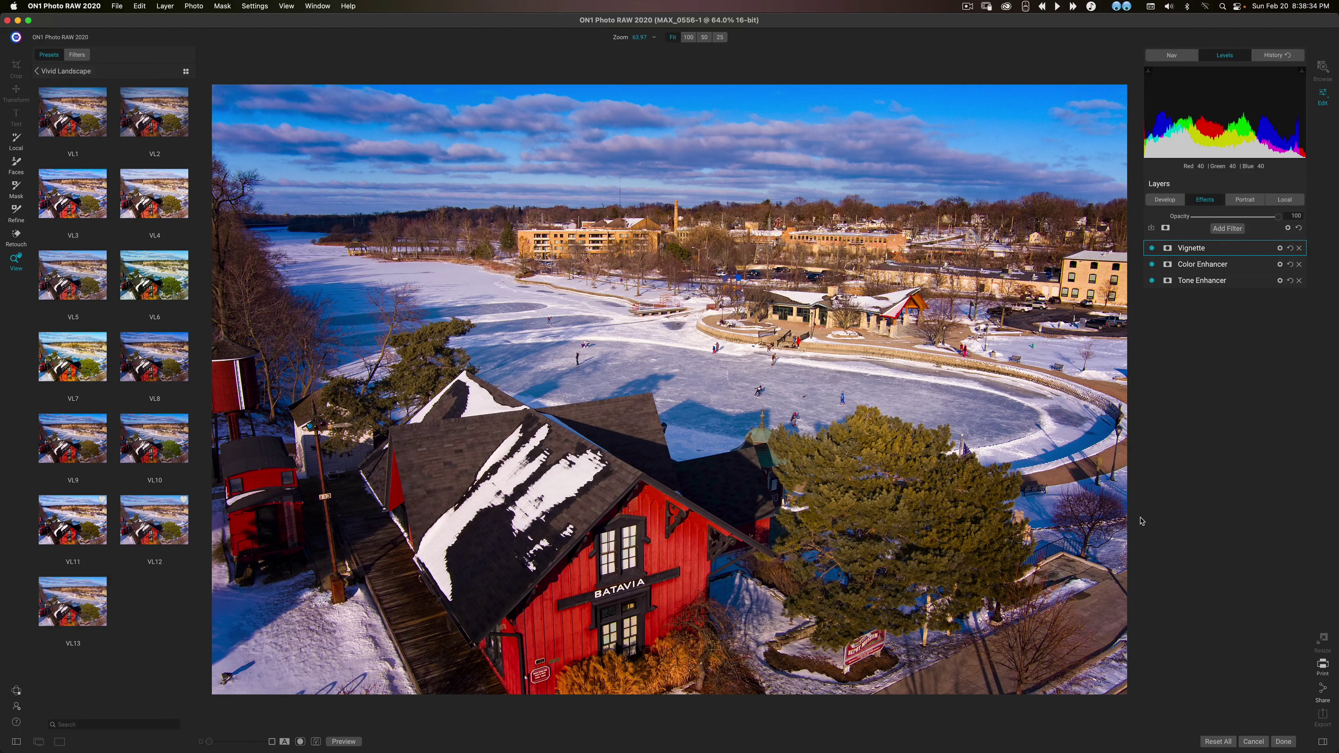
Step: Reset all applied effects, then try the Vivid Landscape presets VL3, VL12 and VL13 on the photo one after another
left_click(1217, 742)
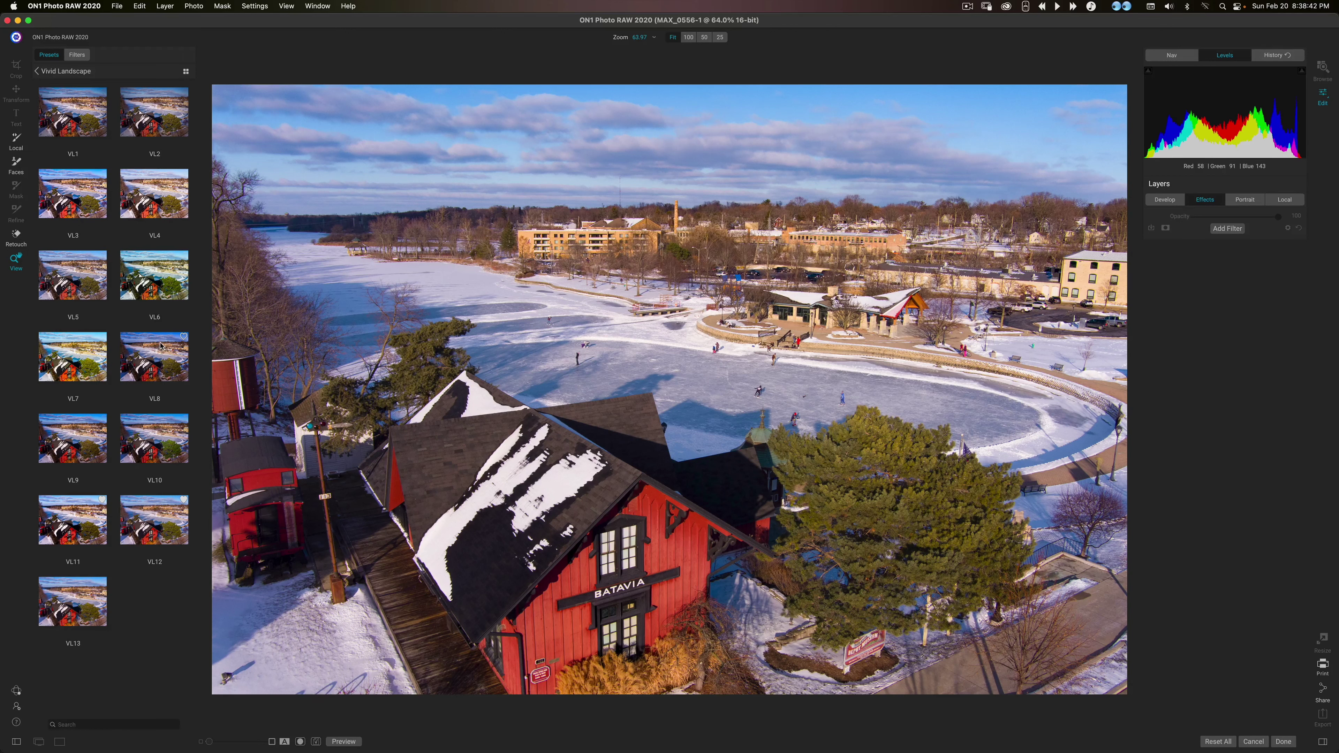
left_click(83, 186)
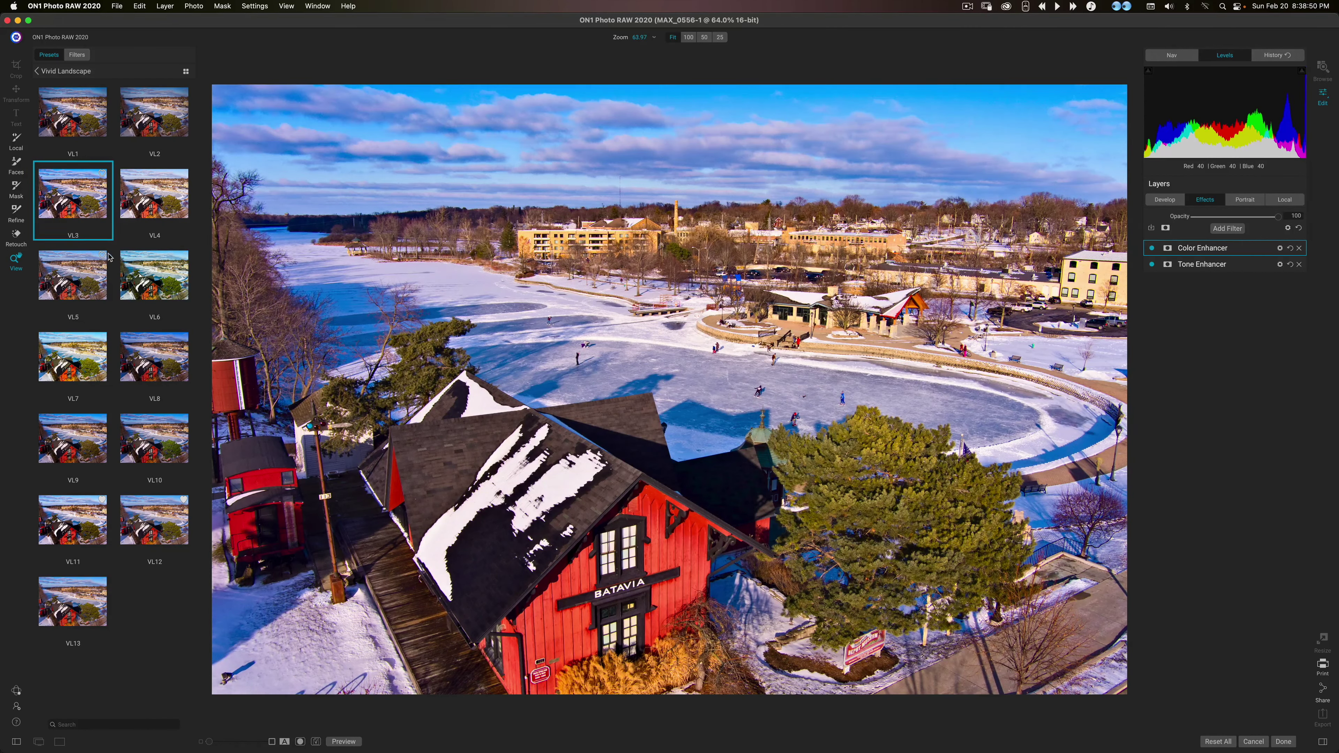
mouse_move(81, 199)
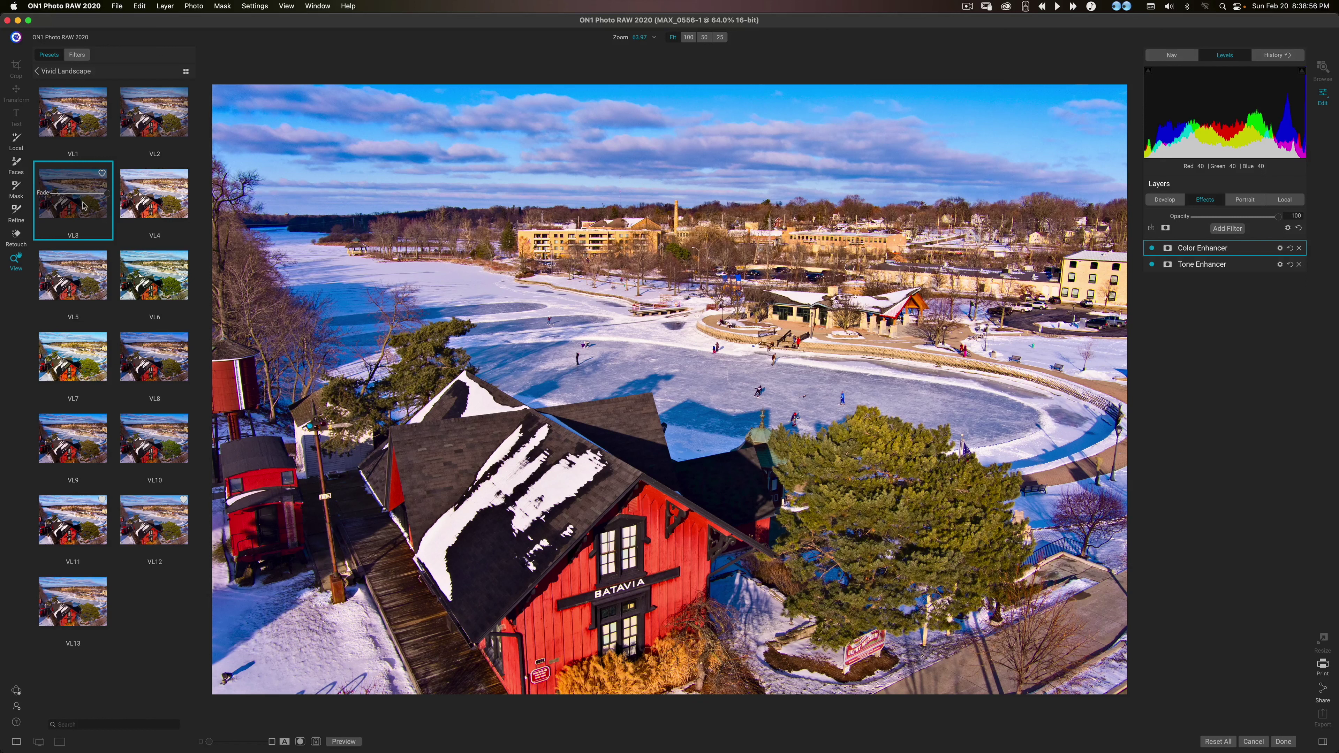
left_click(87, 211)
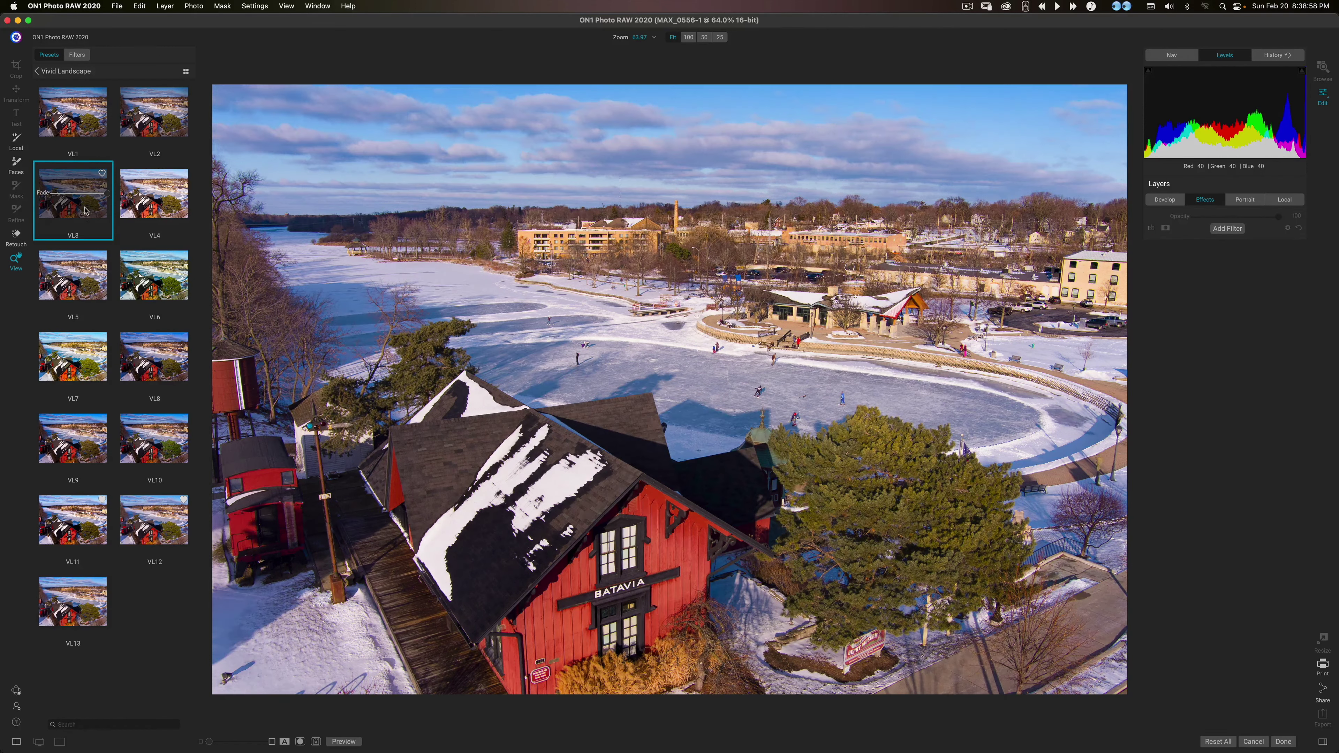
left_click(161, 522)
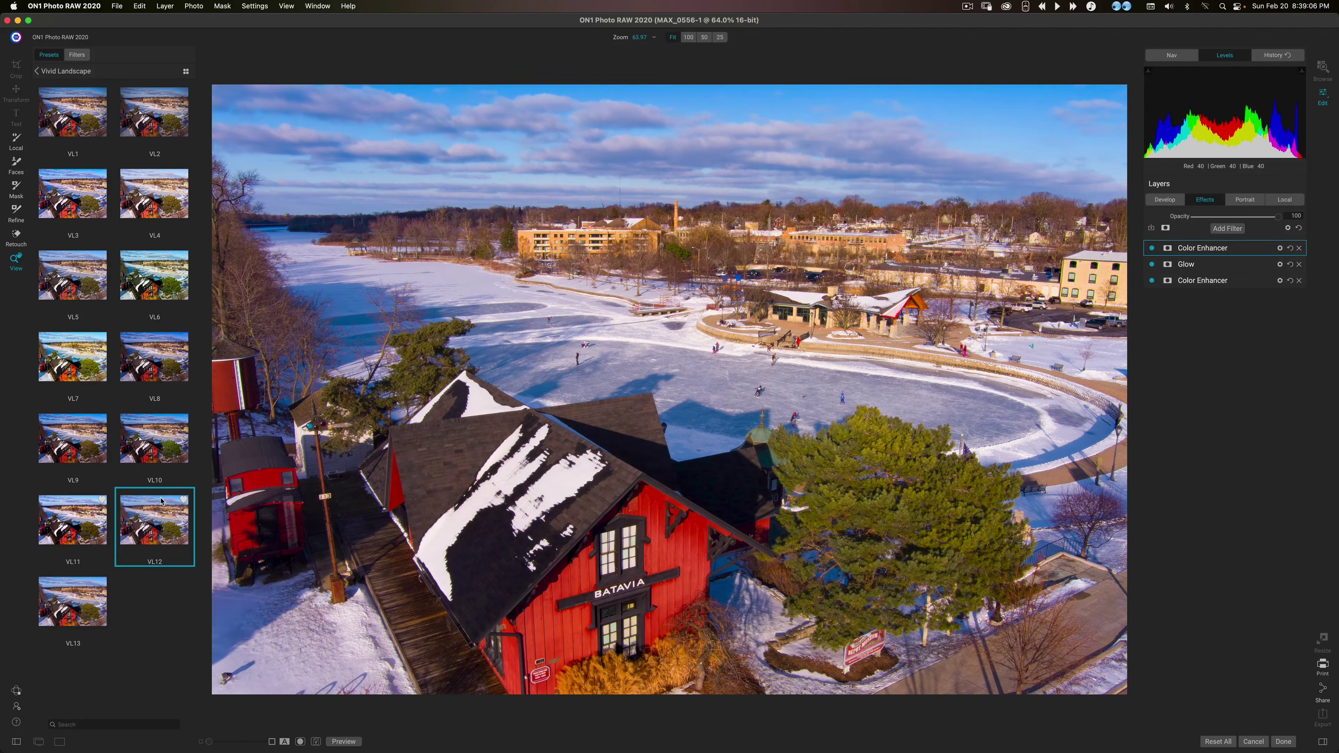
left_click(159, 496)
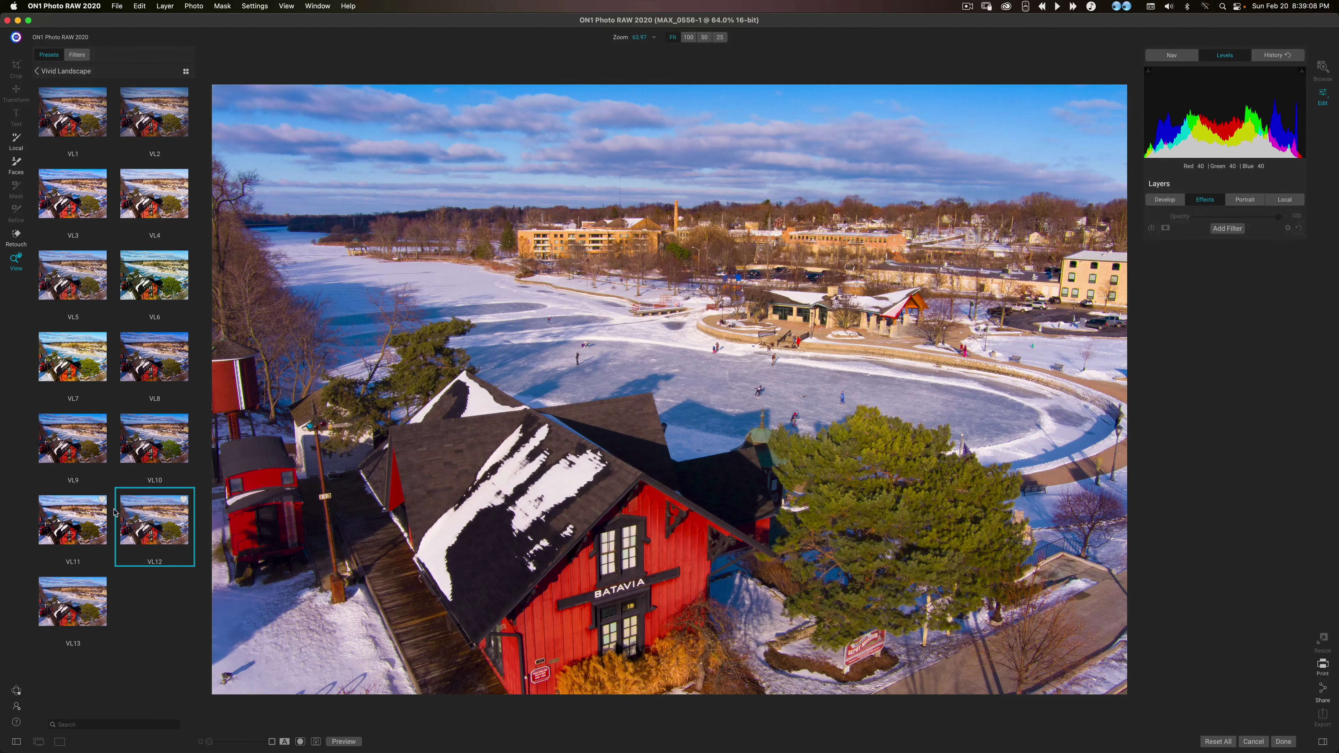
left_click(72, 598)
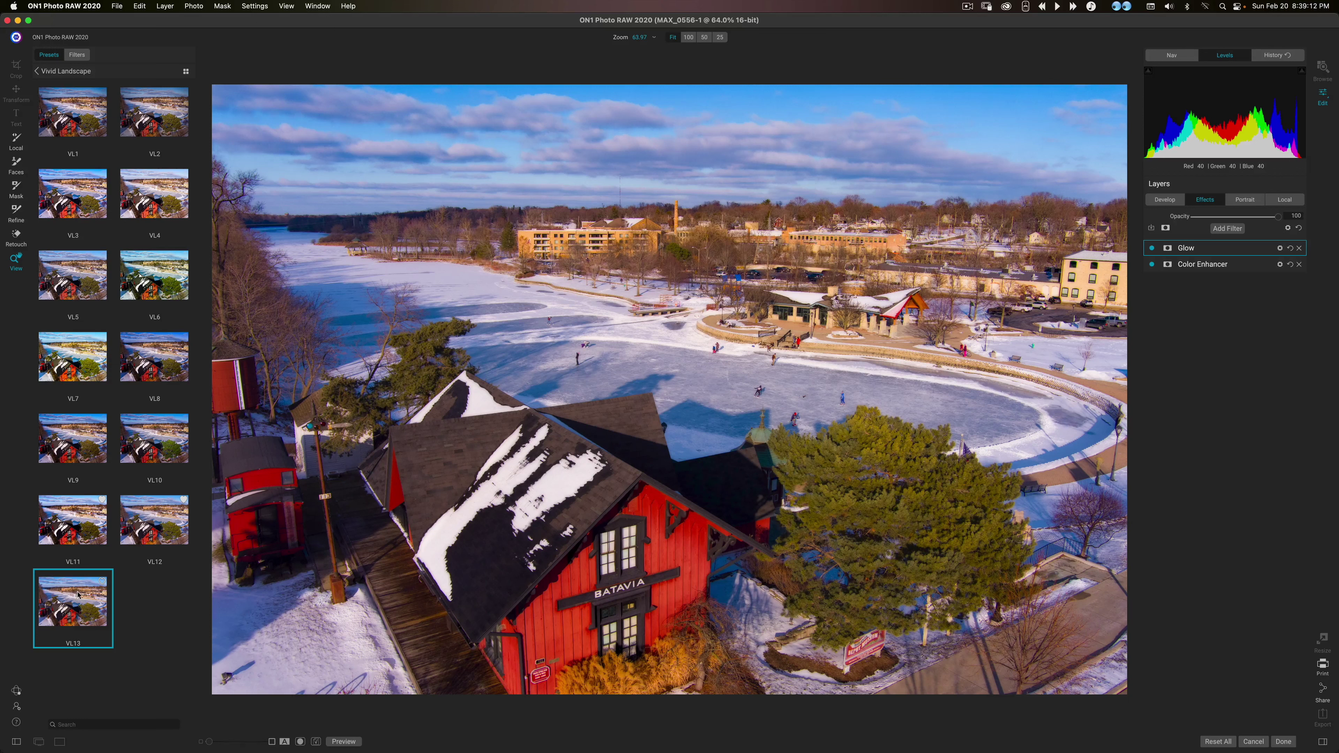
left_click(78, 595)
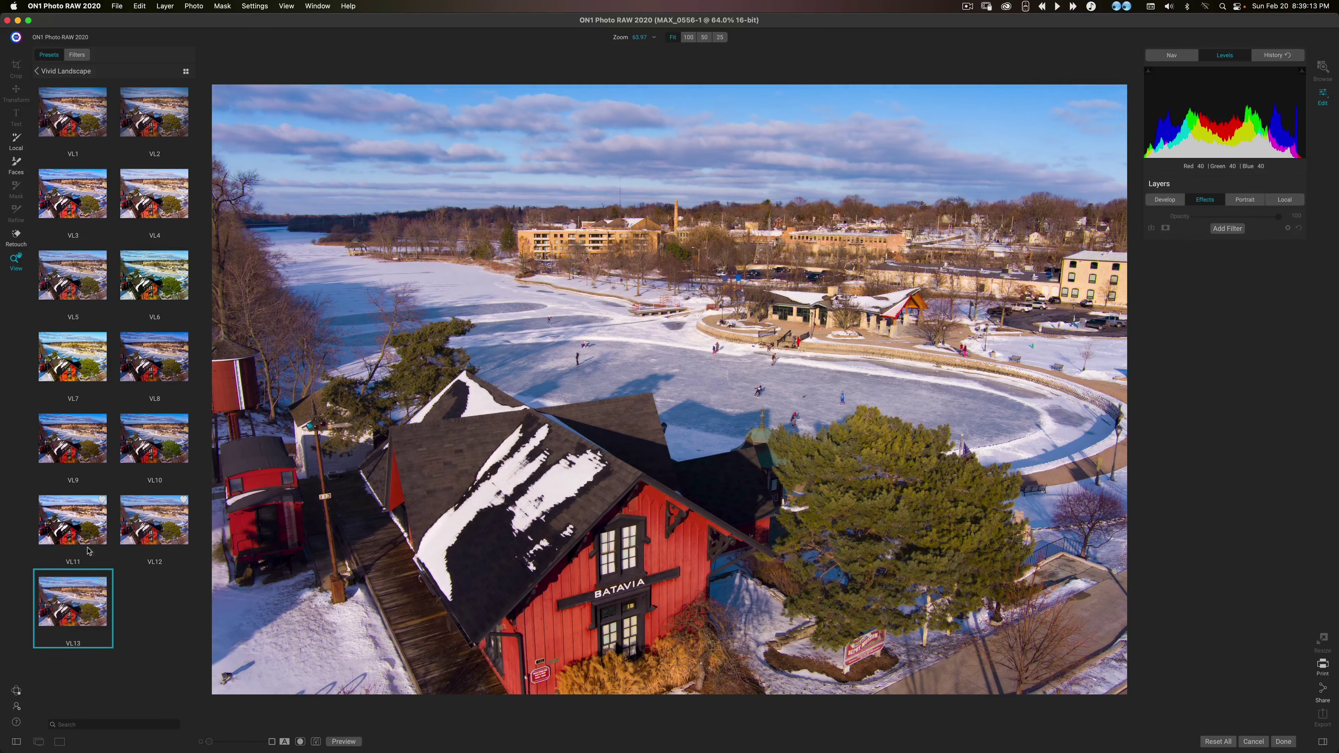
Step: Apply the Vivid Landscape preset VL10, compare the photo with and without its Color Enhancer filter, and leave that filter off
left_click(162, 433)
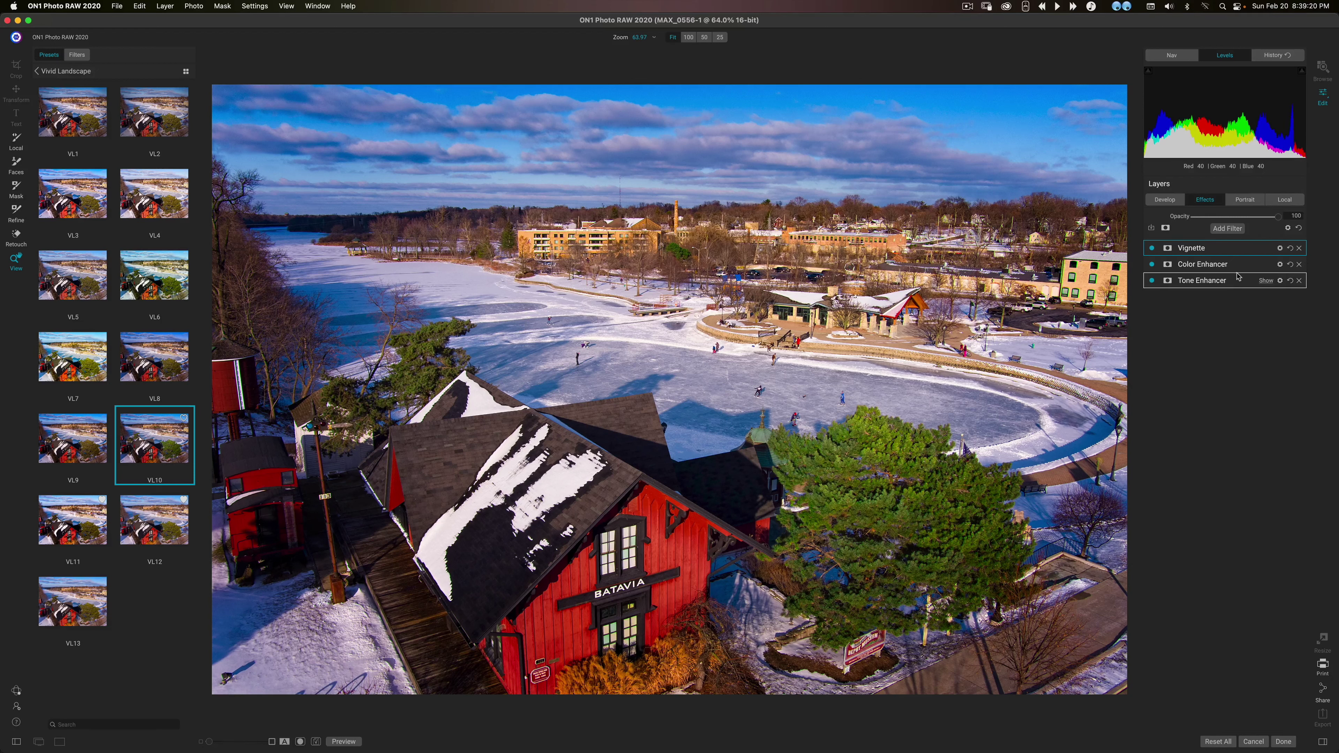
left_click(1152, 264)
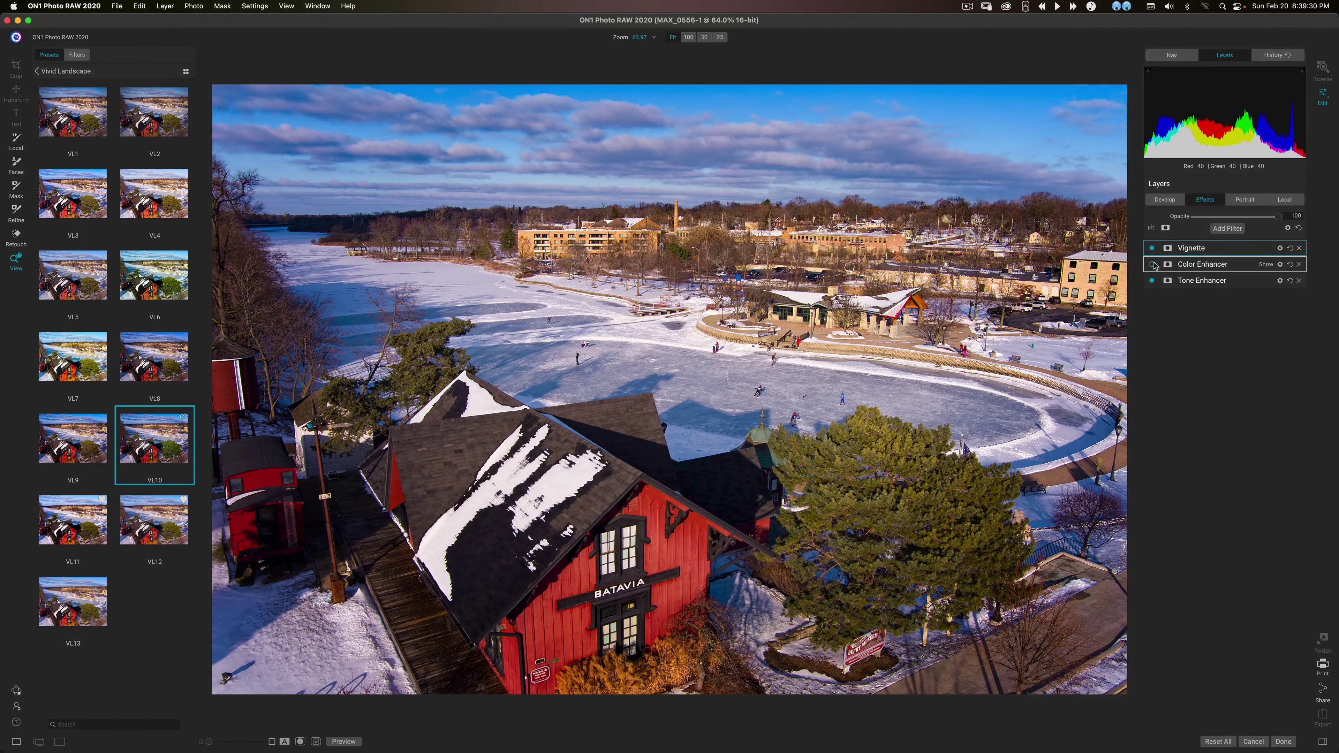
left_click(1152, 281)
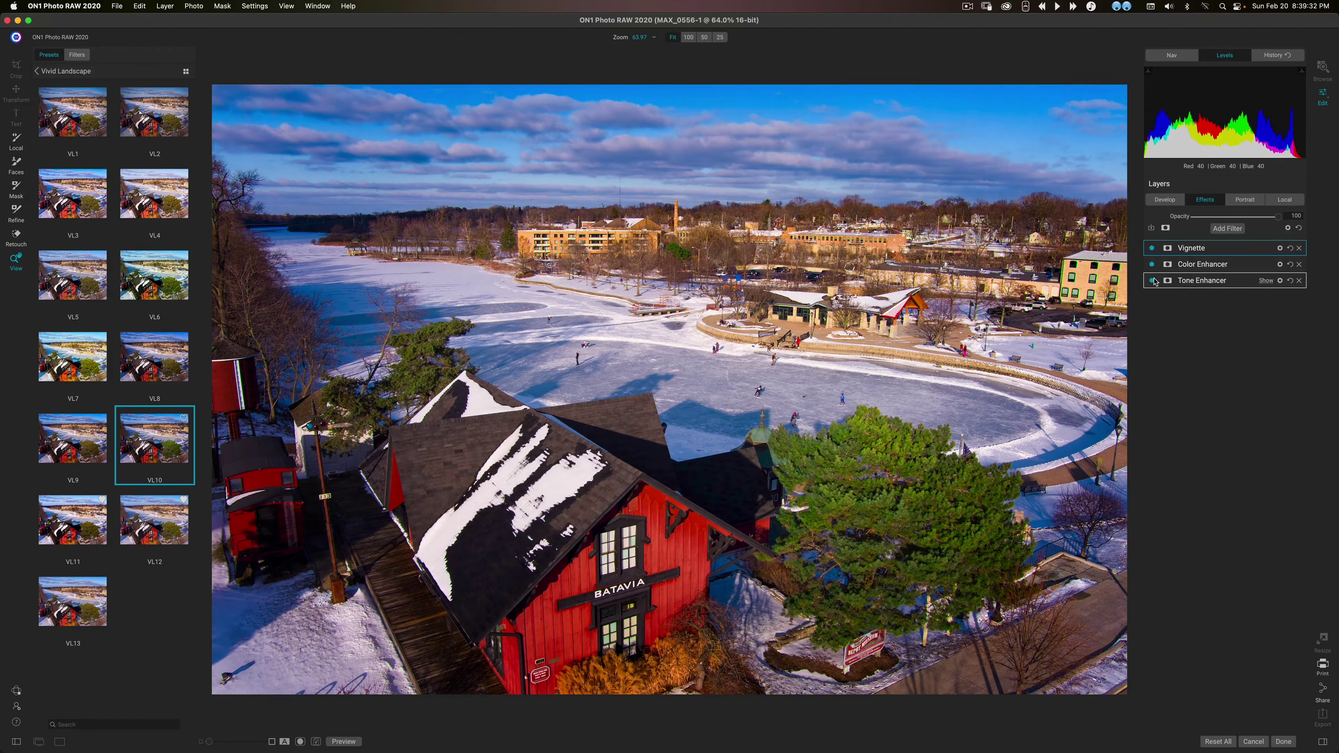
left_click(1152, 264)
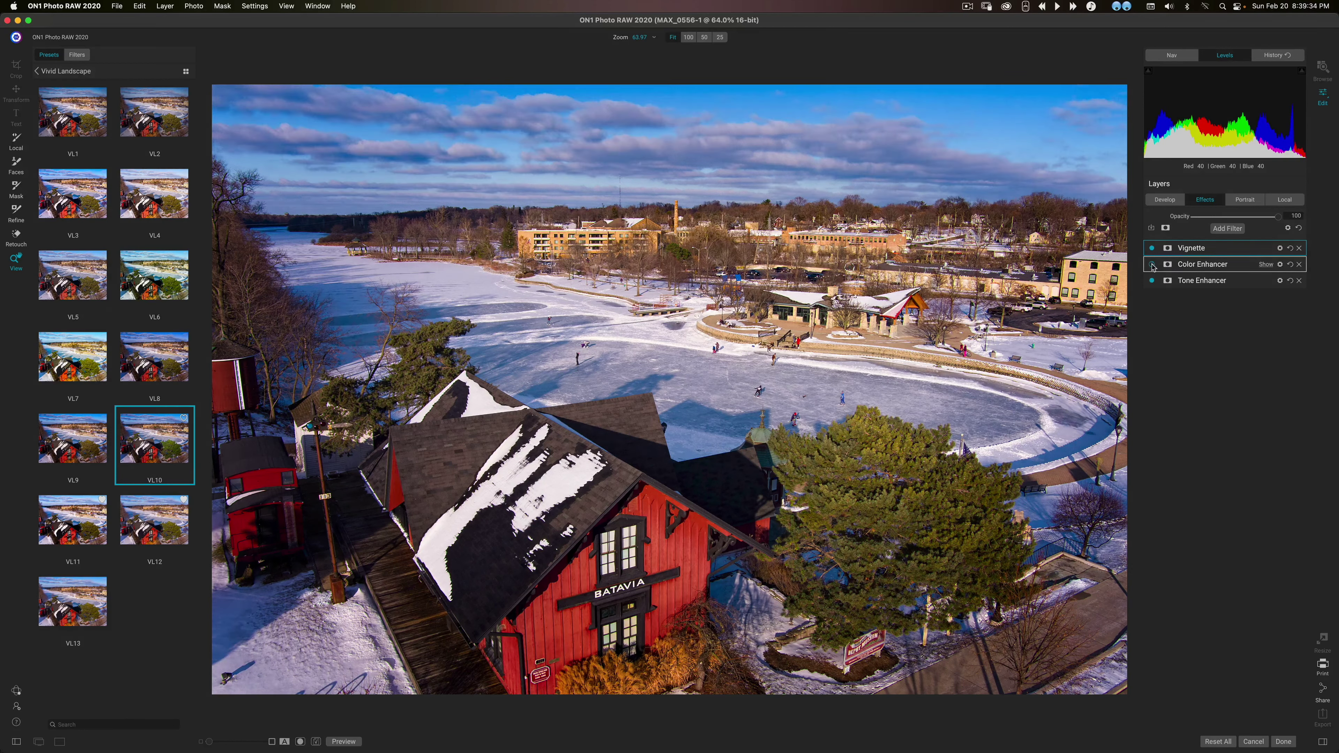
left_click(1153, 265)
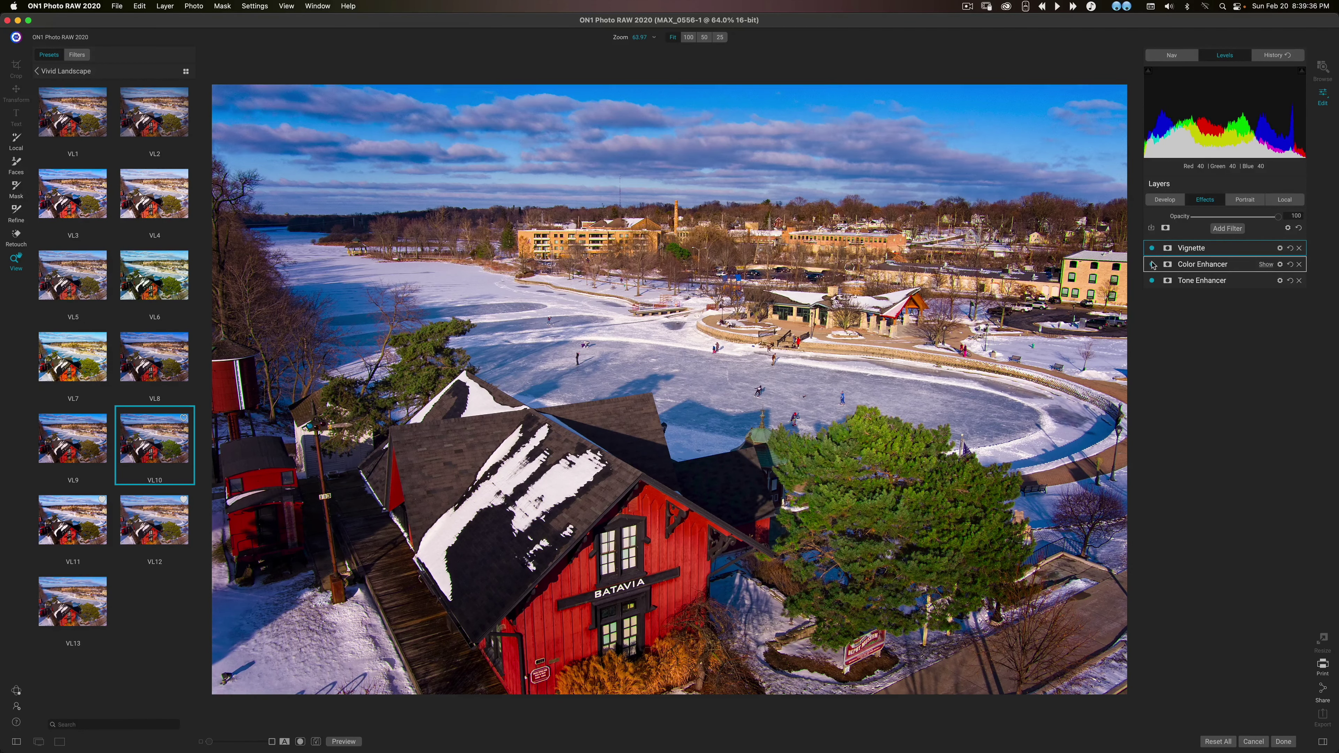
left_click(1152, 264)
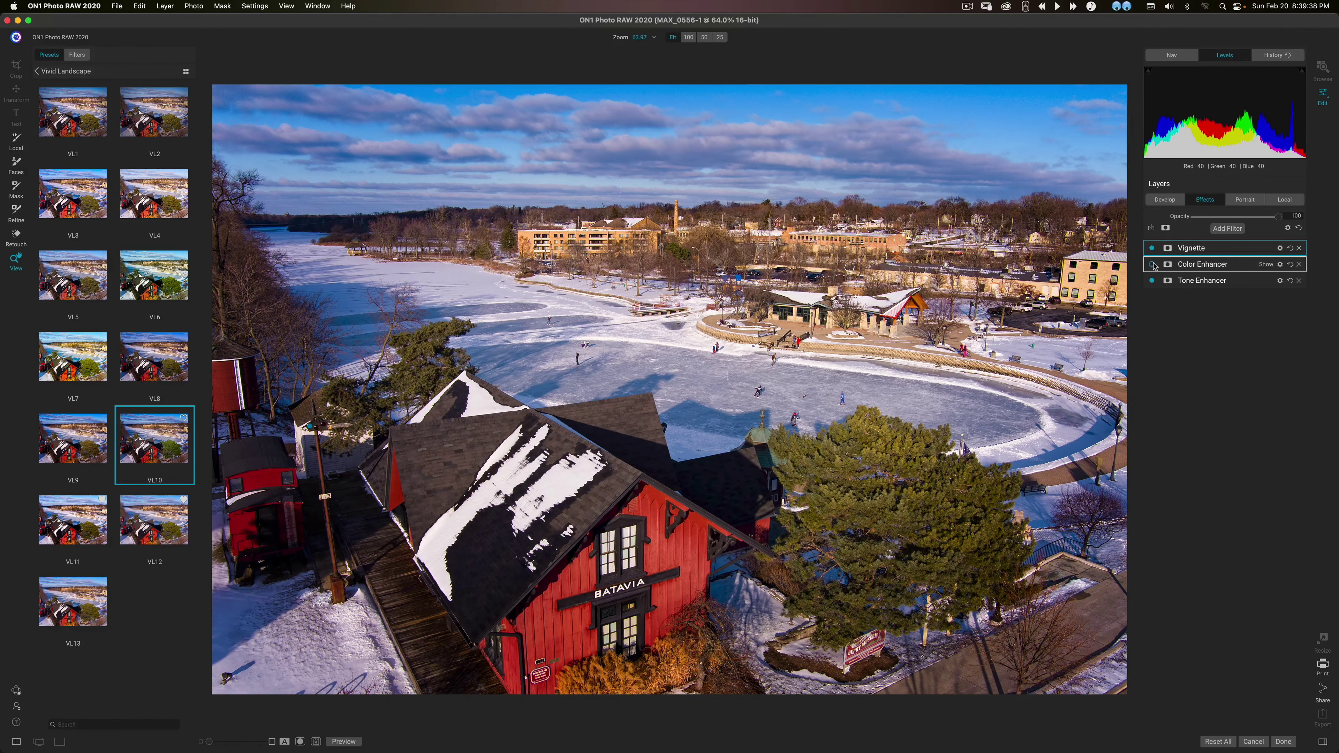
left_click(1153, 265)
left_click(1153, 265)
Step: Compare the photo with and without the Vignette filter, keep it enabled, and apply the effects to the Photoshop layer
left_click(1153, 249)
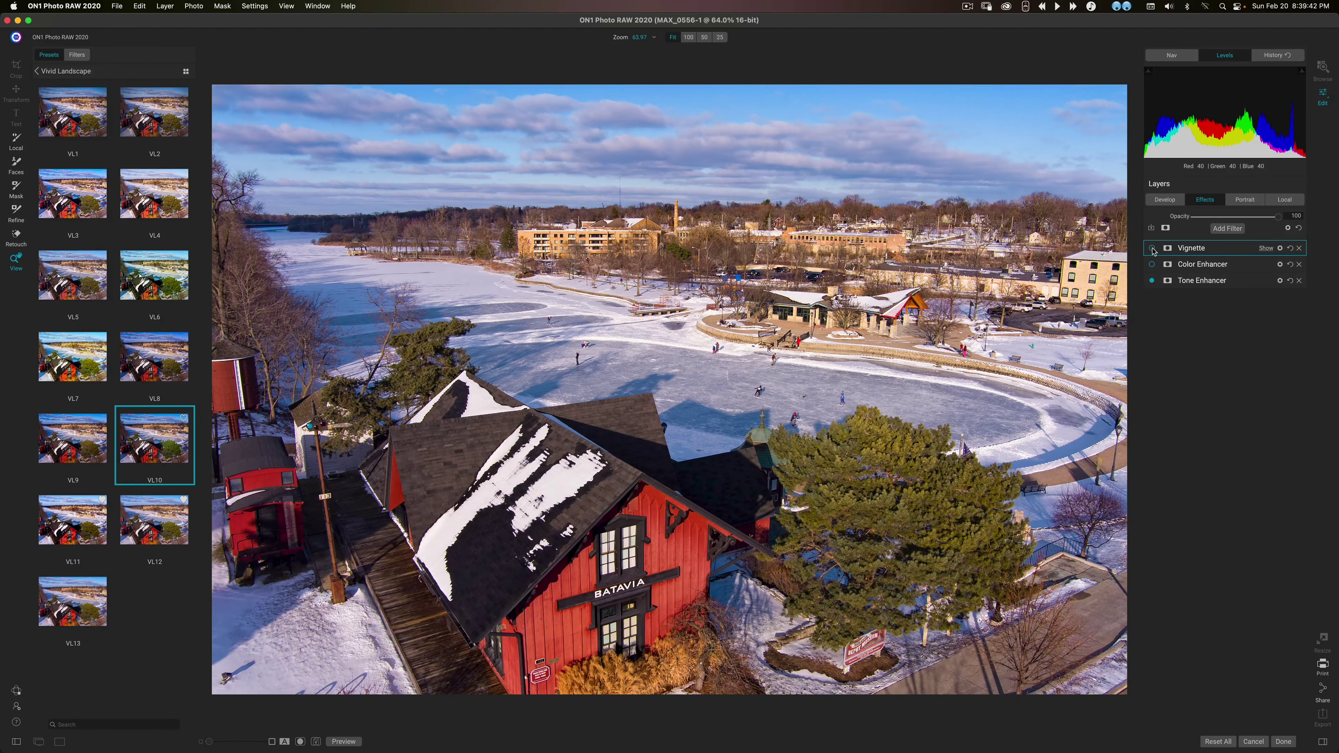
left_click(1153, 249)
left_click(1152, 249)
left_click(1152, 248)
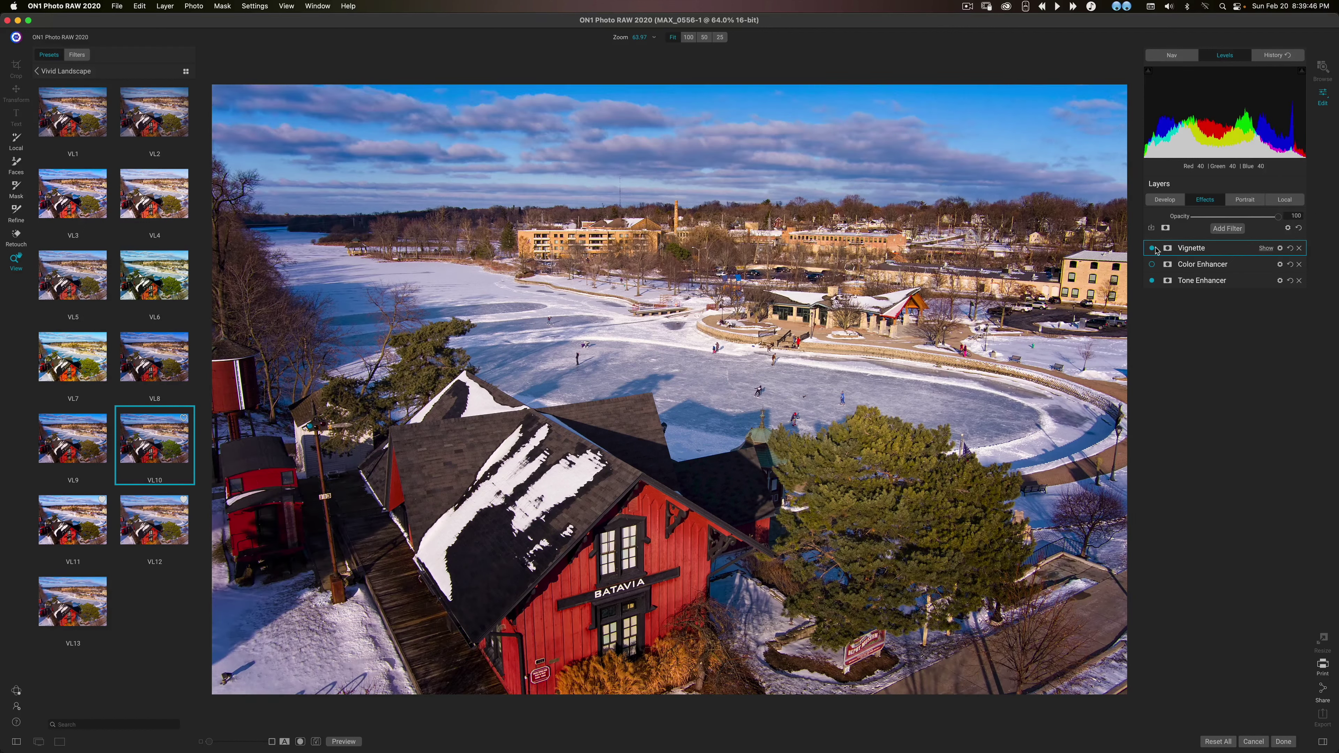
left_click(1153, 248)
left_click(1153, 249)
left_click(1284, 742)
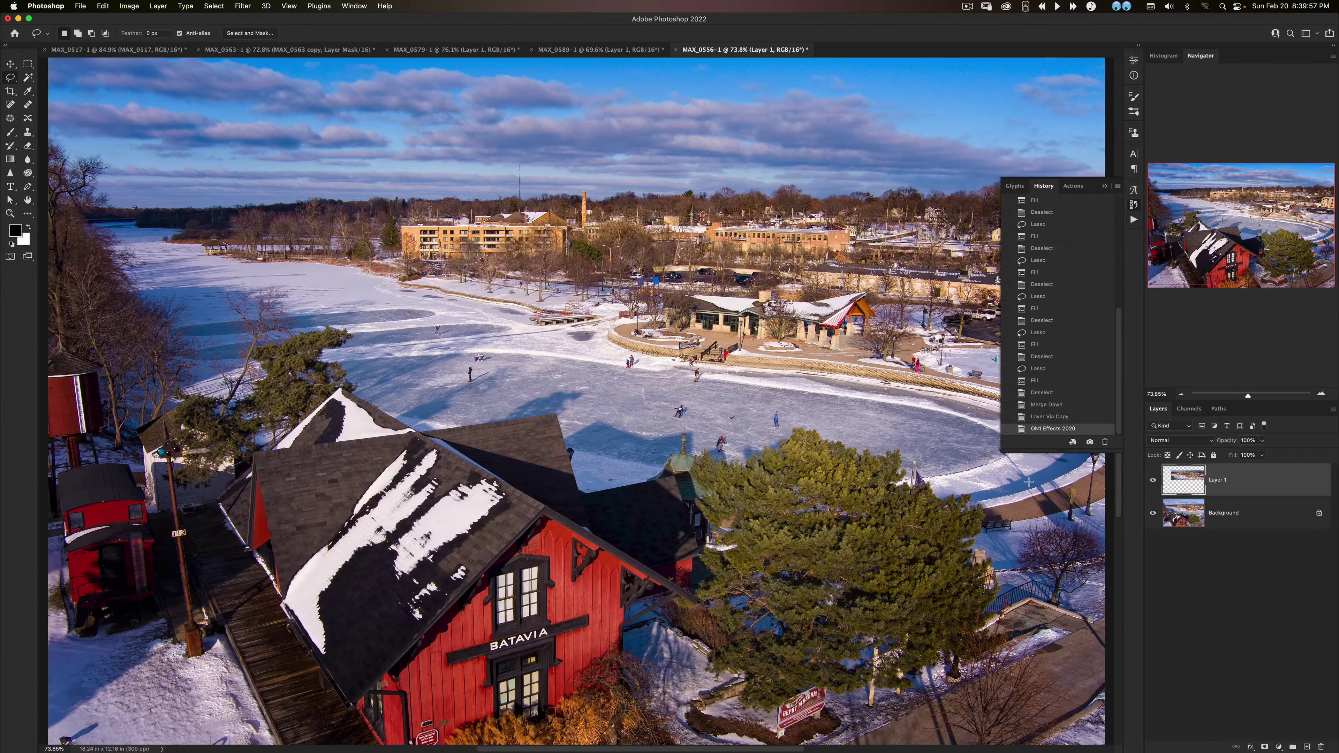
Step: Compare the photo before and after the effects by hiding and showing Layer 1, leaving it visible
left_click(1153, 479)
left_click(1153, 480)
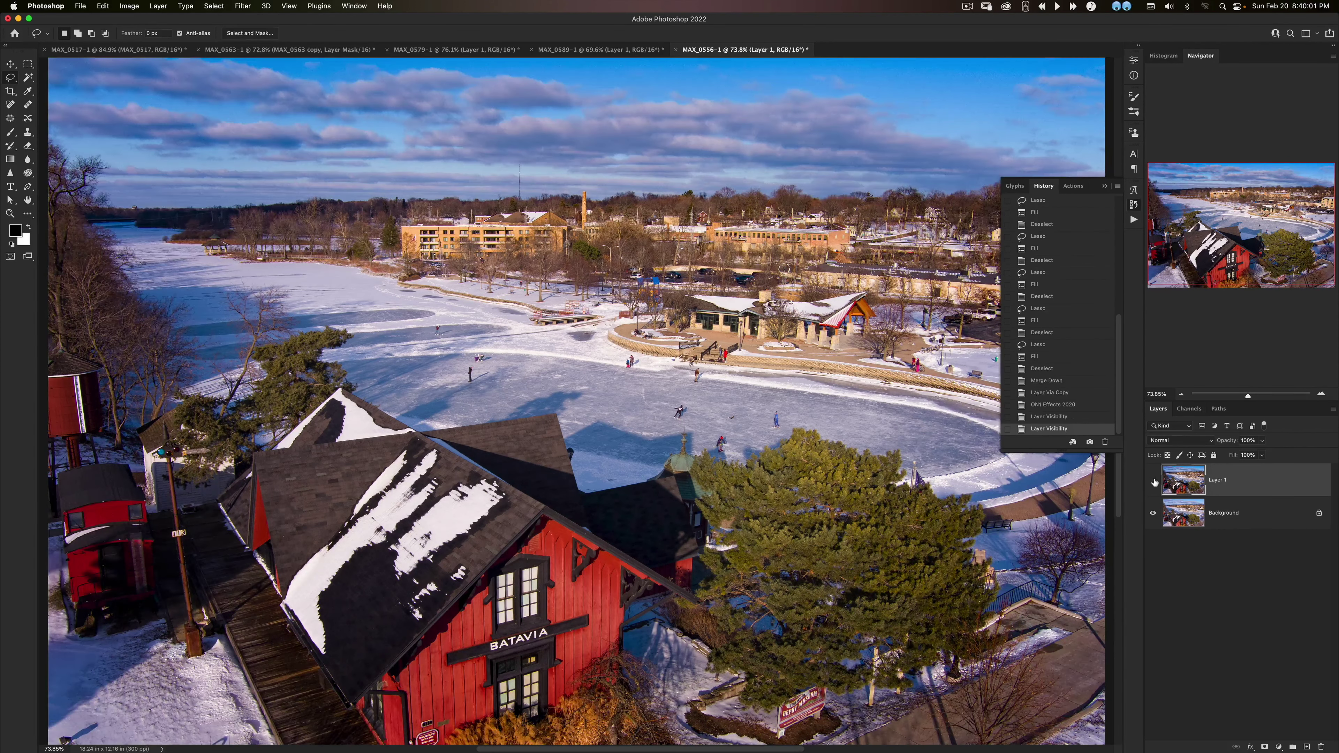
left_click(1153, 480)
left_click(1153, 479)
left_click(1153, 481)
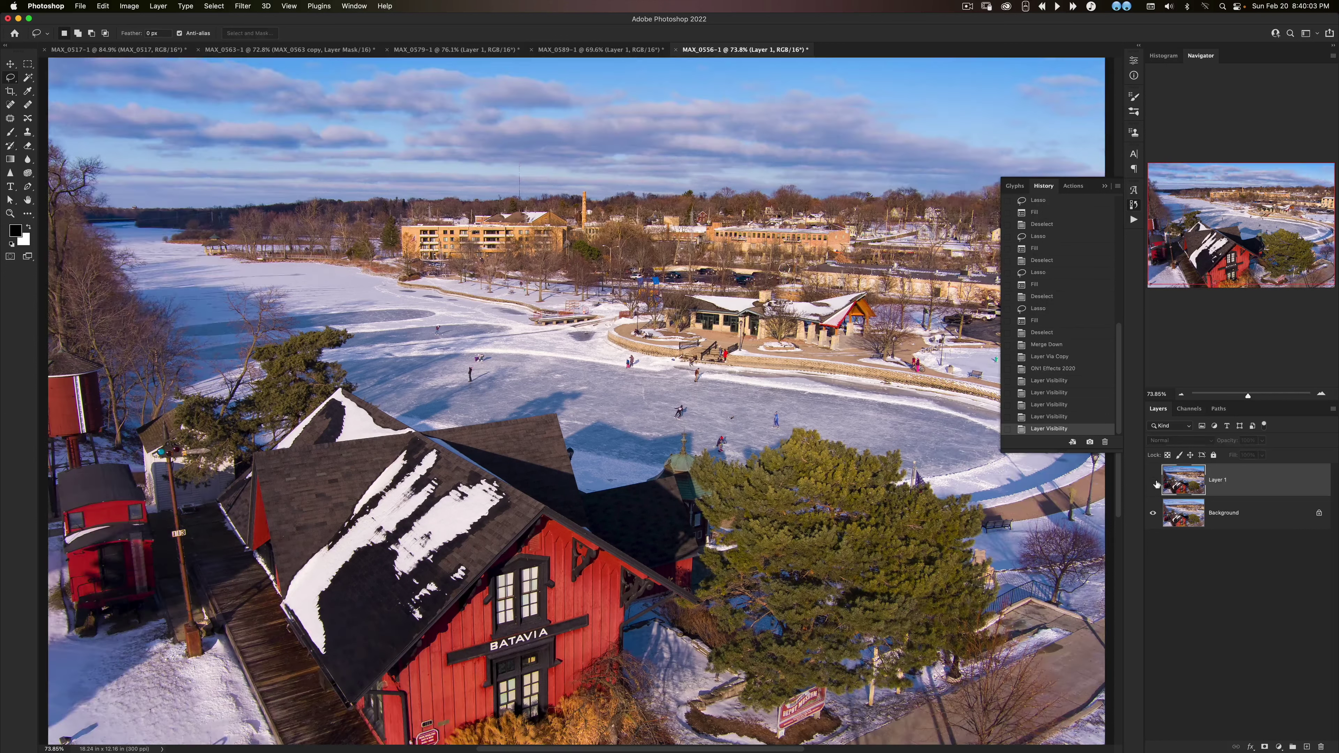
left_click(1154, 481)
Step: Inspect the stylized photo full screen, zoomed in on the skaters, pavilion and parking area, then return to the normal workspace
key("f")
key("f")
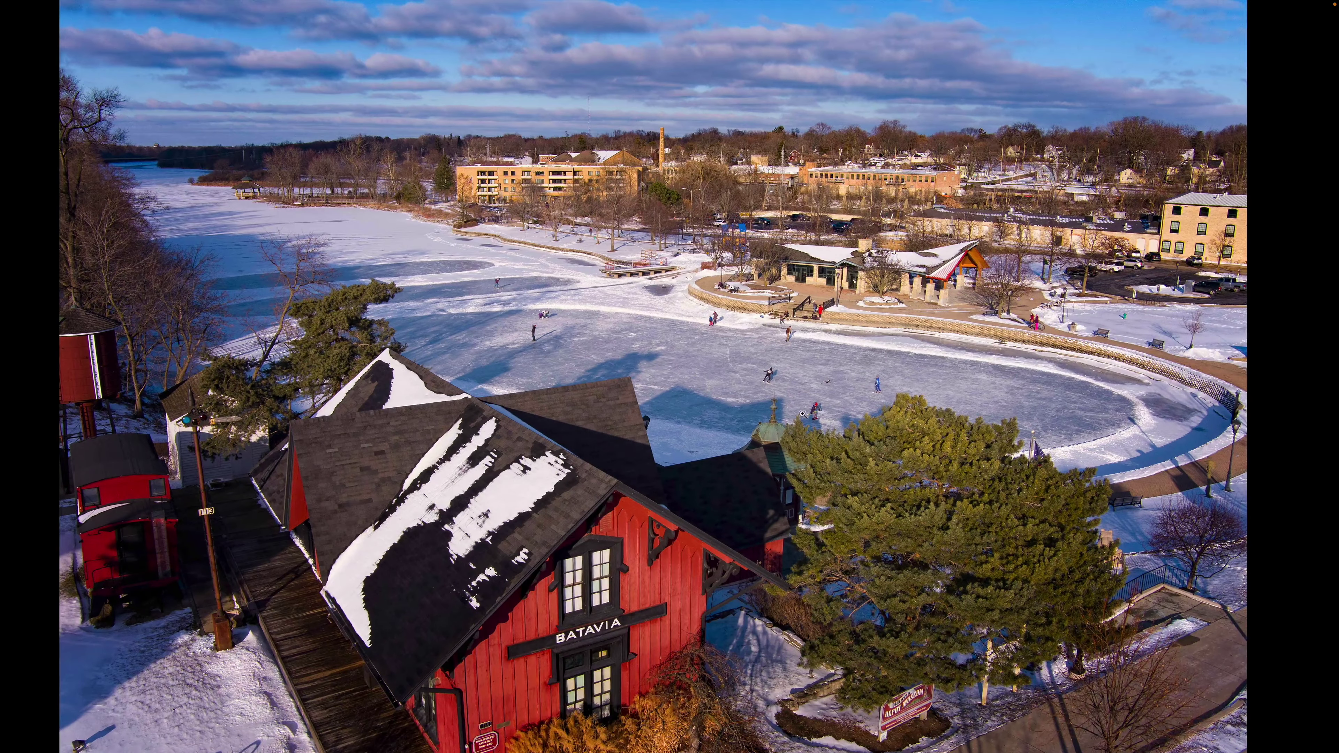
left_click_drag(802, 414, 788, 482)
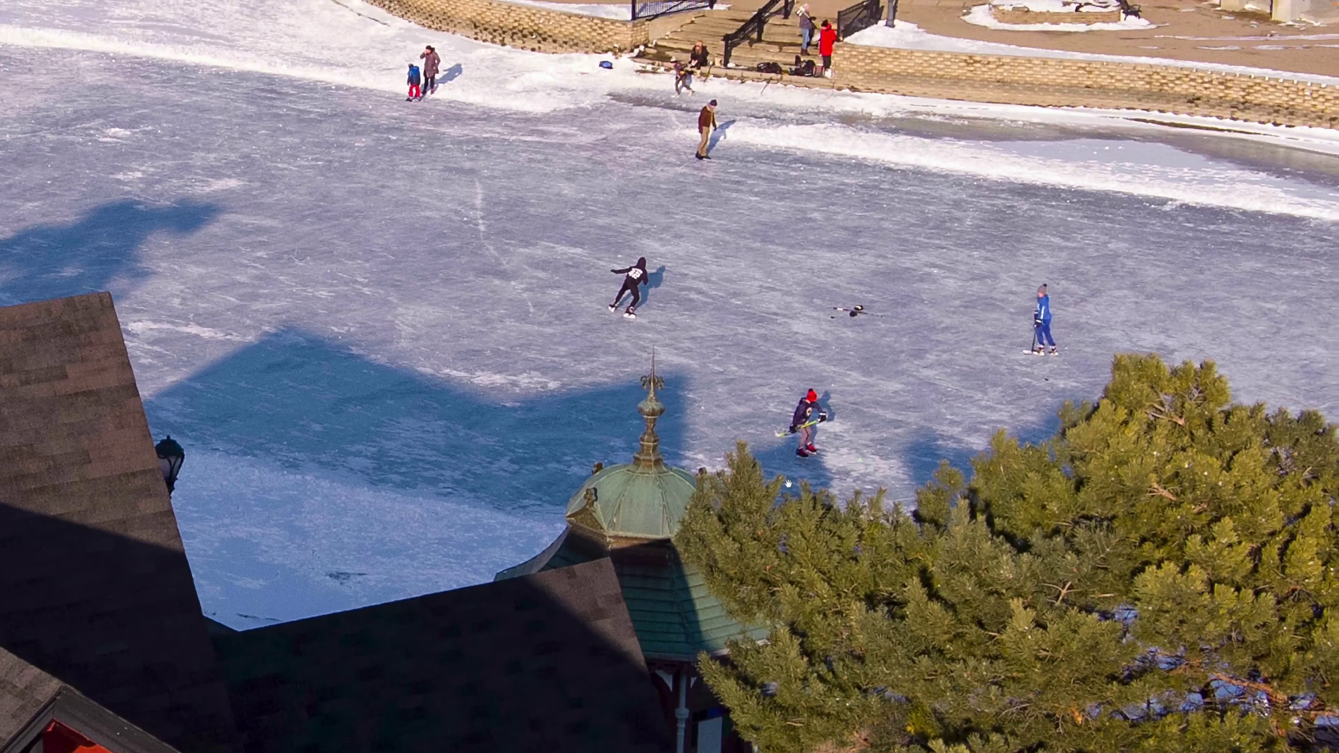
scroll(788, 483, "up", 3)
scroll(775, 474, "up", 1)
scroll(763, 465, "up", 4)
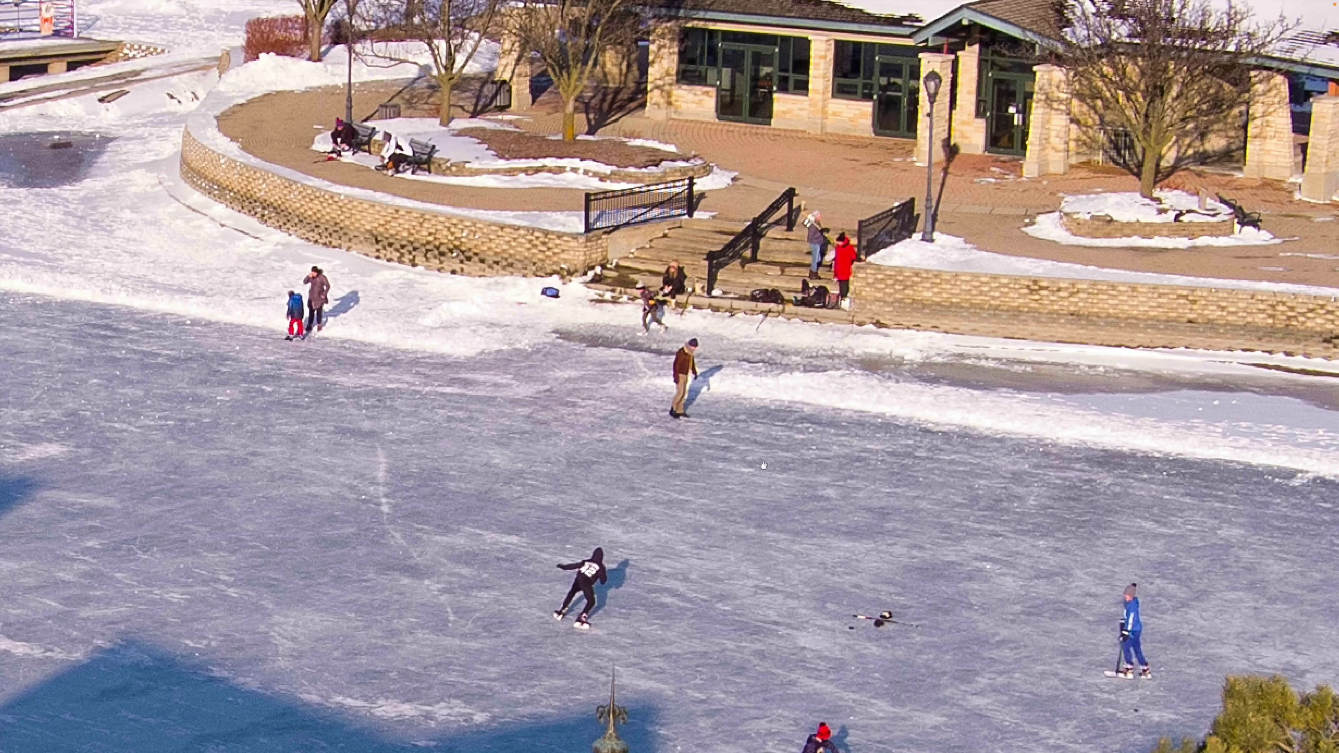
scroll(761, 408, "up", 10)
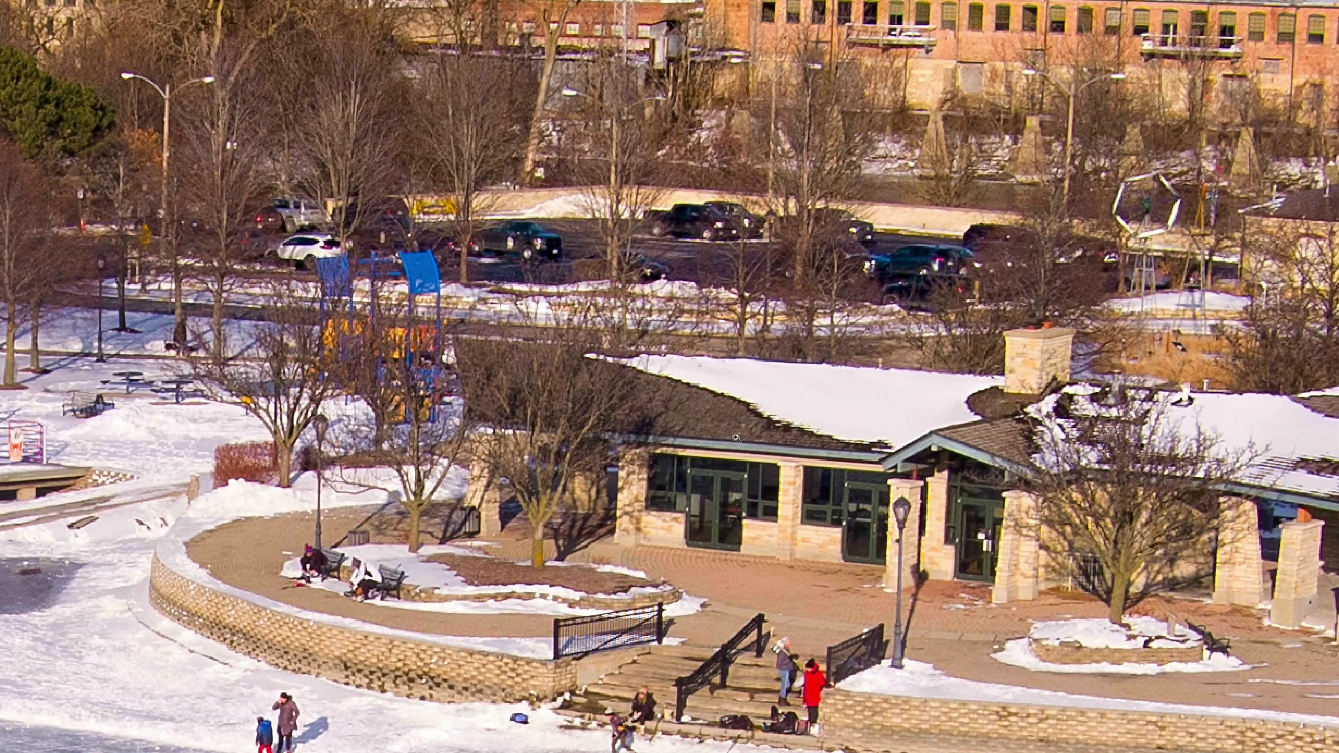
left_click(736, 437)
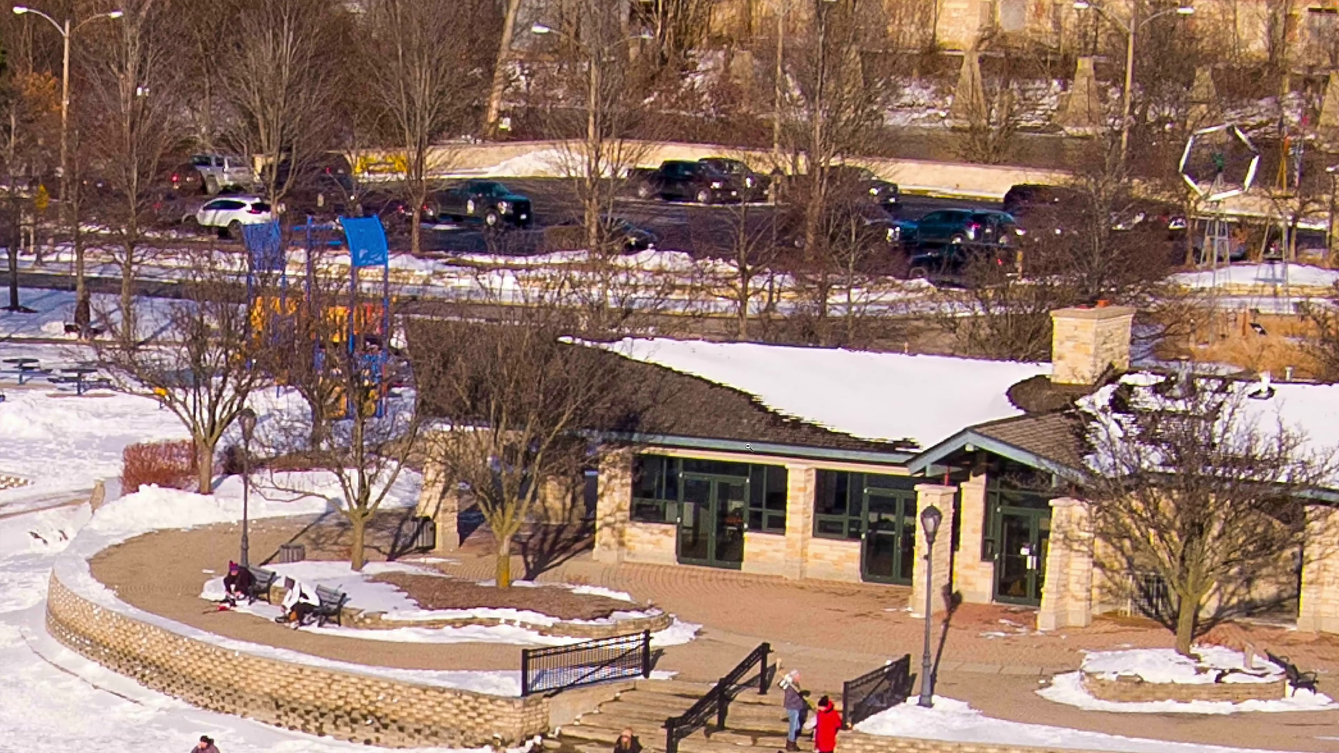
scroll(673, 534, "down", 5)
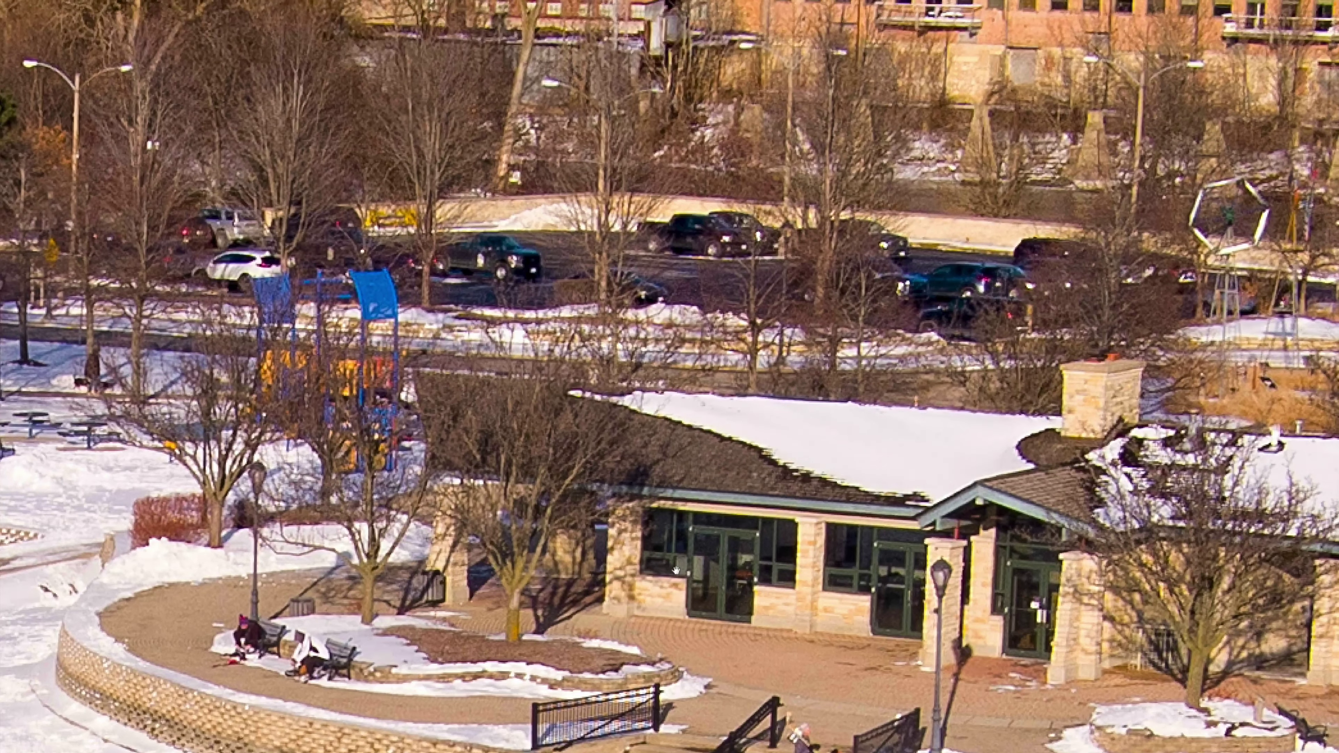
key("Escape")
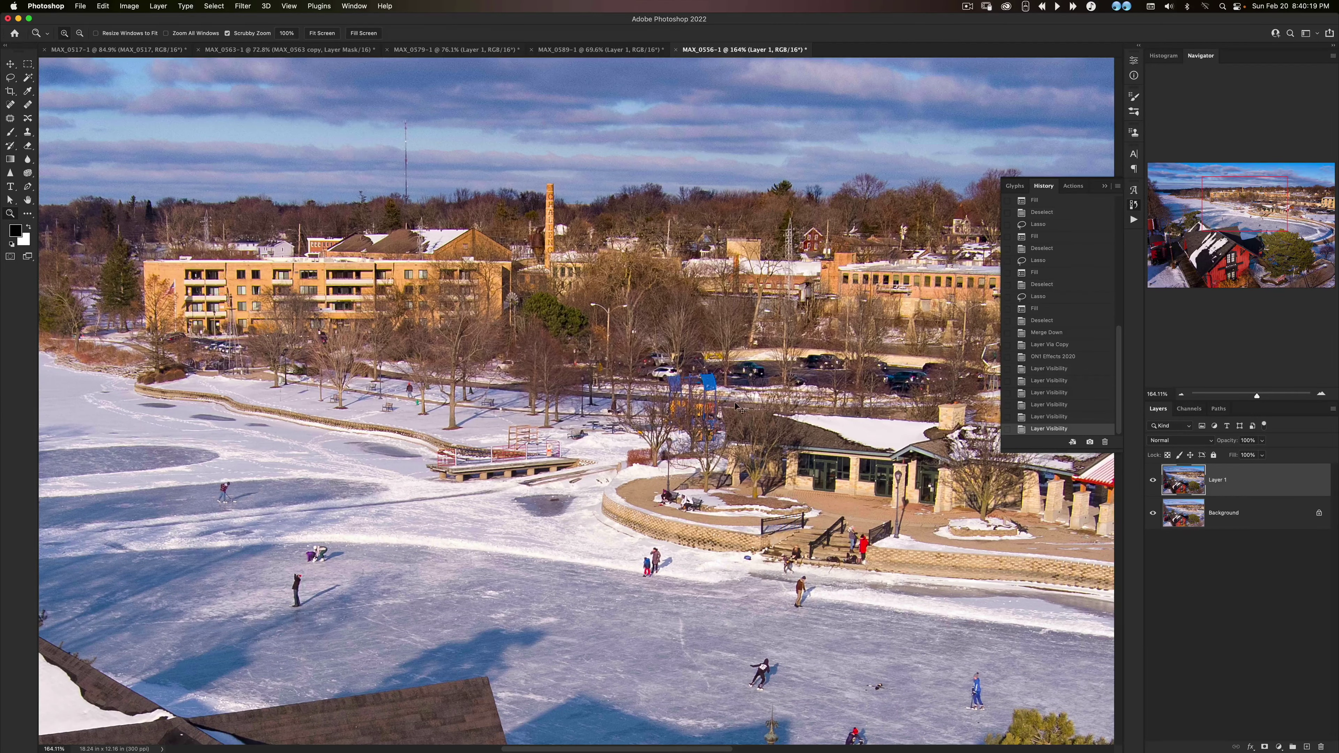
Step: Start opening another file and search the whole Mac for "mavic 3"
key("super+Tab")
left_click(80, 6)
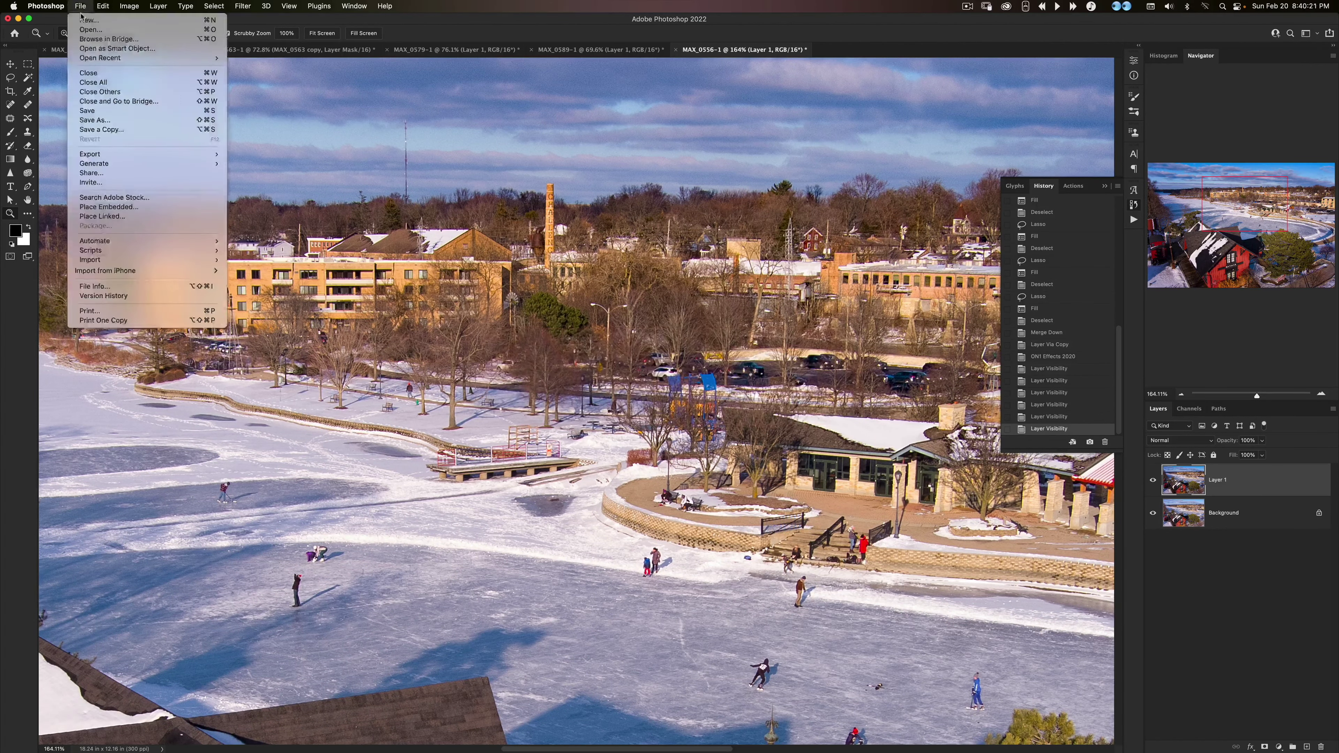
left_click(85, 33)
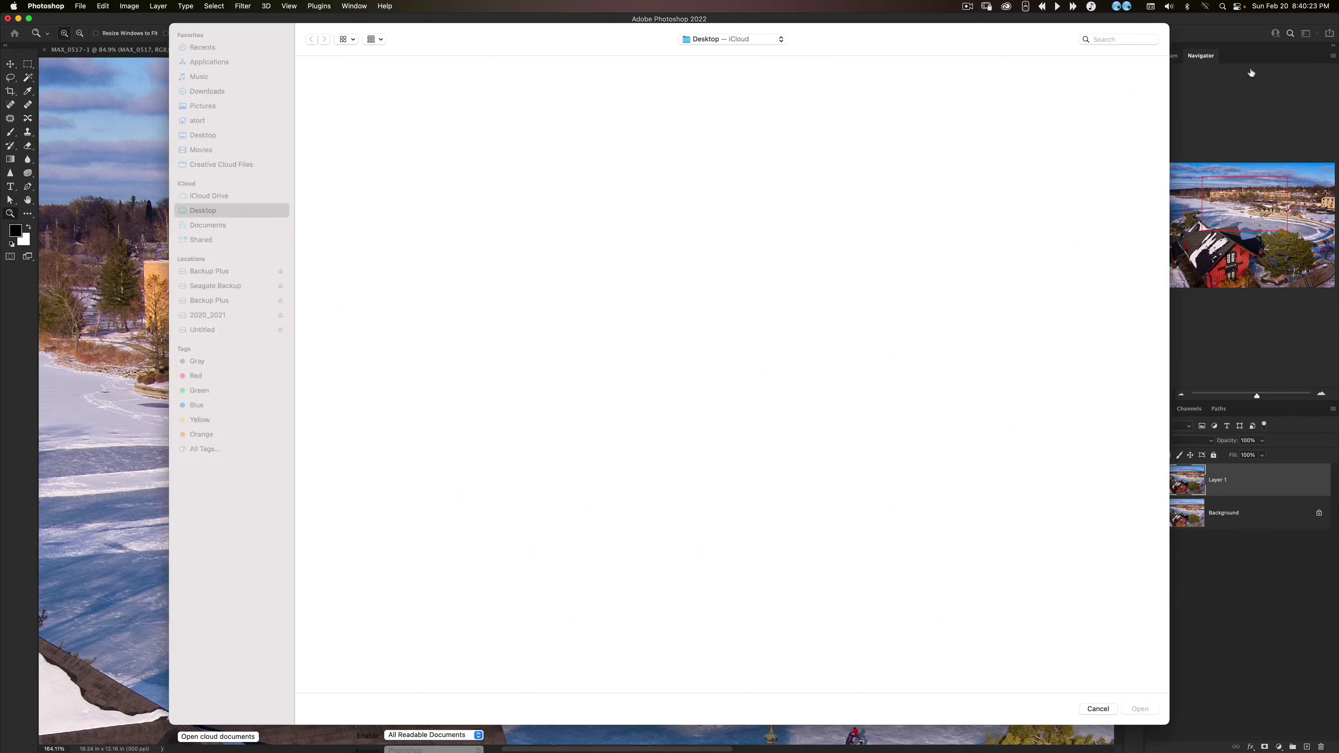
key("super+f")
type("mavic 3")
left_click(344, 63)
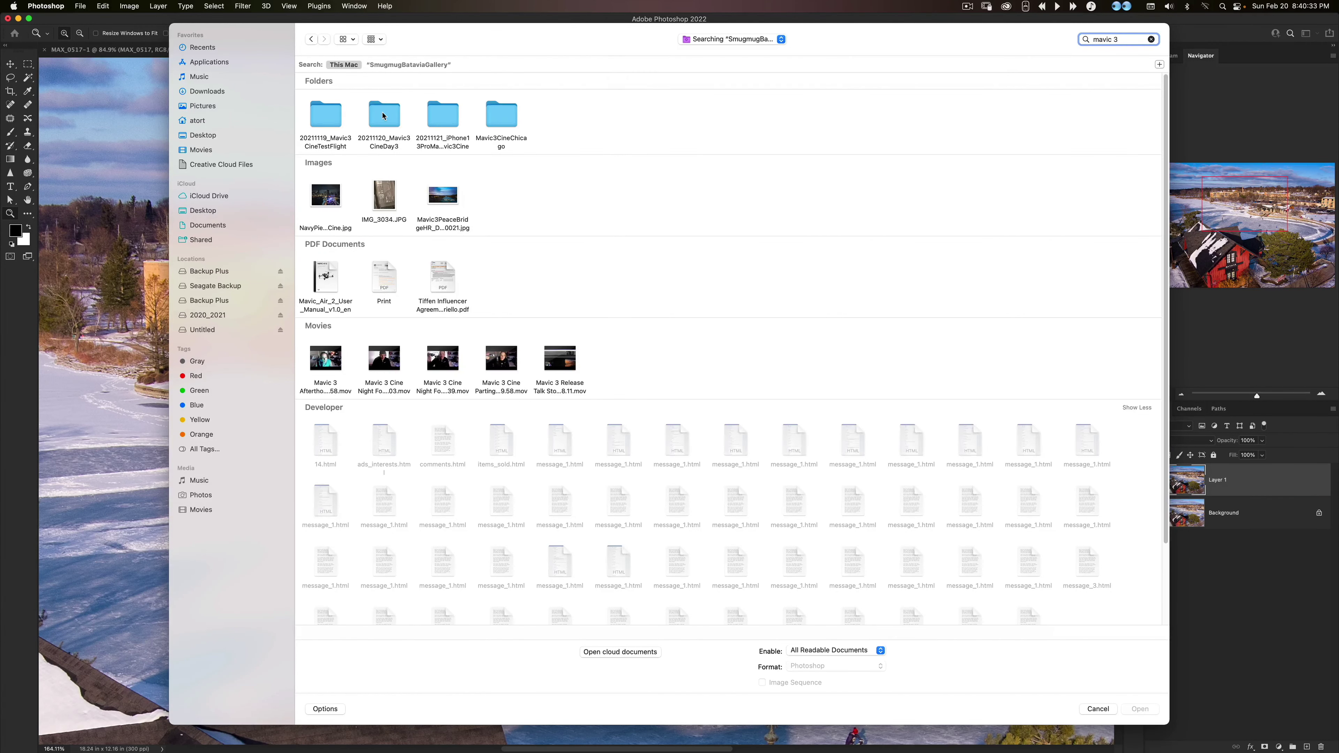
Step: Back out of the Mavic3CineChicago folder and open DJI_0025.DNG from the 100MEDIA1 folder in Camera Raw
double_click(500, 116)
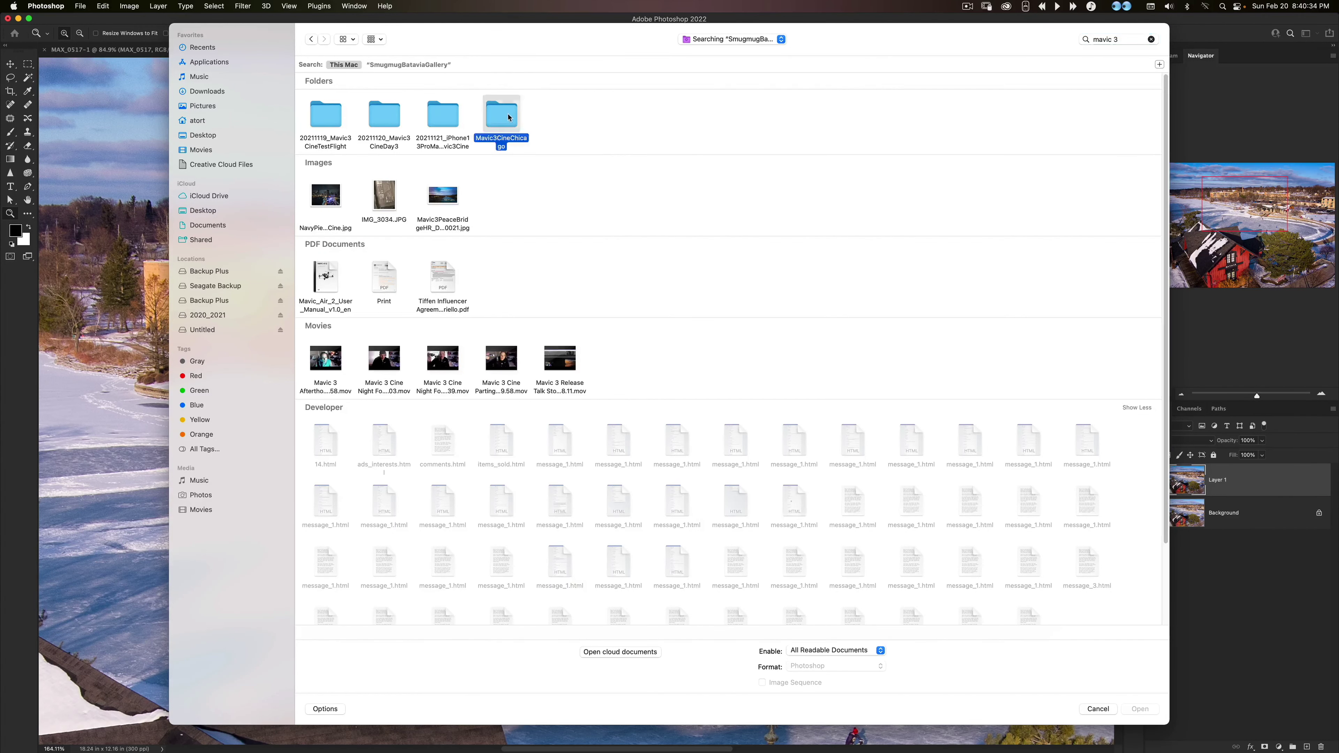
left_click(311, 38)
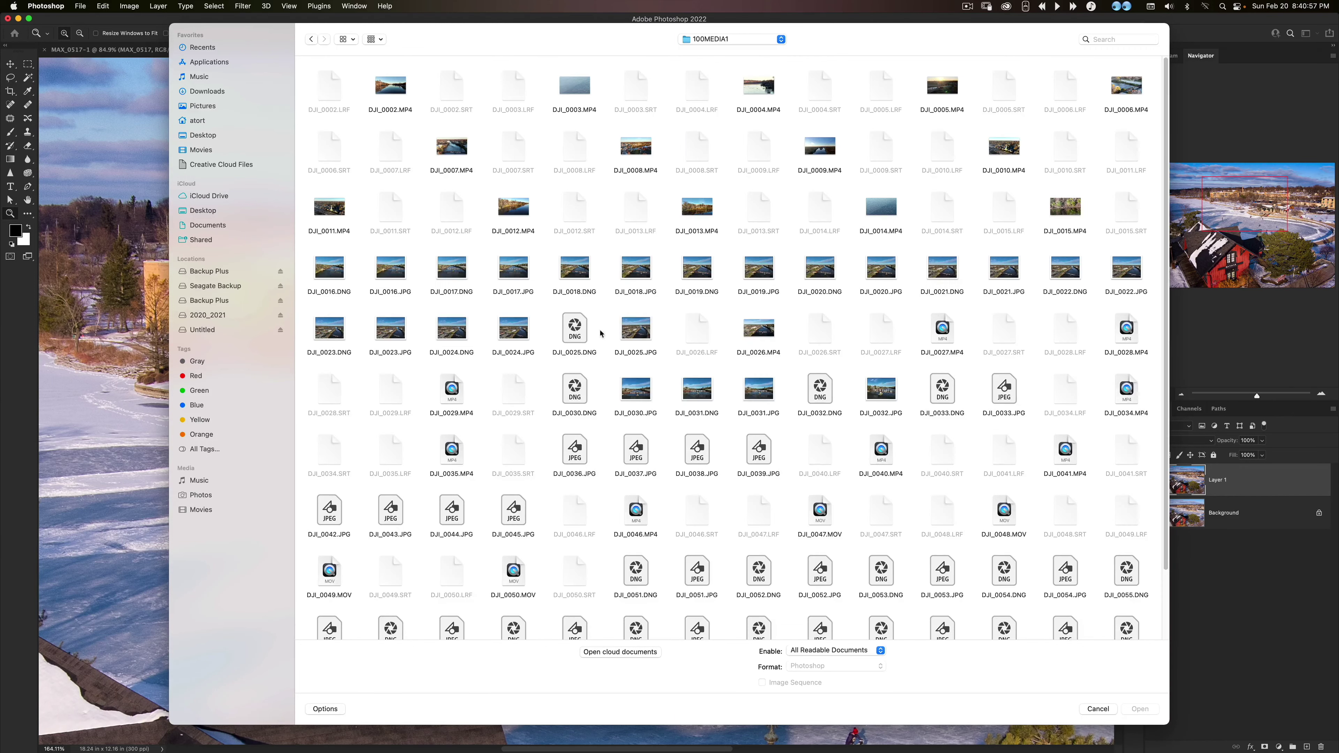
left_click(576, 331)
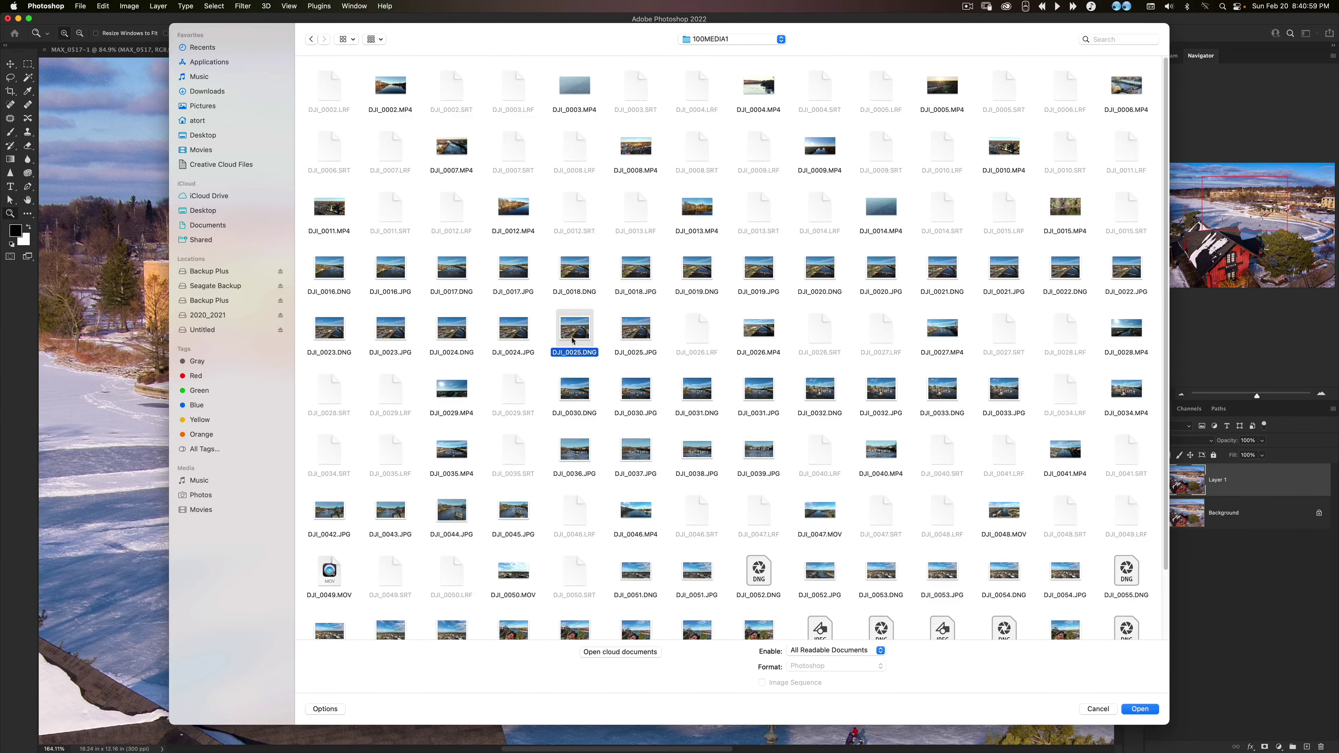
double_click(576, 332)
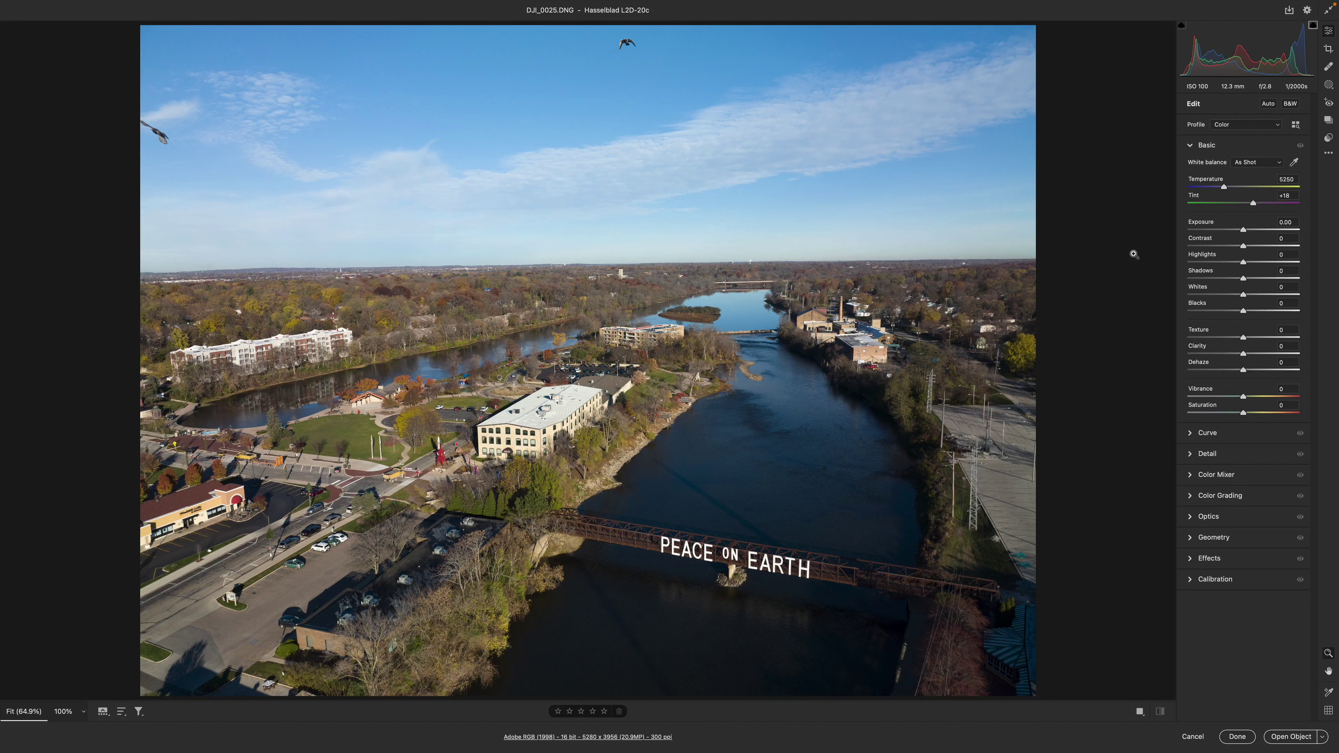
Step: Set Saturation to +34, slightly raise Exposure and Vibrance, and open the developed photo as a smart object
left_click_drag(1245, 411, 1266, 410)
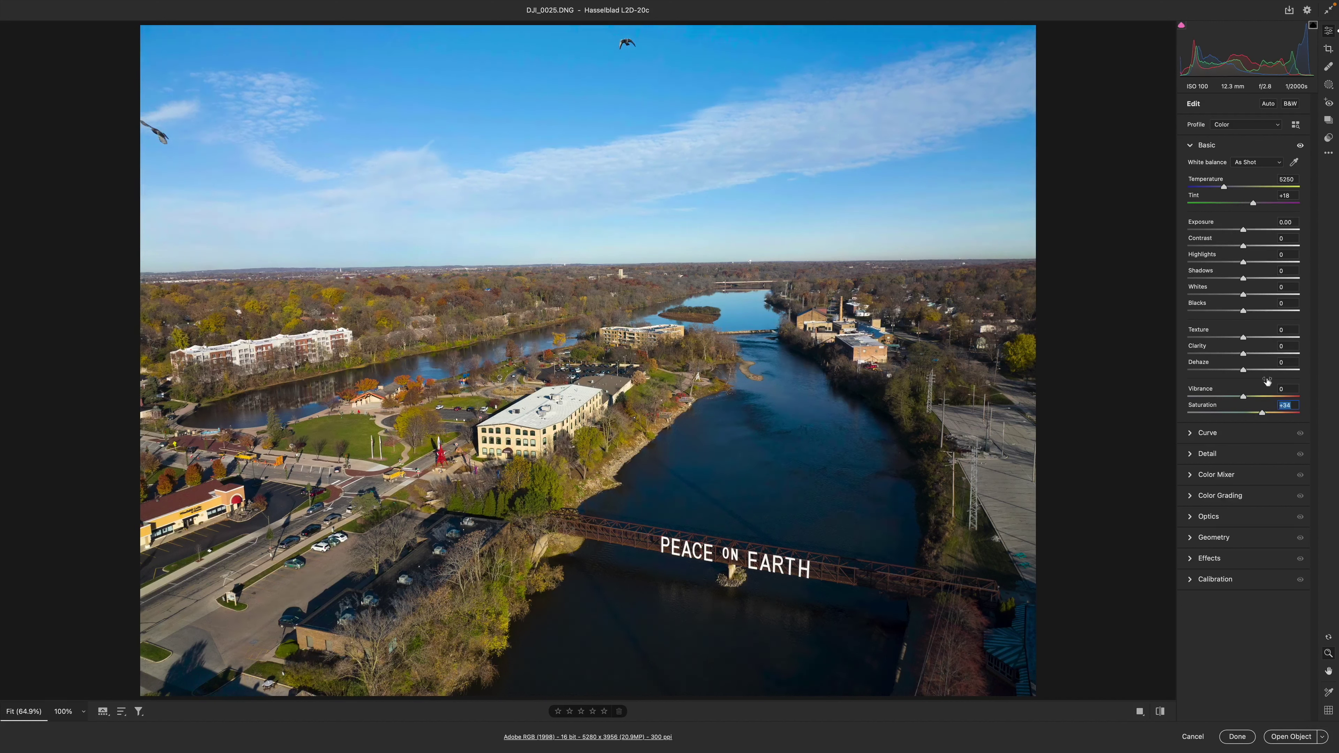
left_click_drag(1244, 230, 1249, 228)
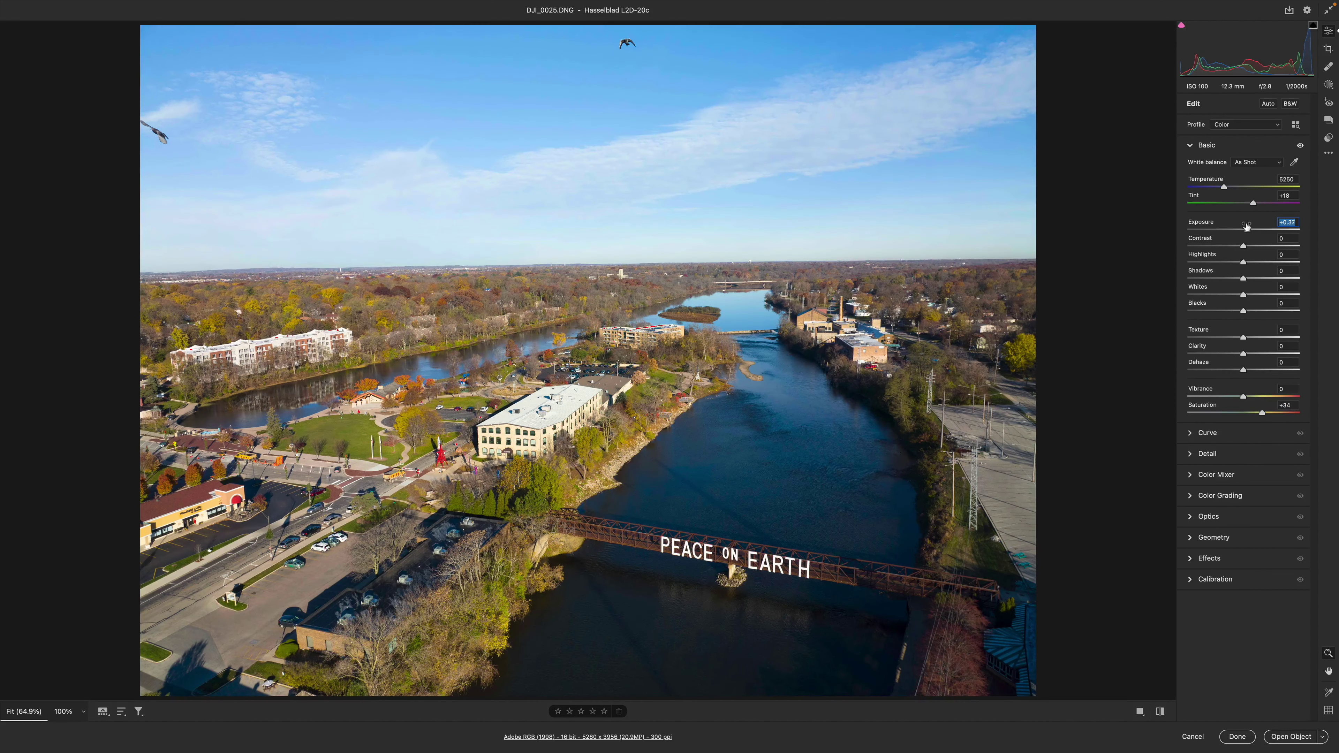
left_click_drag(1243, 396, 1253, 396)
left_click(1290, 737)
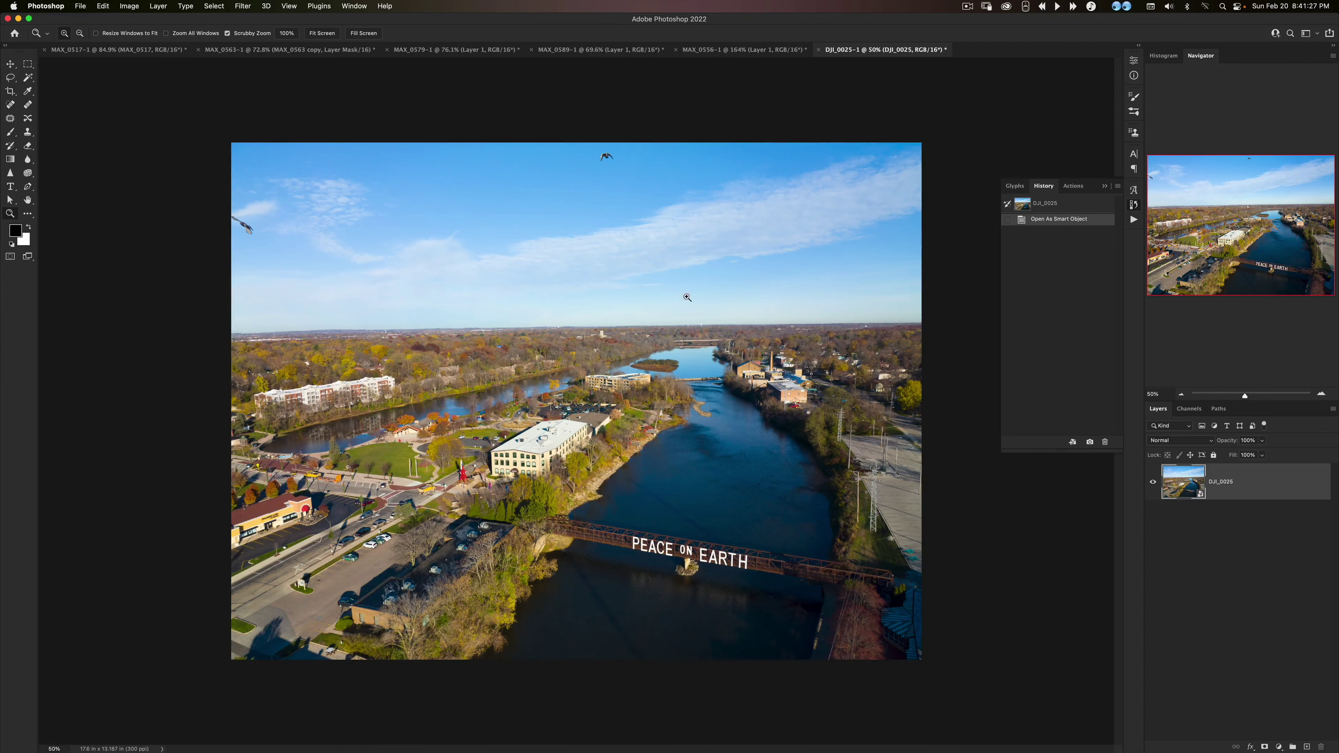
Step: Enlarge DJI_0025 on screen and review the camera data and basic metadata in its file information, leaving the metadata unedited
key("f")
left_click(632, 341)
key("alt")
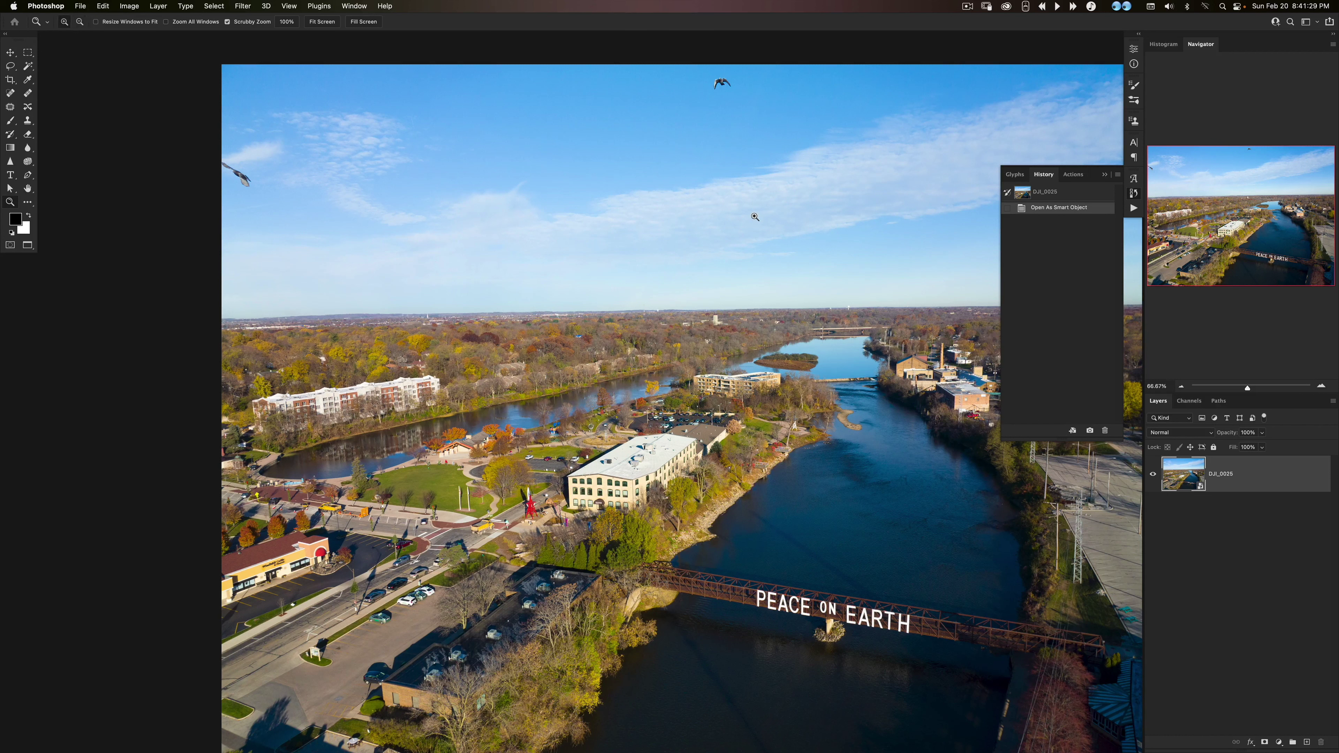
key("alt")
key("super+alt+shift+i")
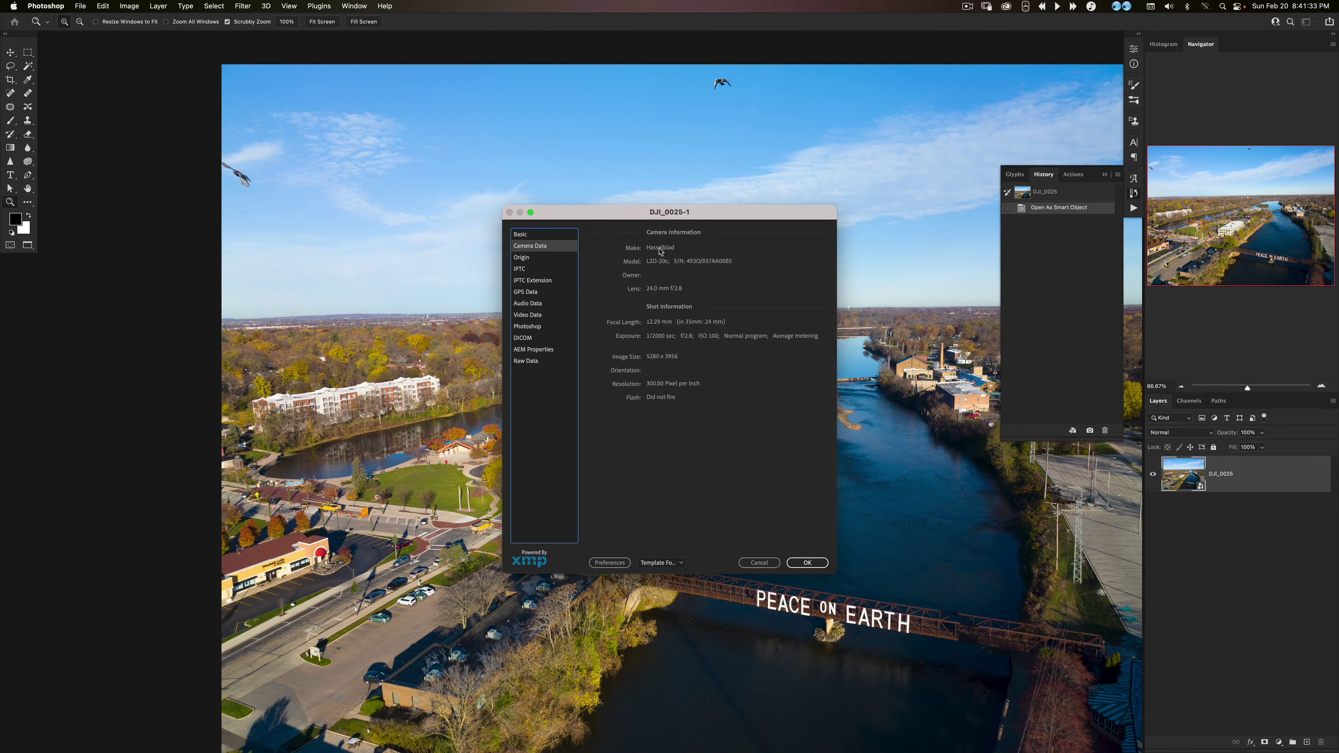
left_click(552, 257)
left_click(555, 248)
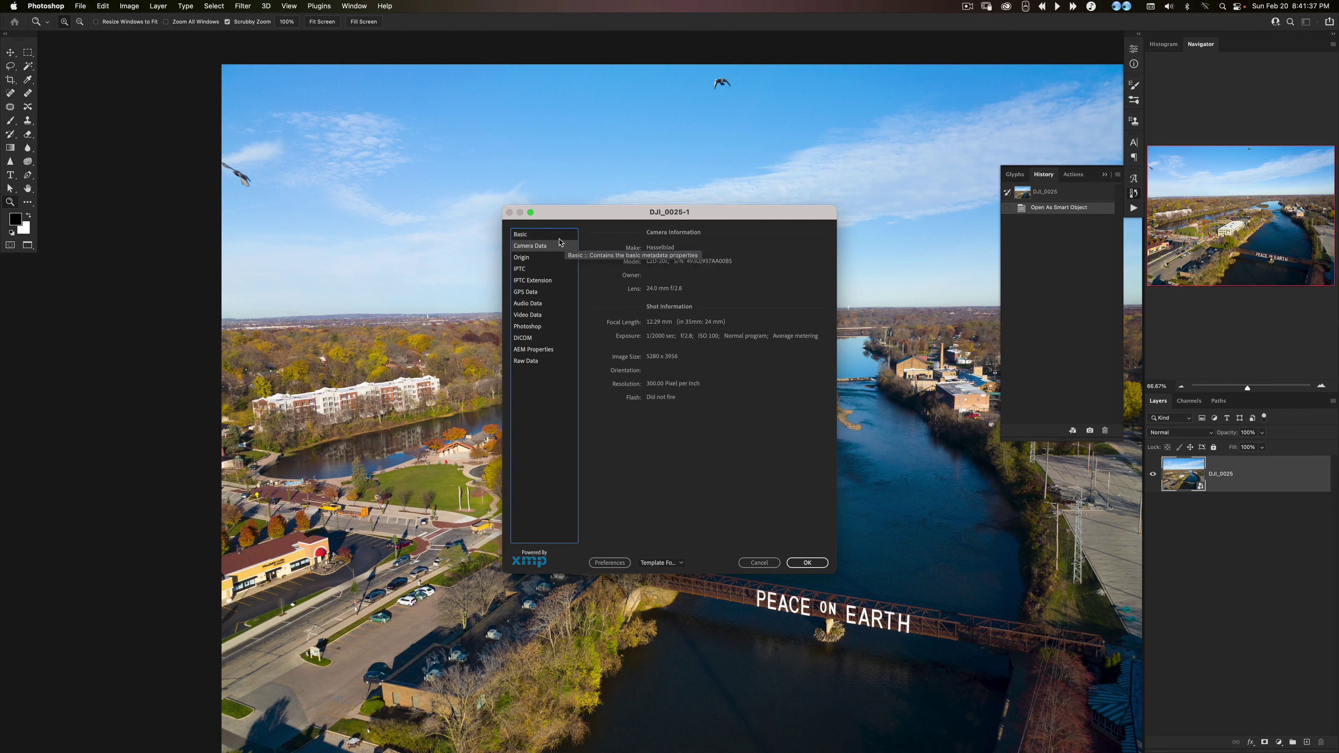
left_click(562, 236)
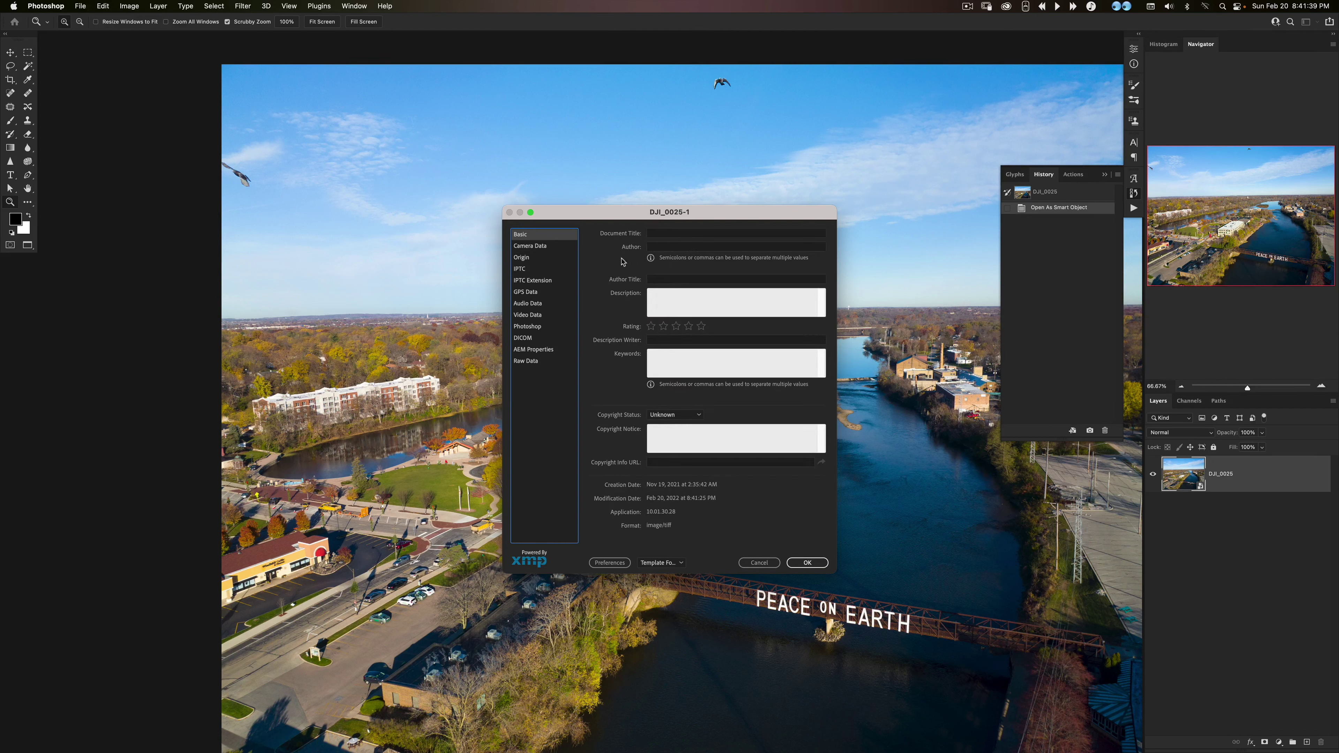
left_click(573, 247)
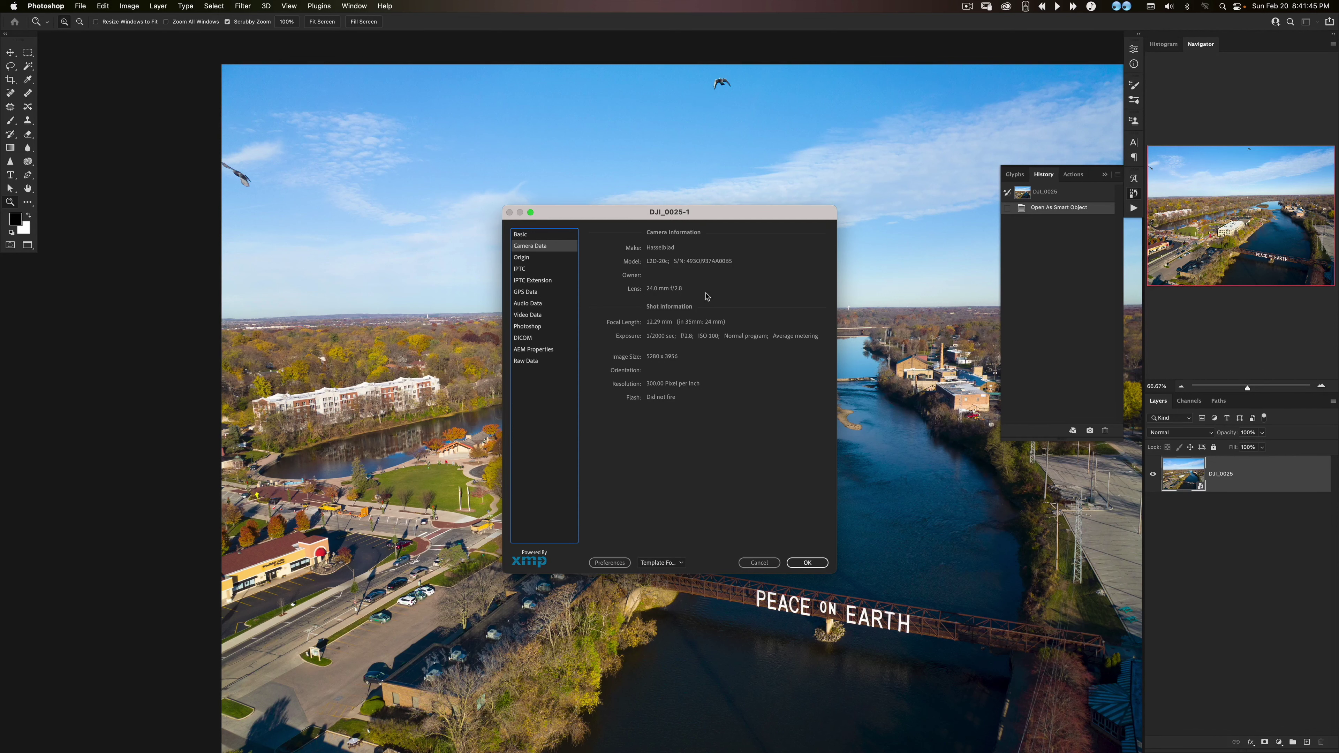
left_click(770, 563)
Step: Inspect the parking lot, apartment building and river island full screen up close, and recheck the photo's camera data
double_click(604, 335)
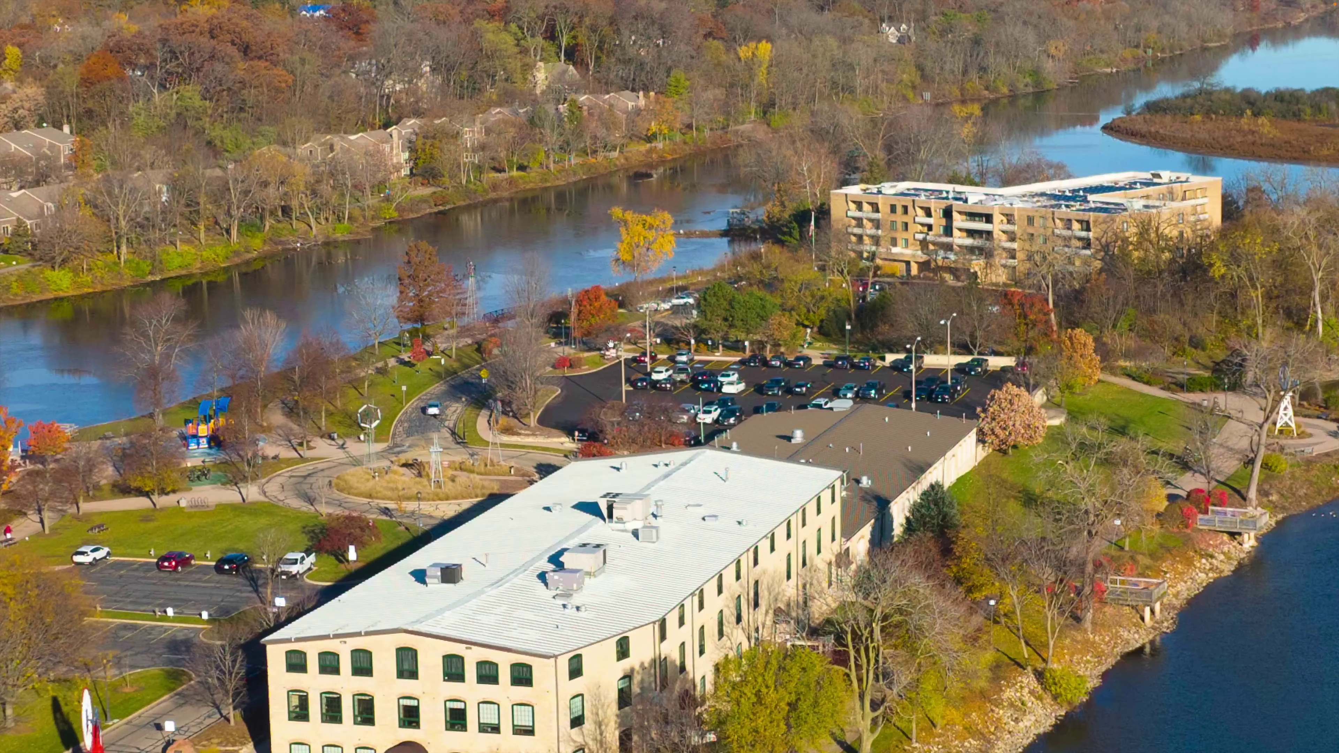
scroll(677, 357, "up", 2)
scroll(696, 369, "up", 2)
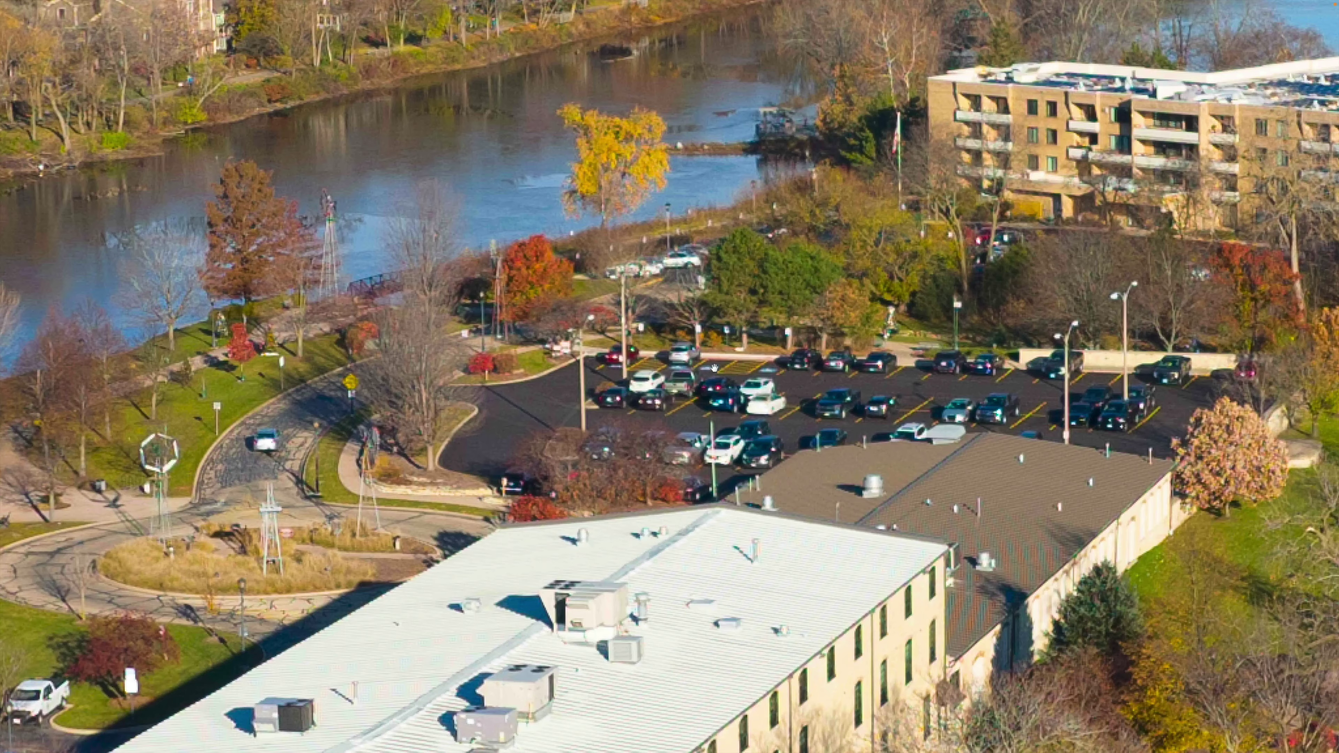
left_click_drag(715, 367, 557, 372)
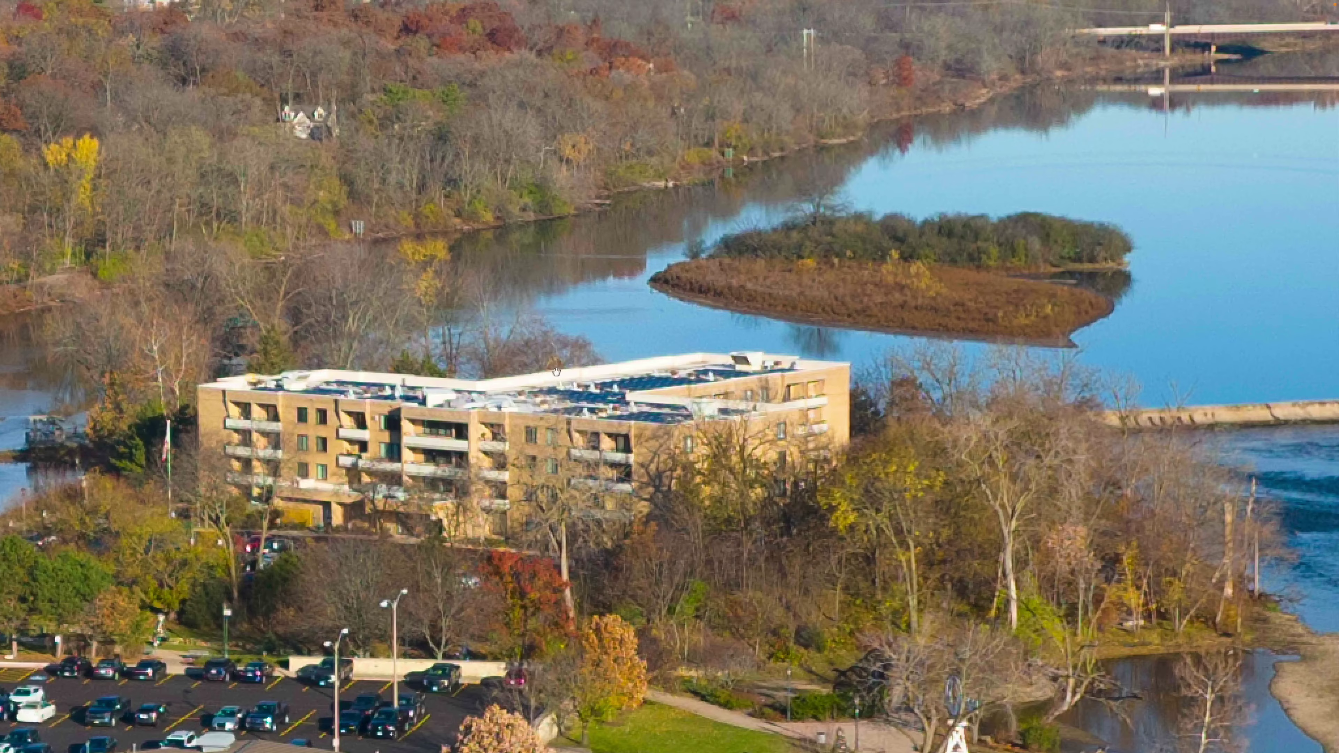
key("super+alt+shift+i")
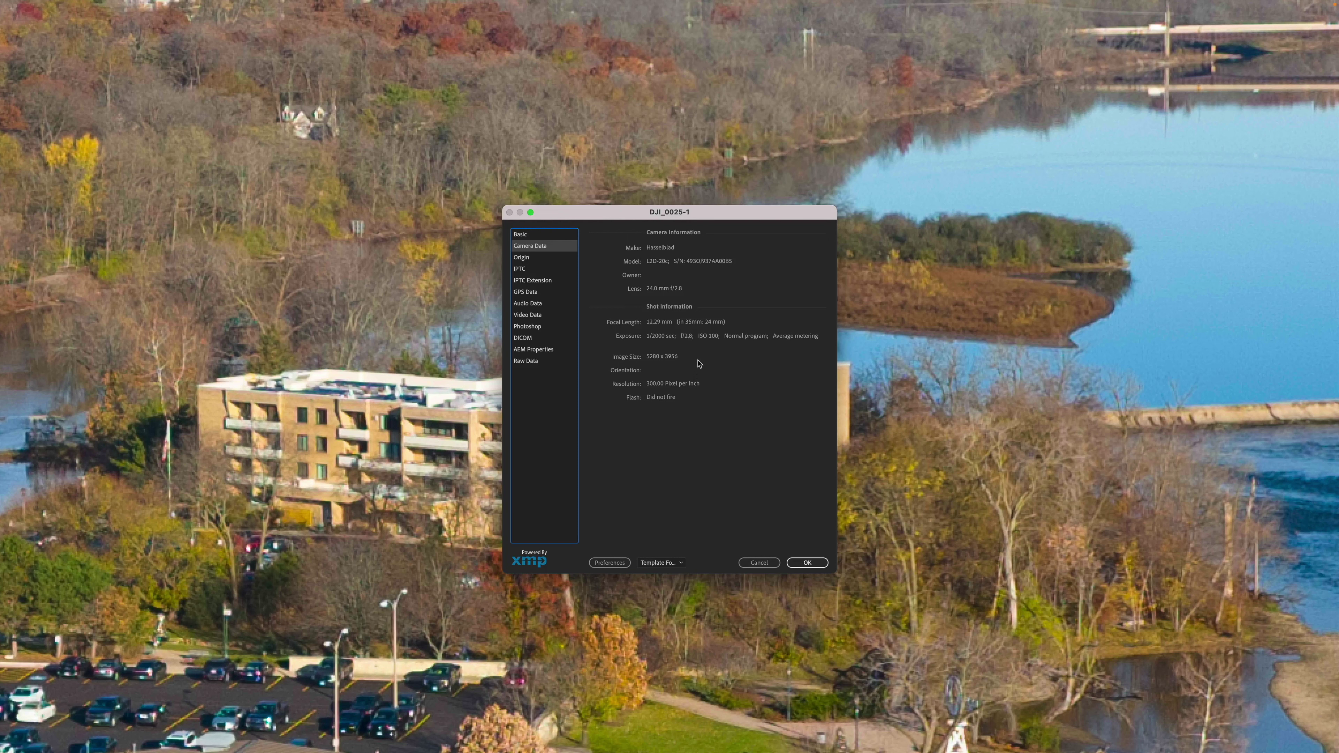
left_click(759, 562)
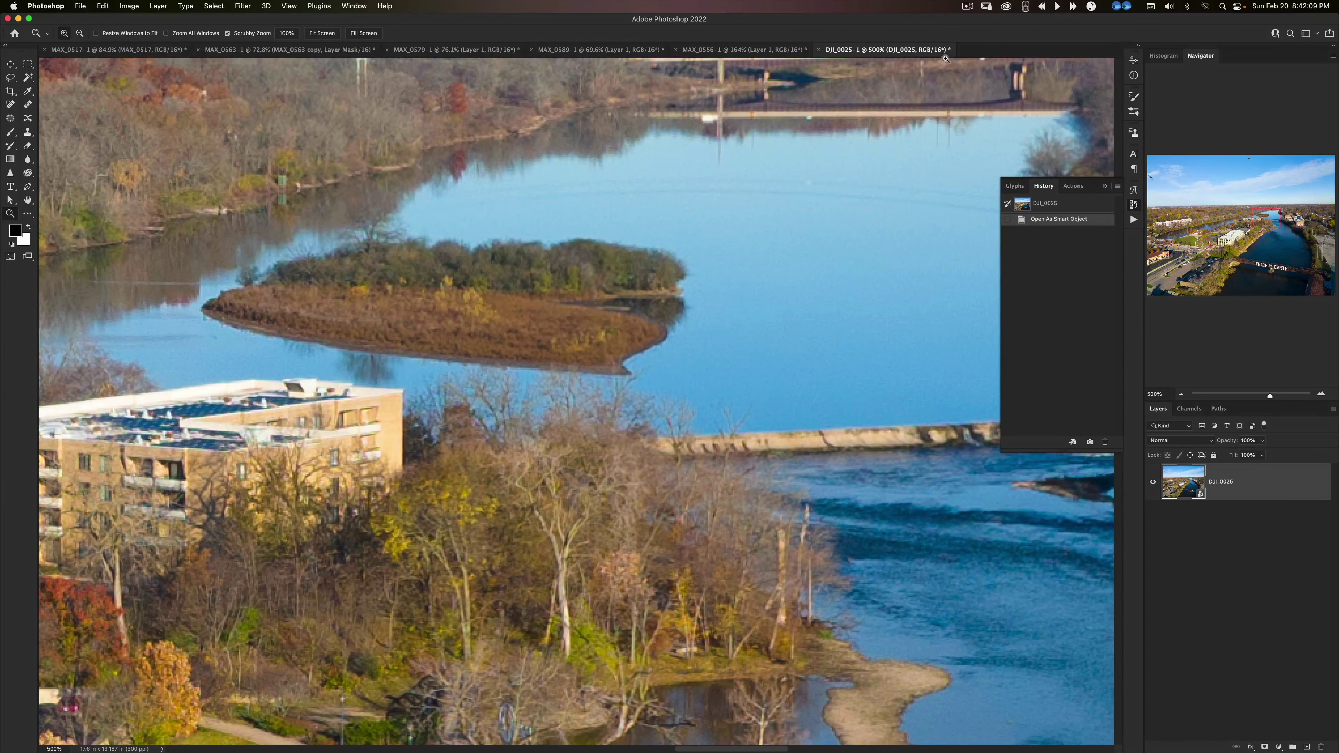
Step: Switch to the MAX_0556 photo and check the camera data in its file information for comparison
left_click(730, 33)
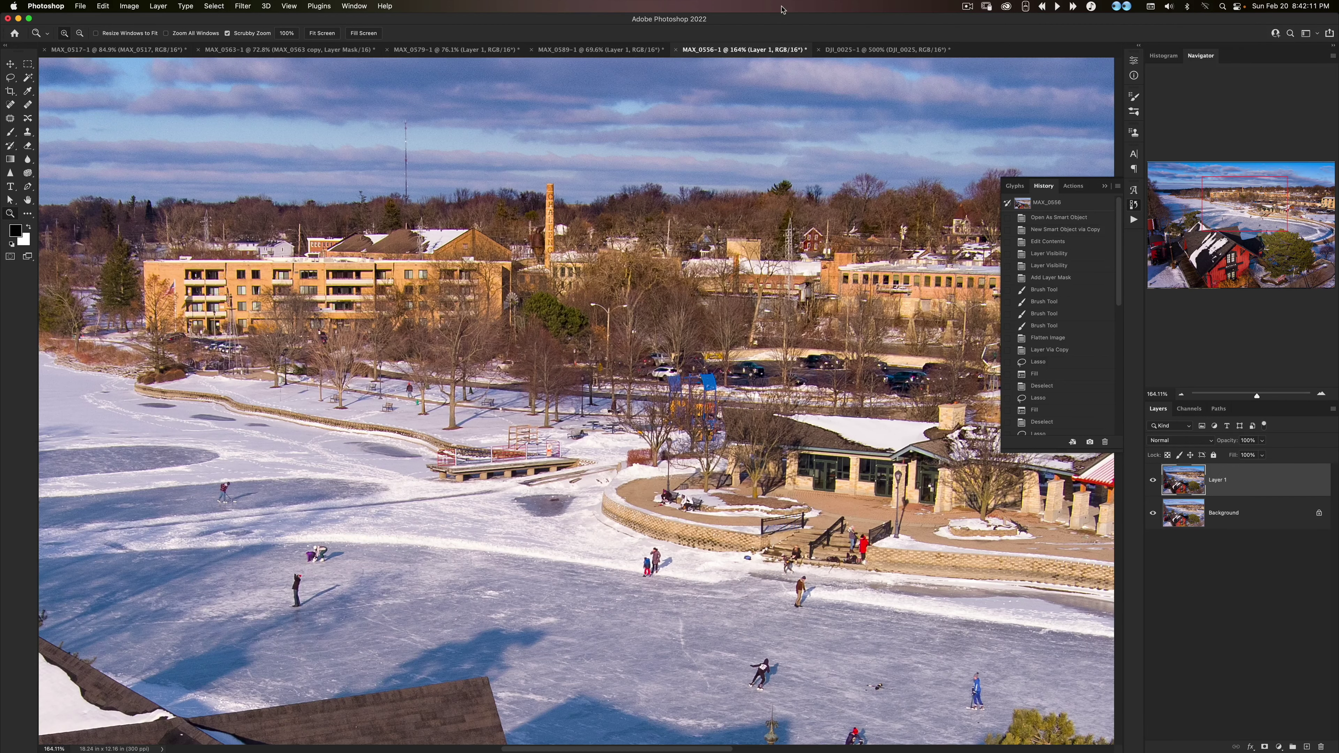
key("super+alt+shift+i")
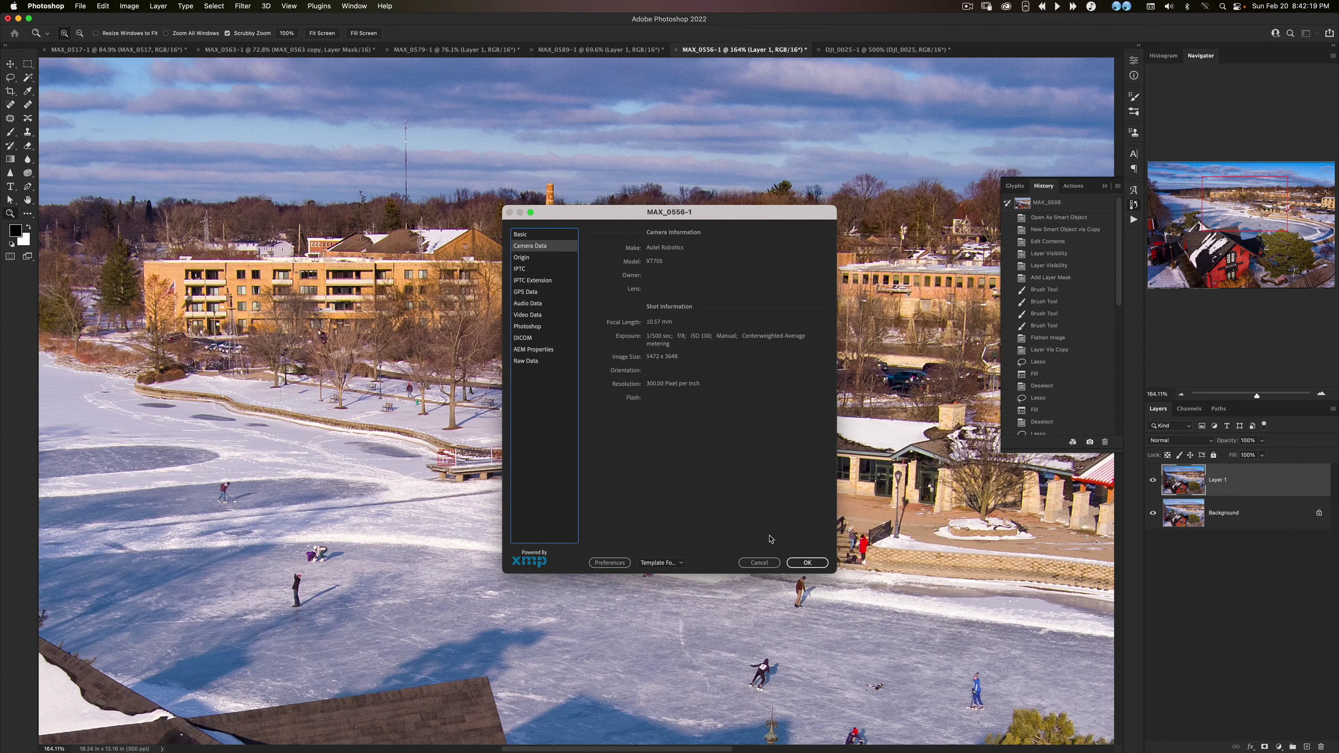
left_click(761, 563)
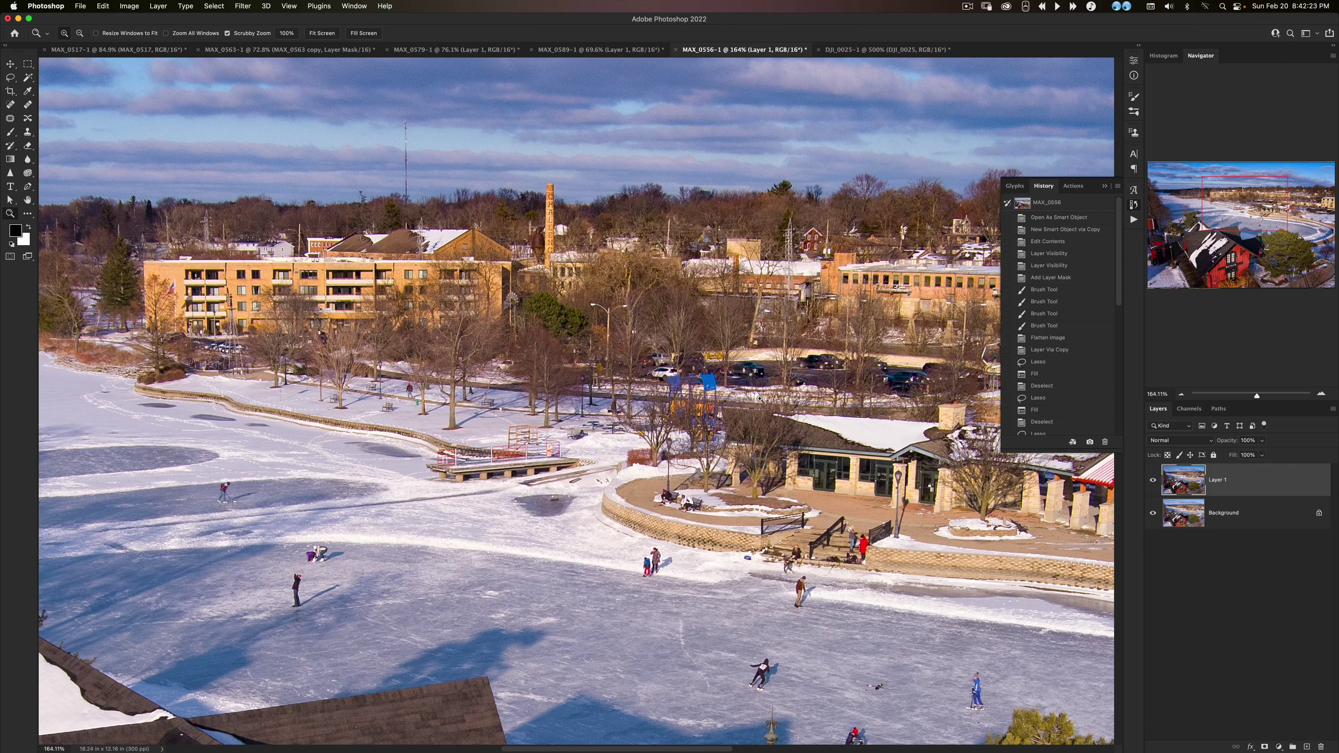
Step: Return to DJI_0025, examine the river and island full screen, and go back to the normal workspace
left_click(877, 50)
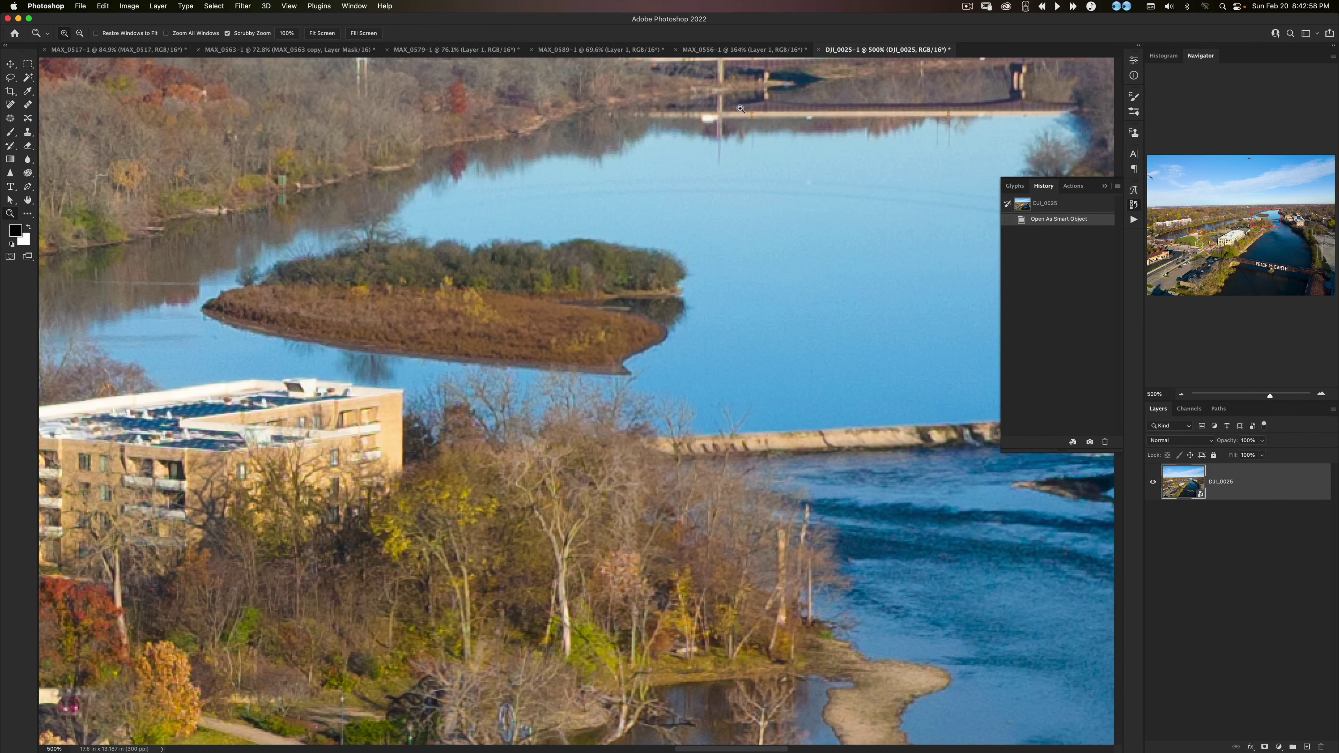
key("f")
key("f")
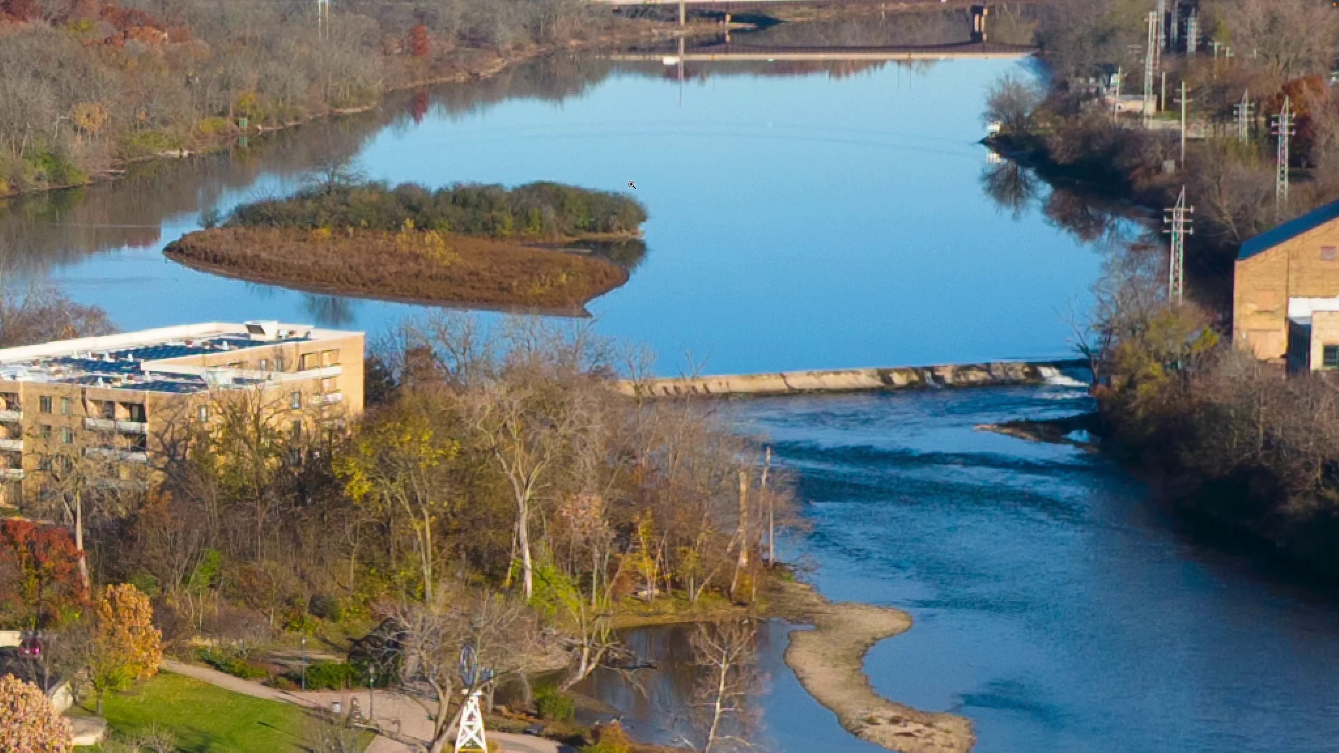
key("f")
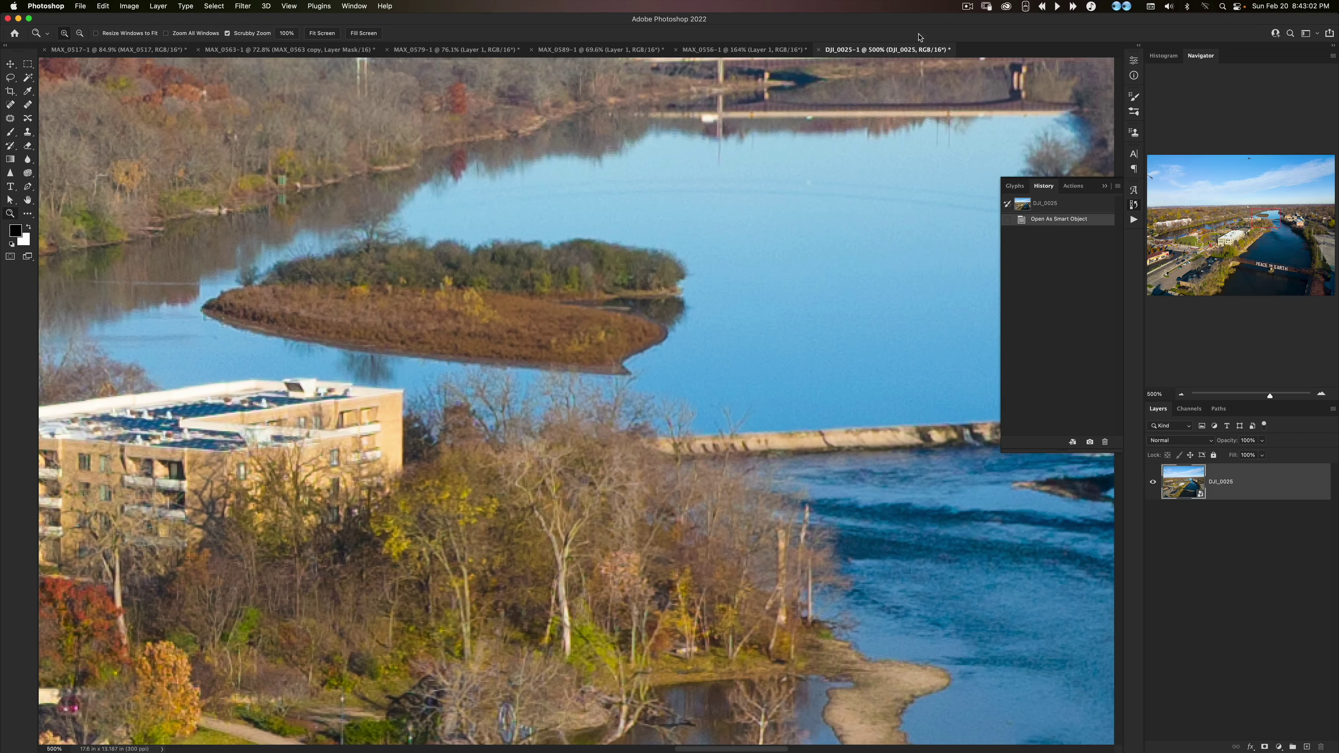
Step: Fit MAX_0556 in the window and add a Hue/Saturation adjustment layer that slightly lowers the saturation of the Blues
left_click(759, 49)
key("super+0")
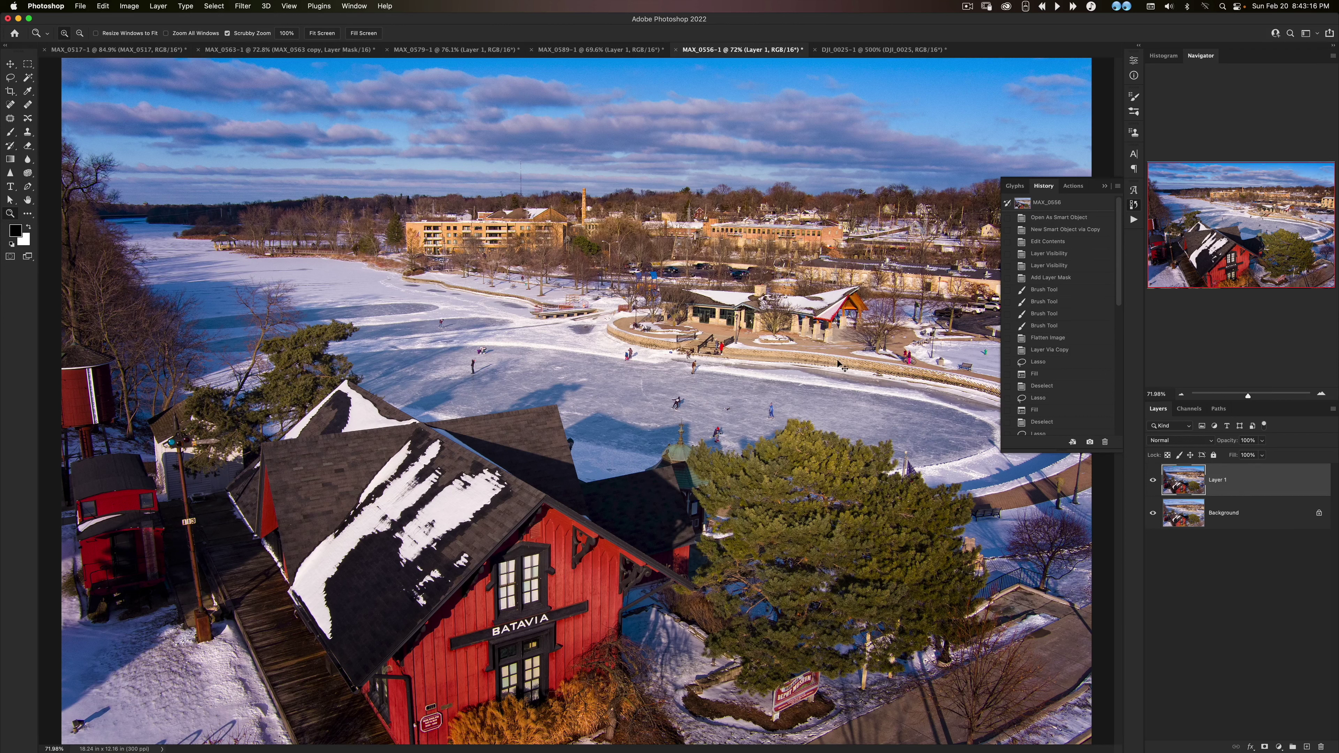
key("super+shift+u")
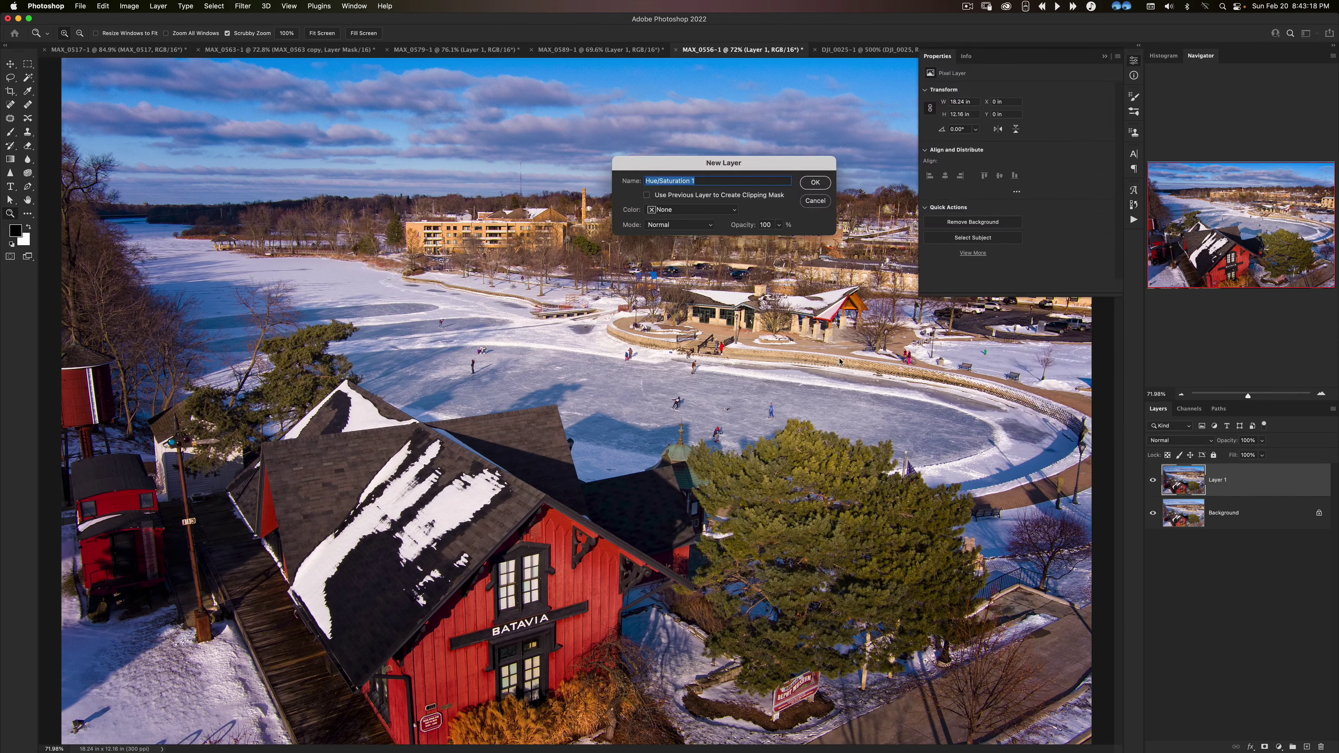
left_click(815, 182)
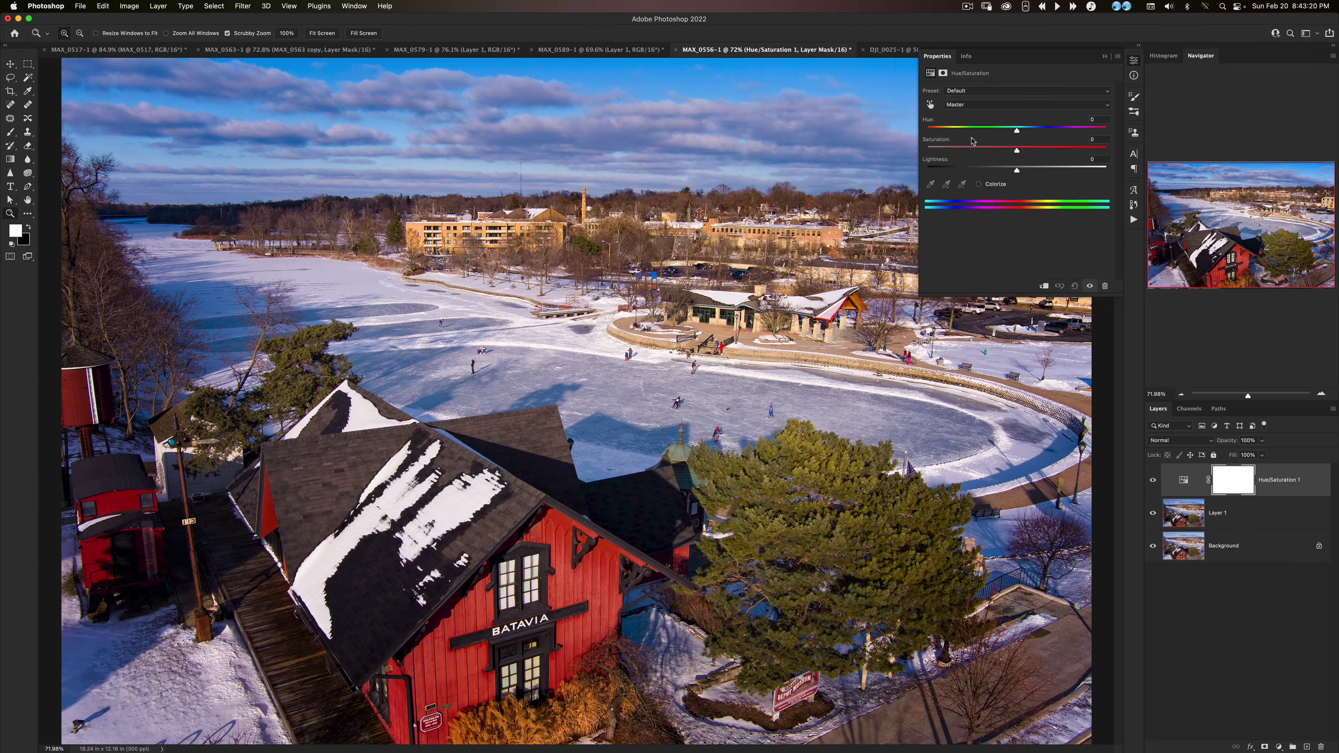
left_click(960, 106)
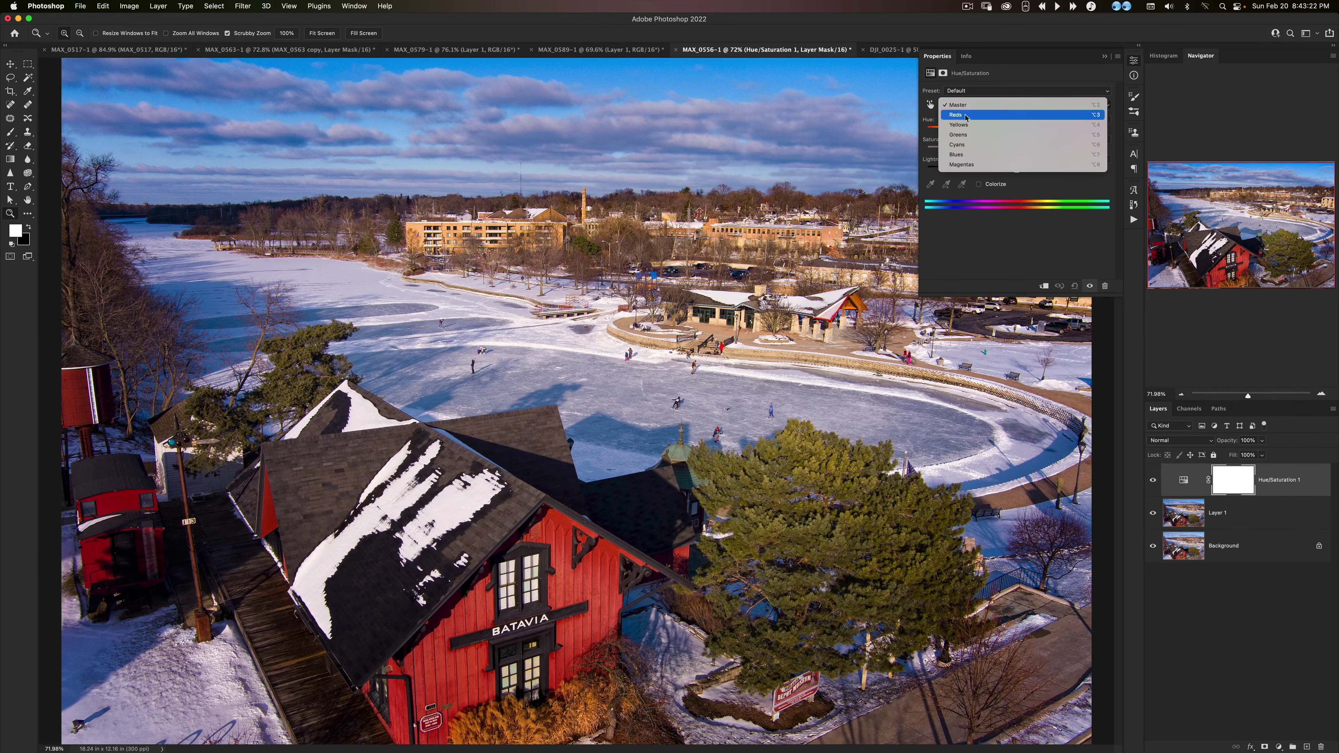
left_click(1017, 154)
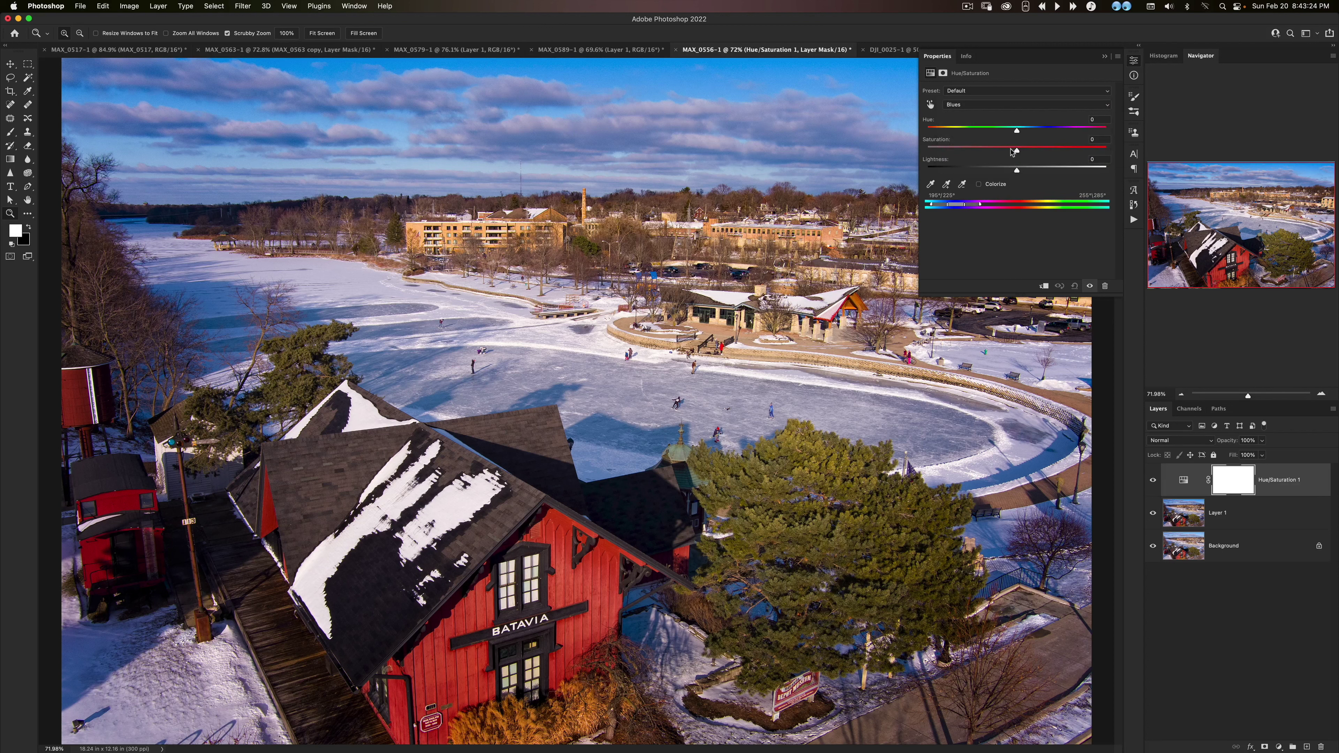
left_click_drag(1019, 152, 1002, 149)
Step: Compare the photo with and without the Hue/Saturation 1 layer, collapse its settings, and leave the layer visible
left_click(1154, 481)
left_click(1153, 481)
left_click(1106, 56)
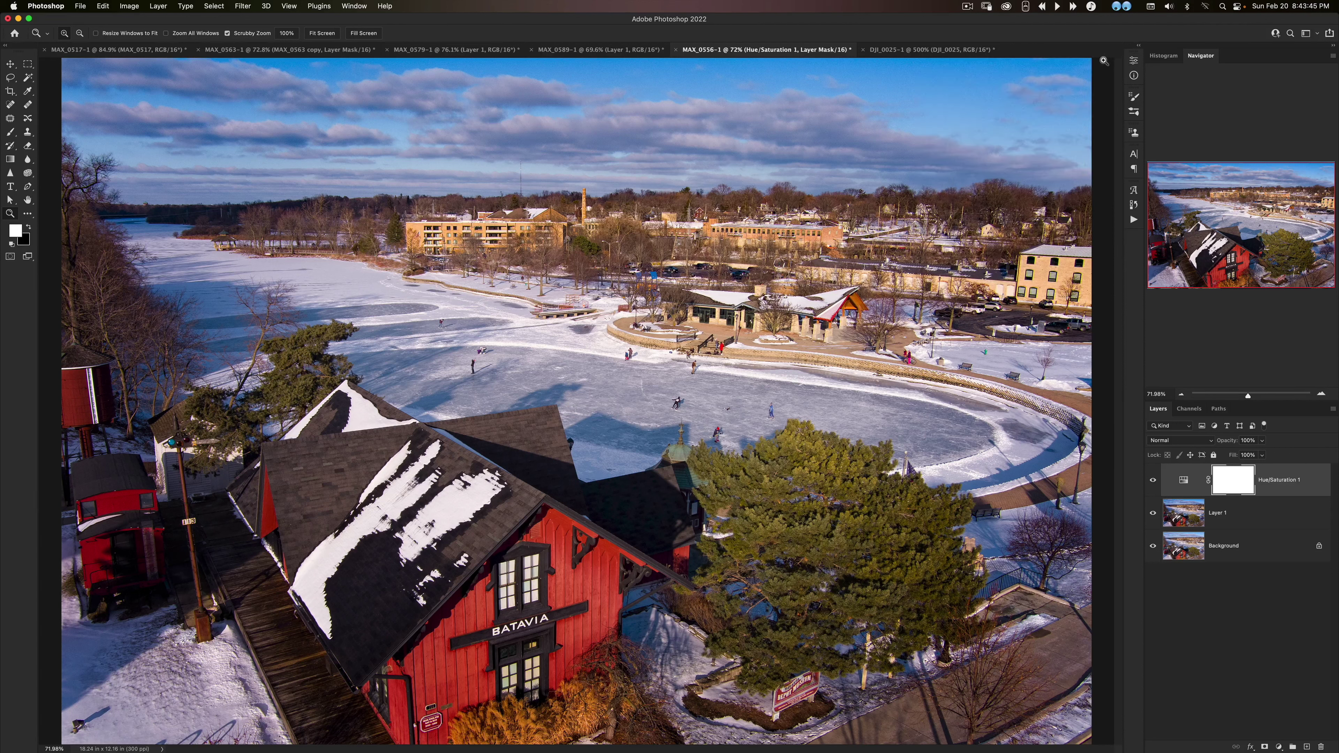
left_click(1153, 481)
left_click(1152, 481)
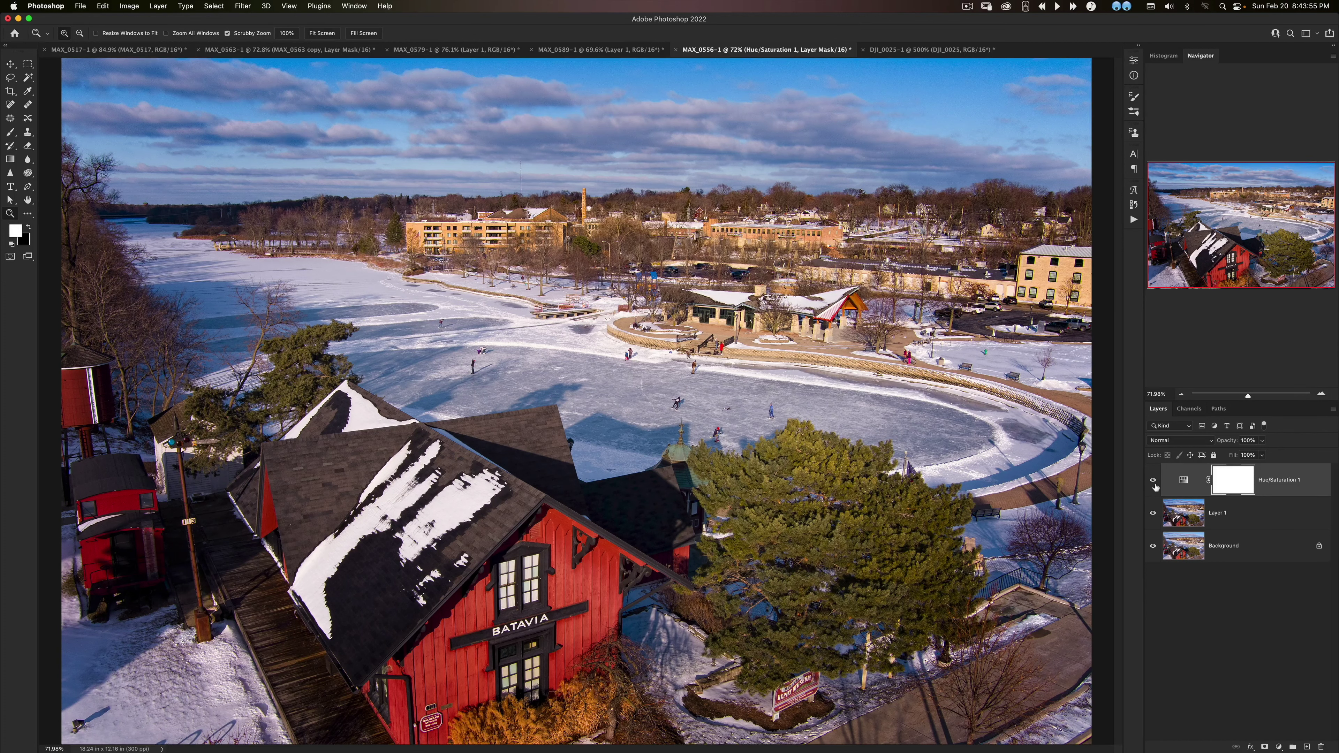